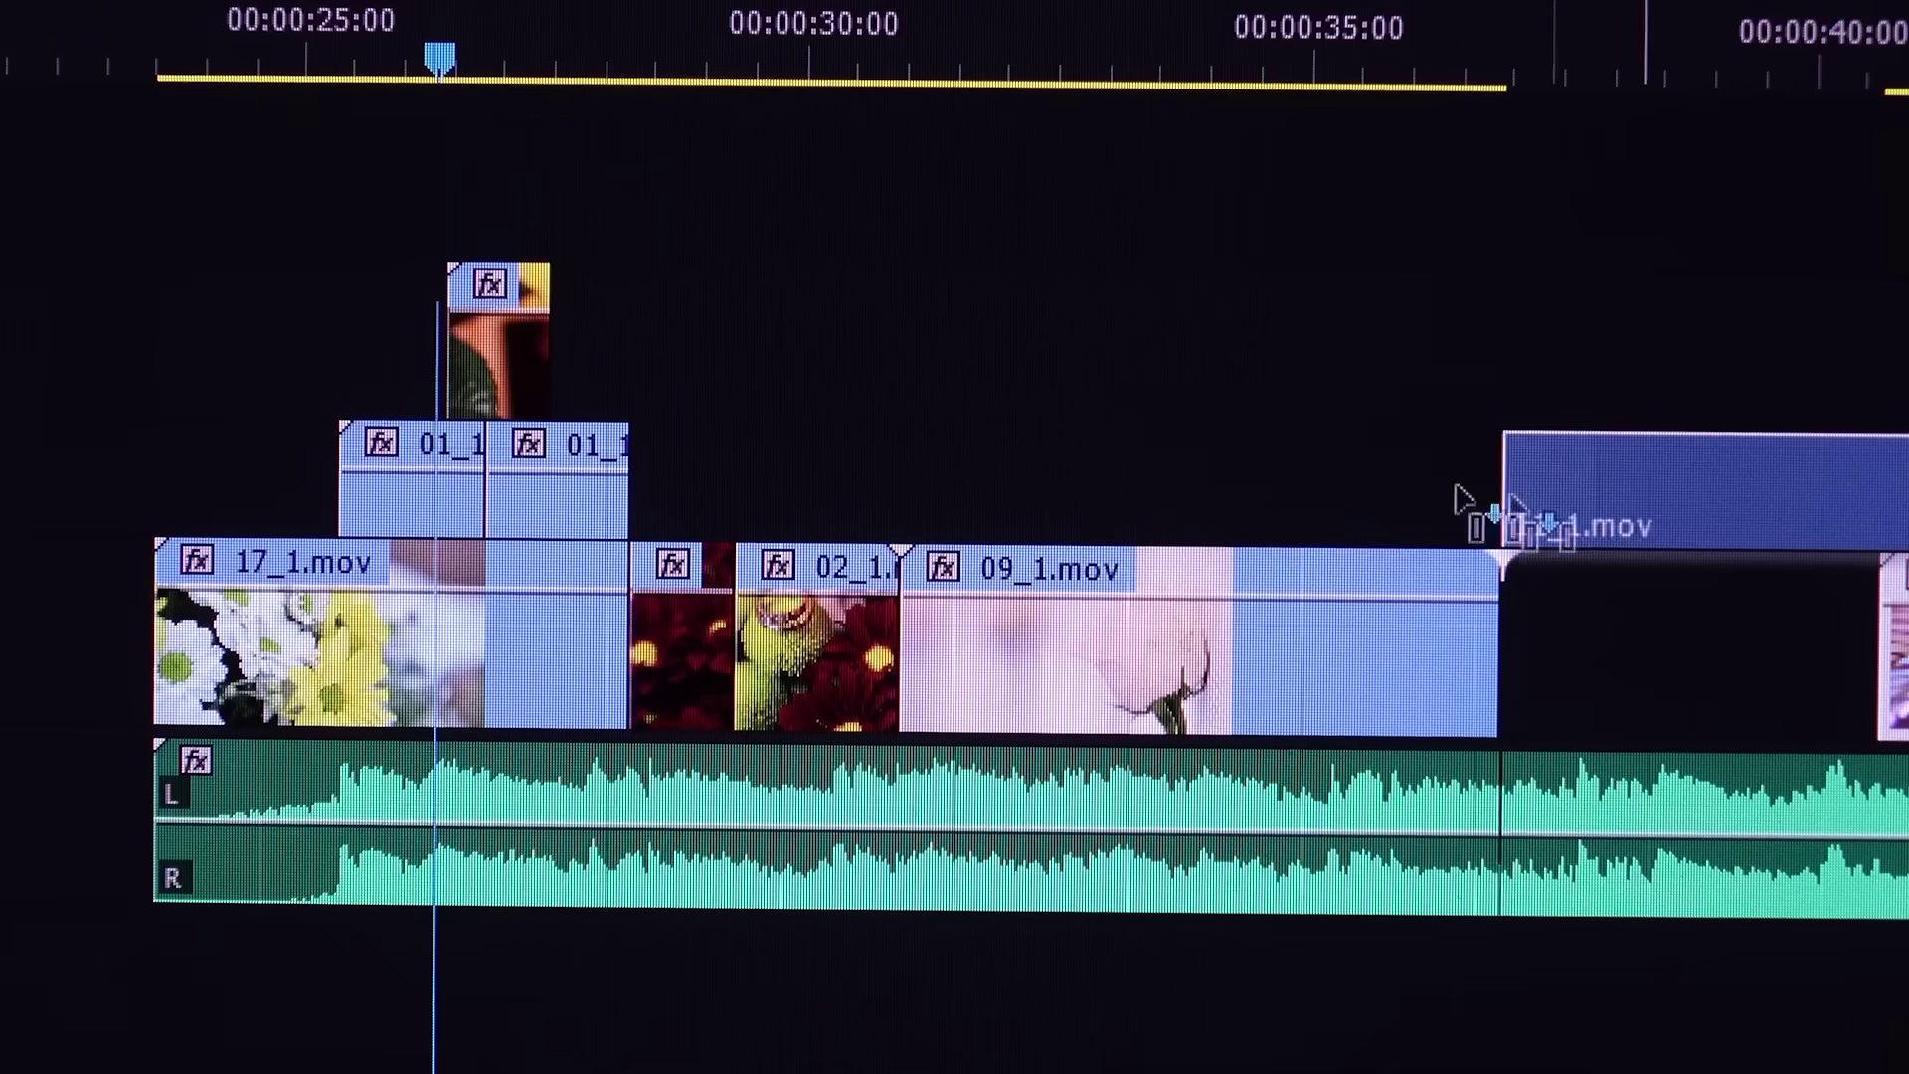
left_click_drag(1461, 497, 839, 494)
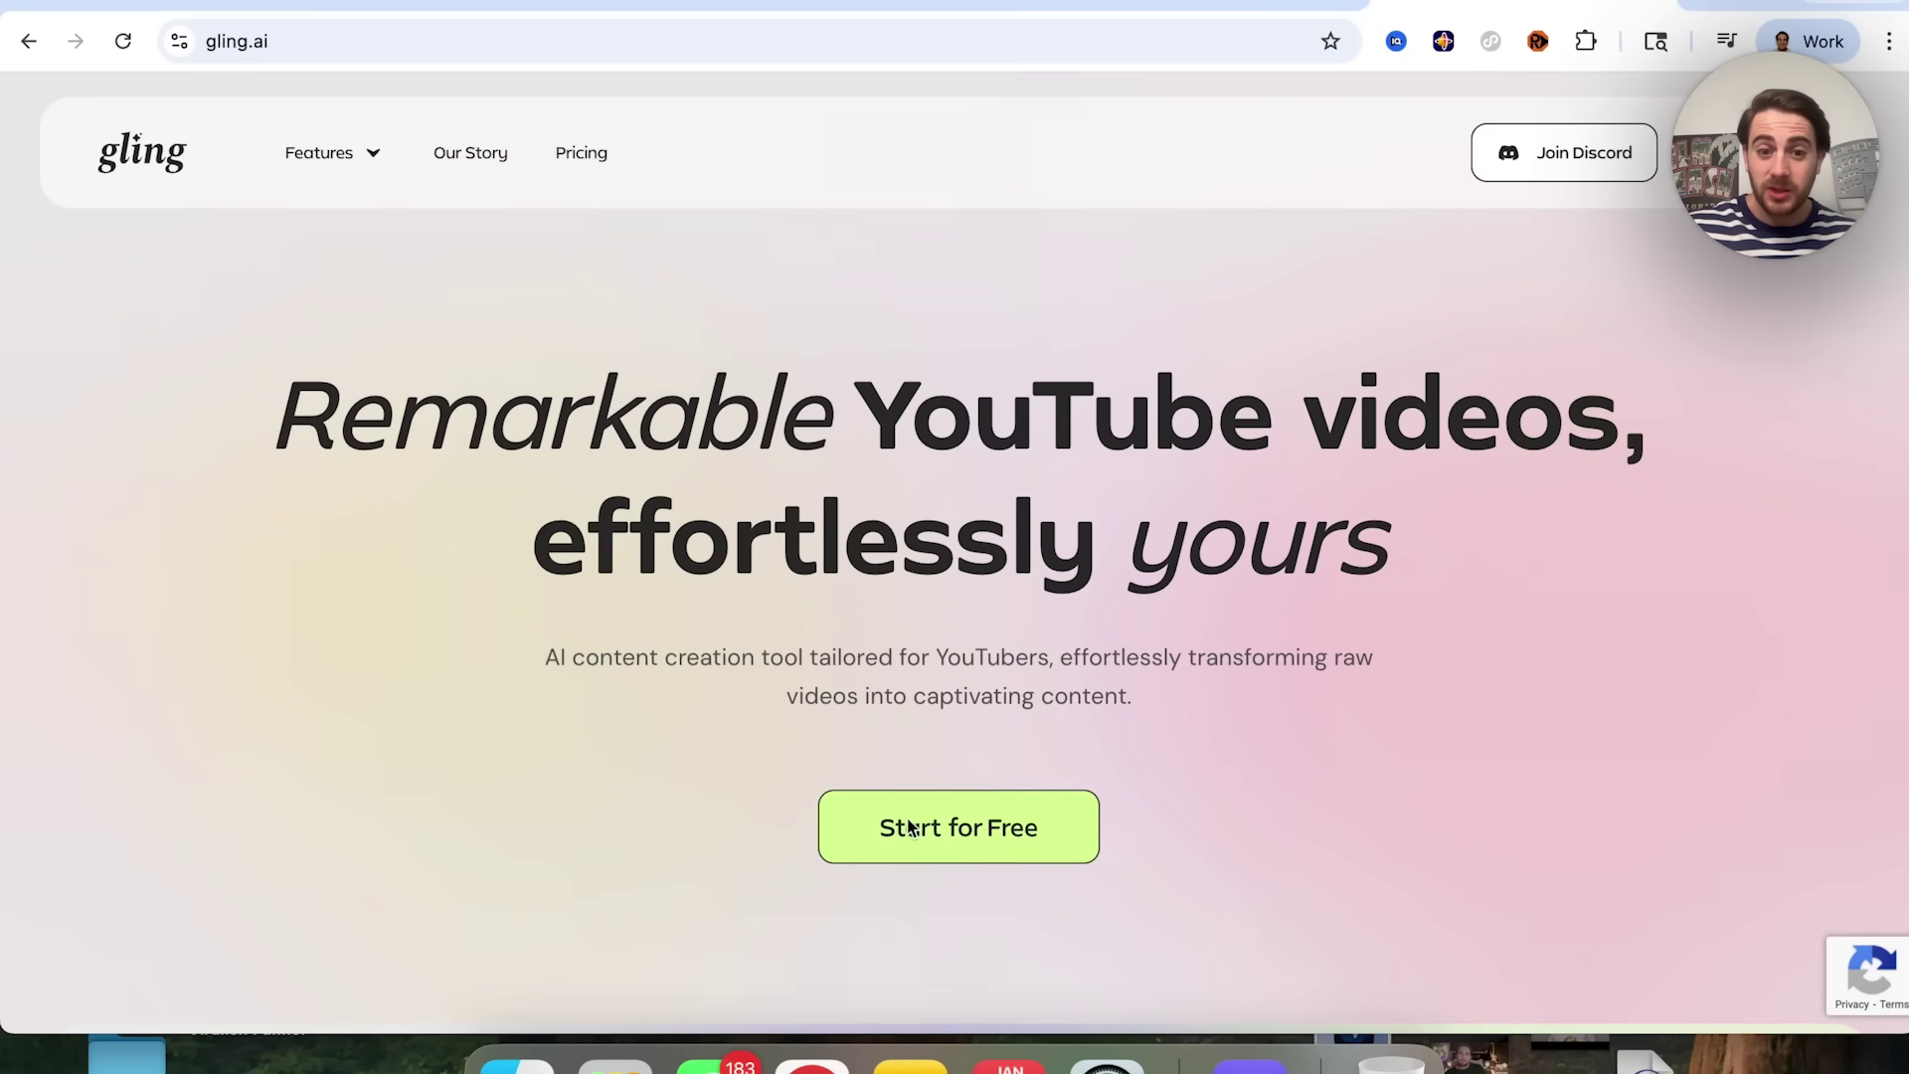
Step: Start the Gling web app and upload all six New cus Clip videos from the desktop edit folder
left_click(962, 839)
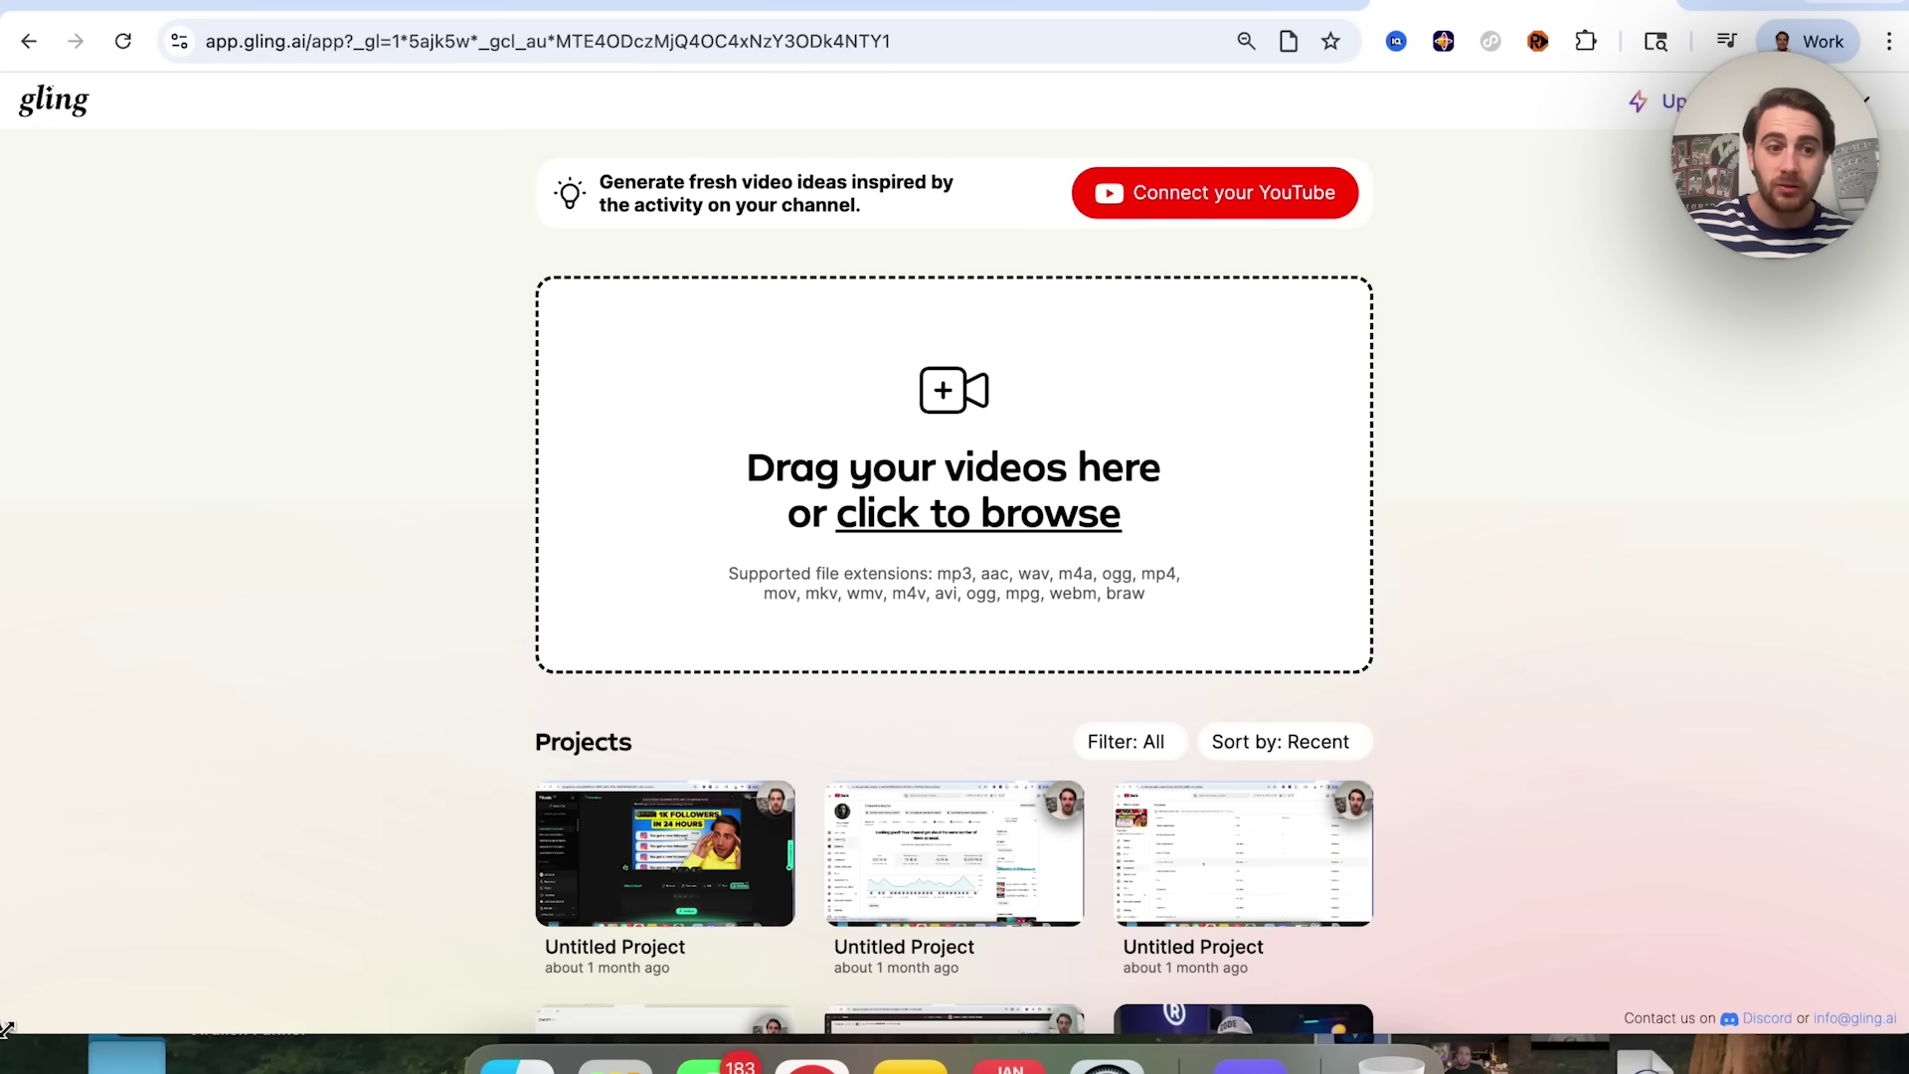
left_click_drag(5, 1029, 133, 1024)
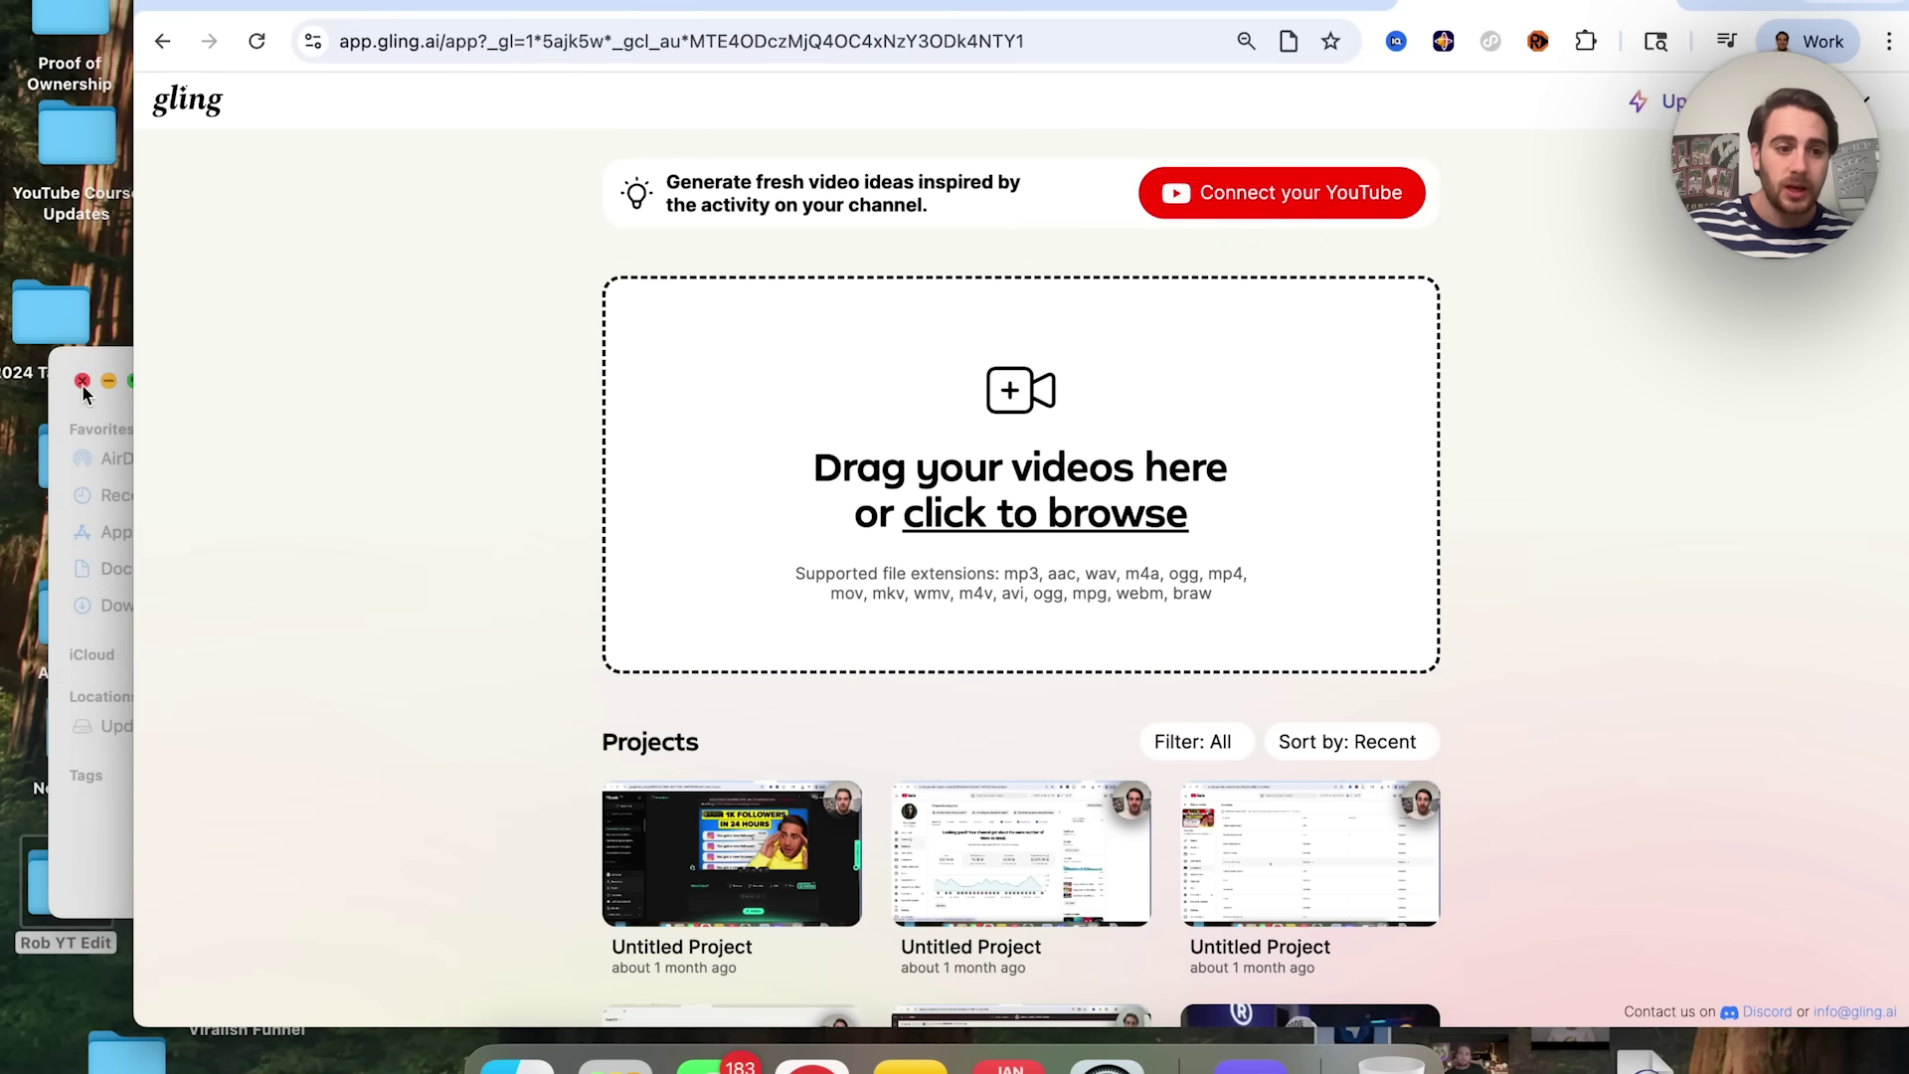
double_click(51, 903)
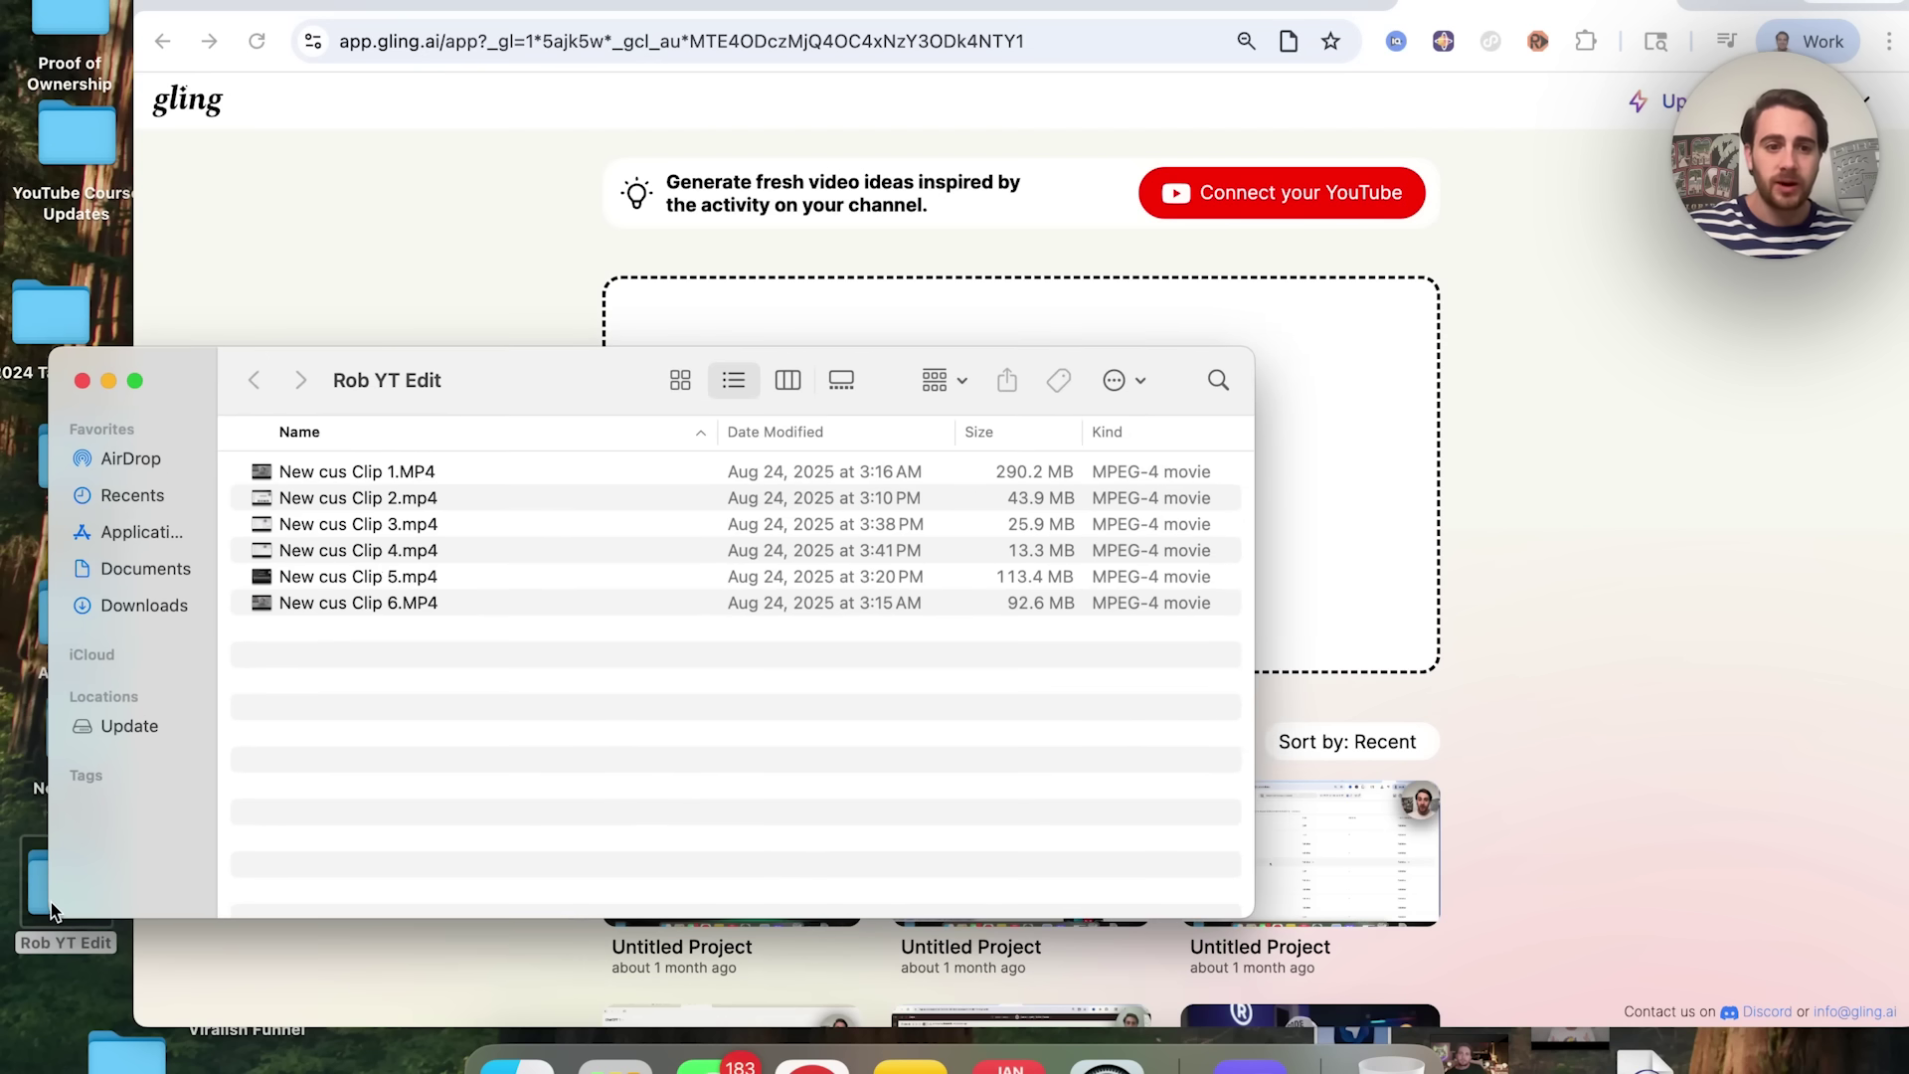
key("super+a")
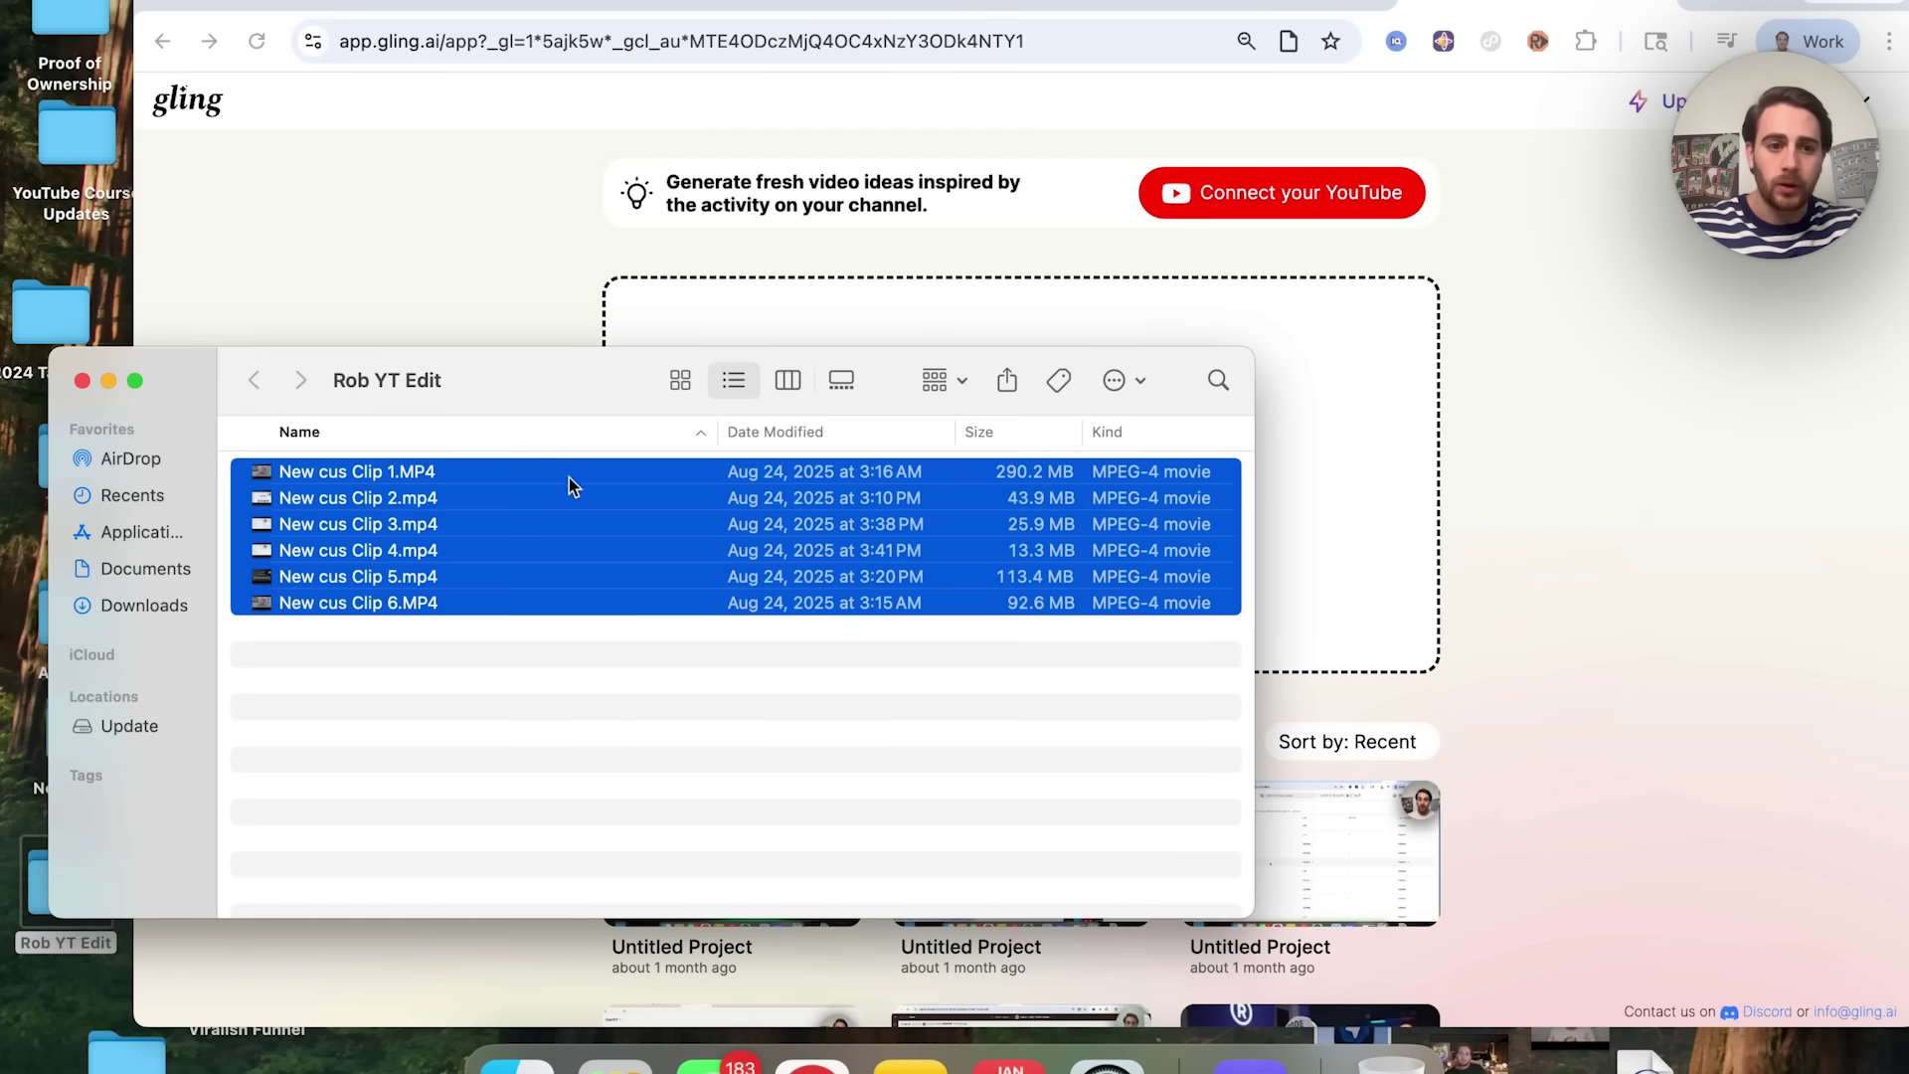
left_click_drag(556, 577, 933, 288)
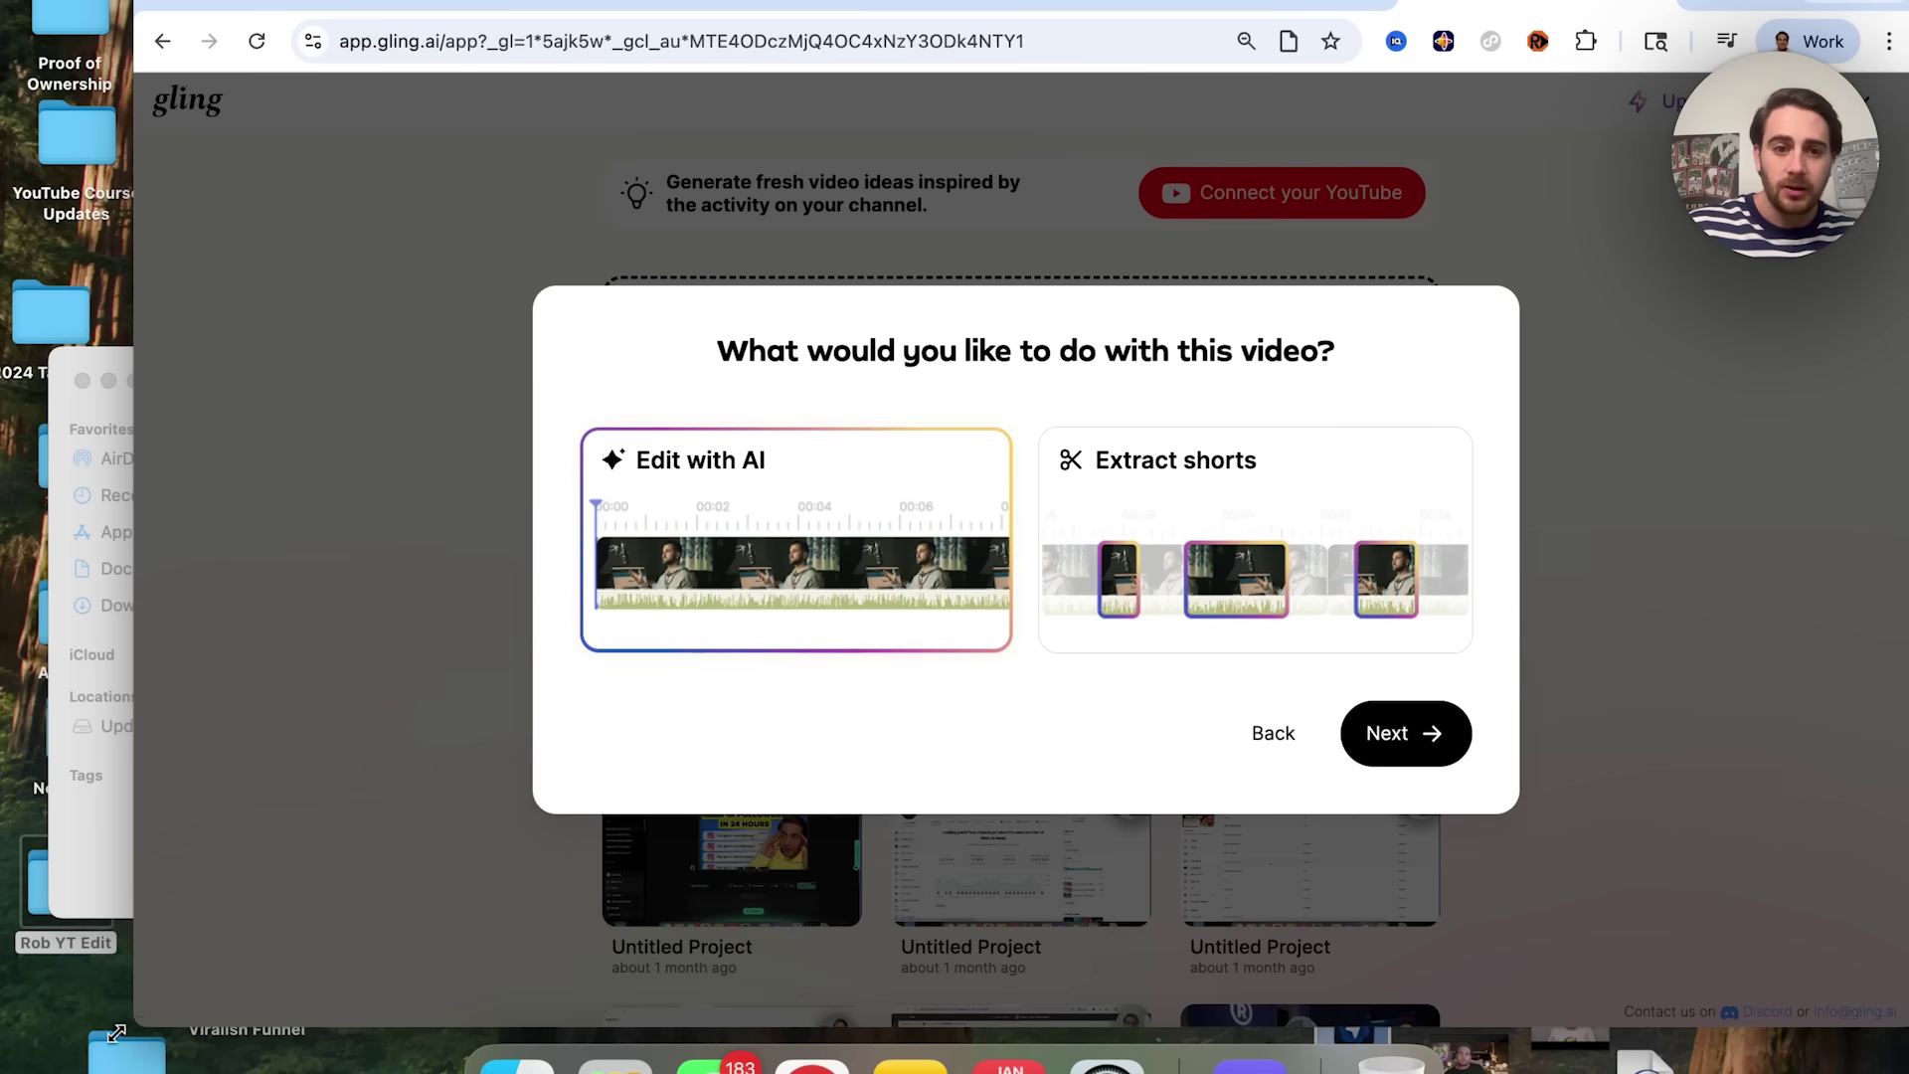
Step: Choose Edit with AI for the uploaded videos, check the clip order, and continue to the enhancement options
key("ctrl+alt+Return")
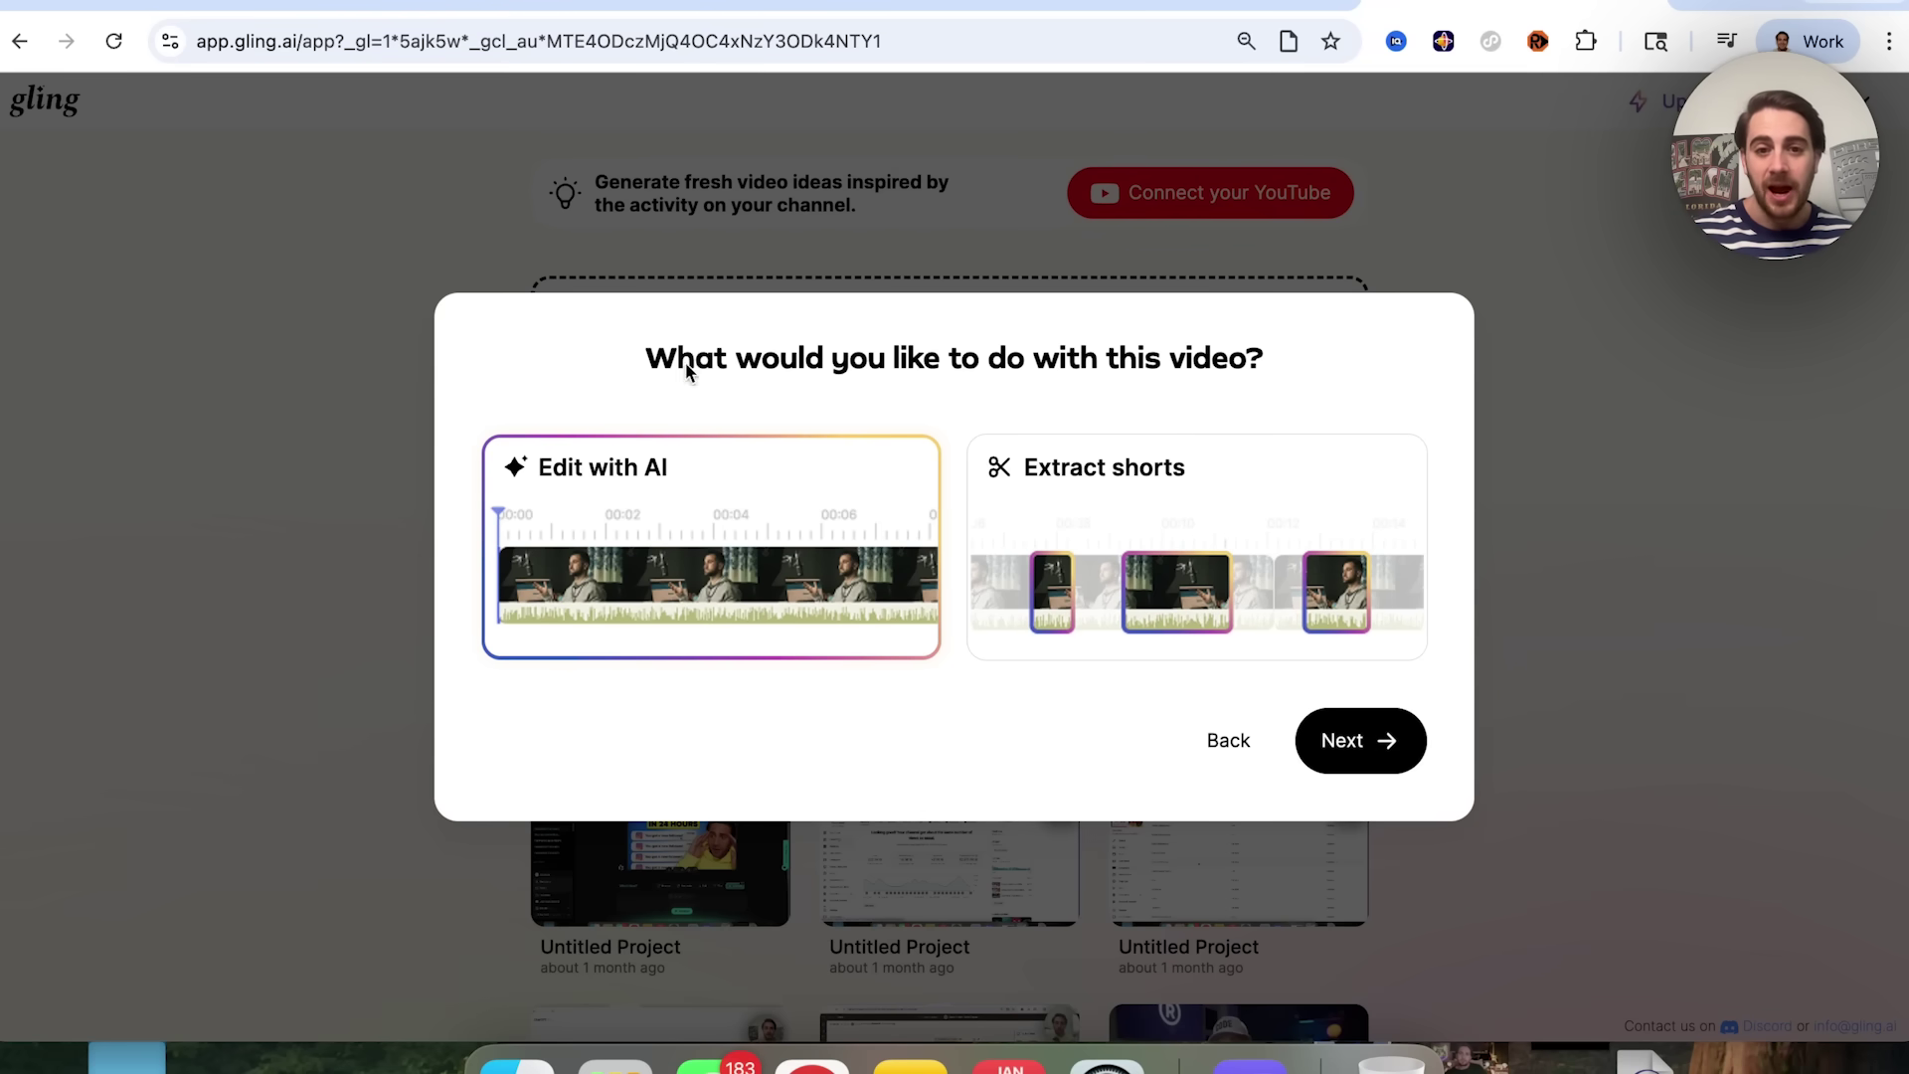
left_click(1368, 761)
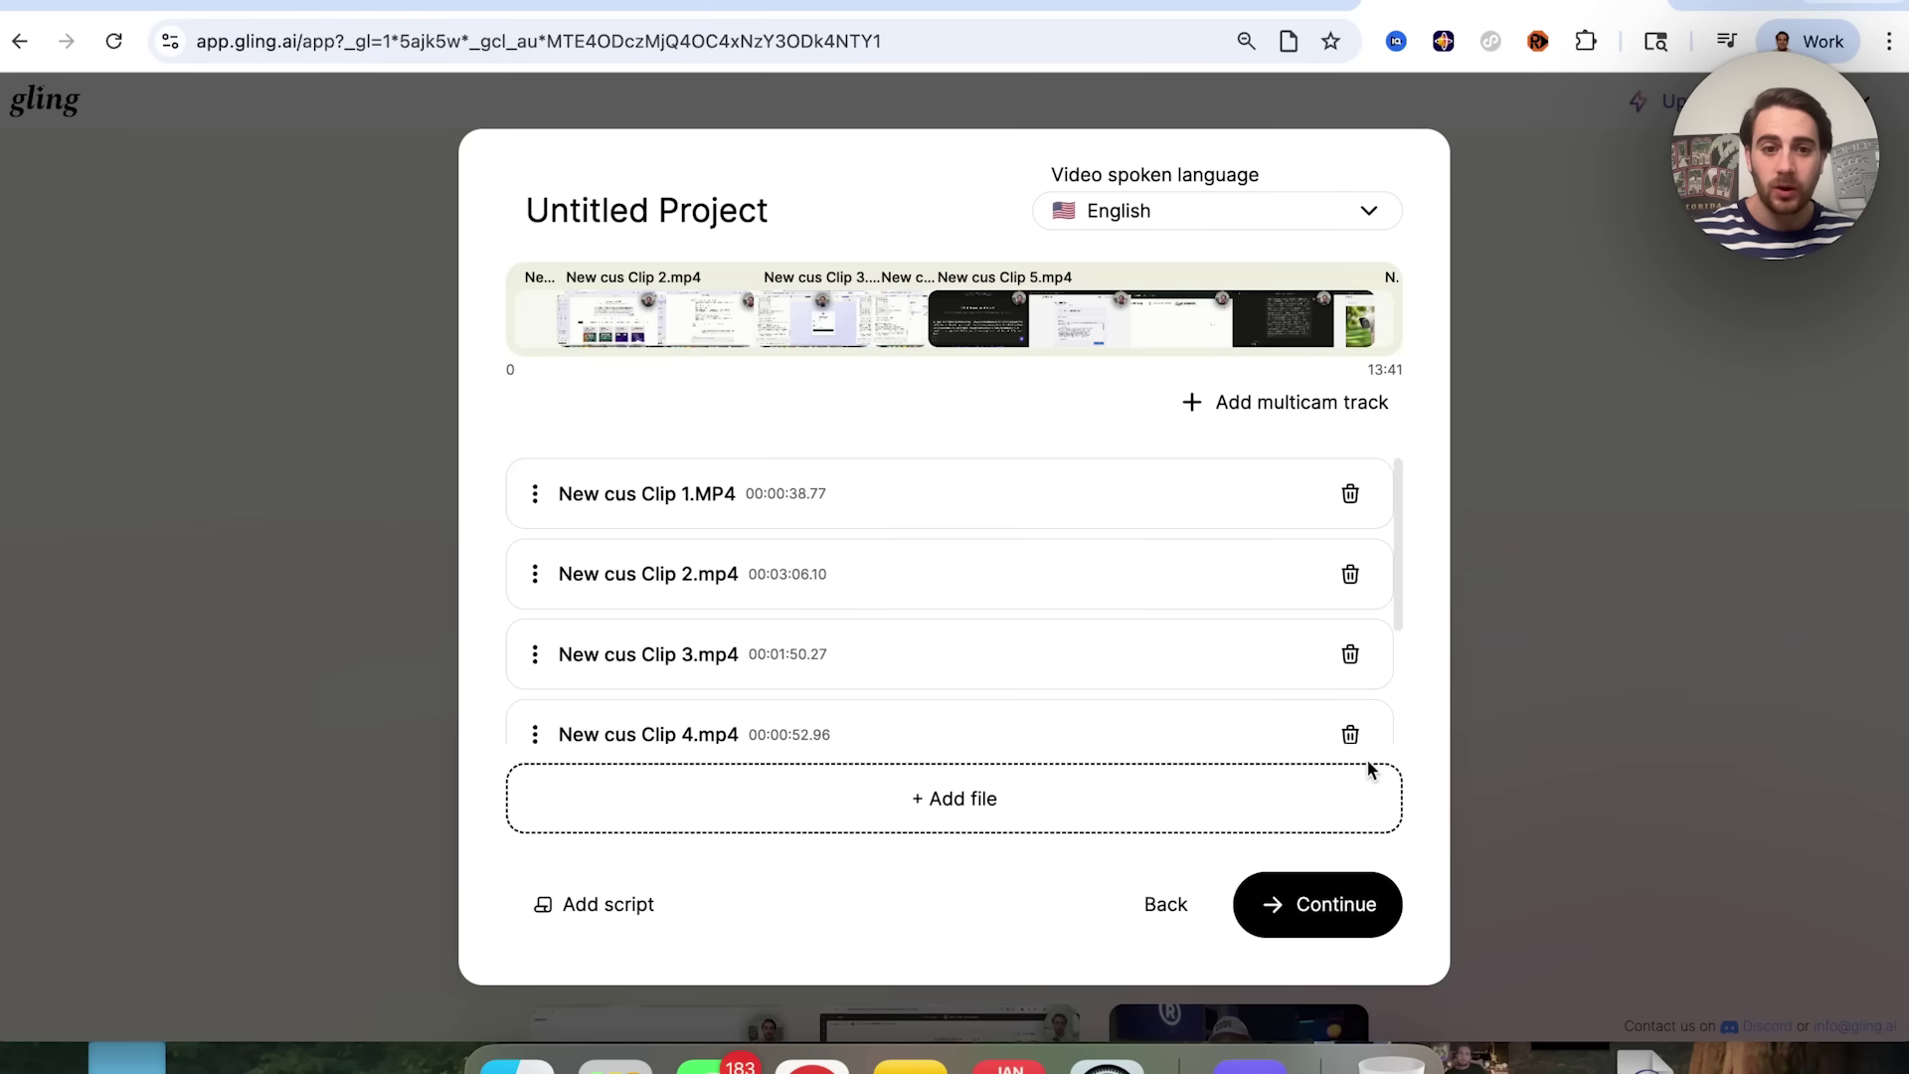
scroll(809, 626, "down", 3)
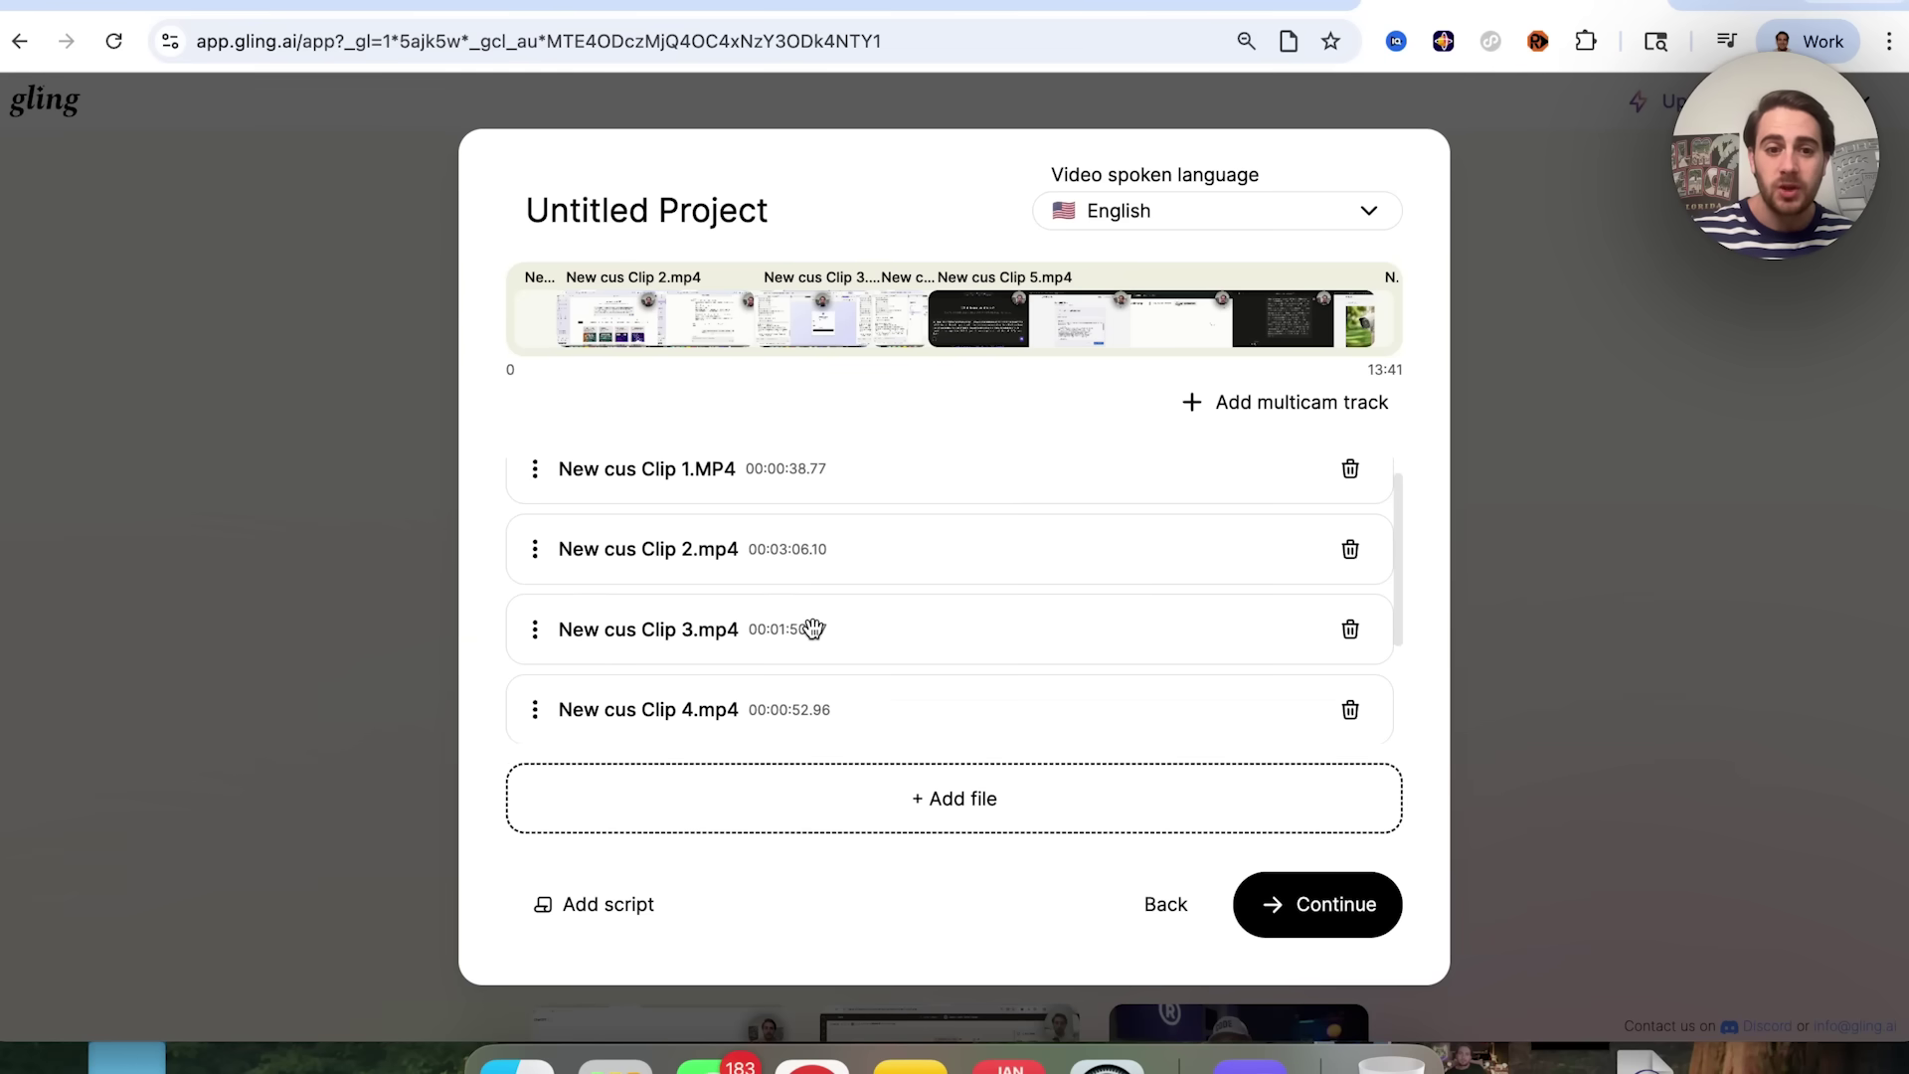
scroll(813, 626, "up", 3)
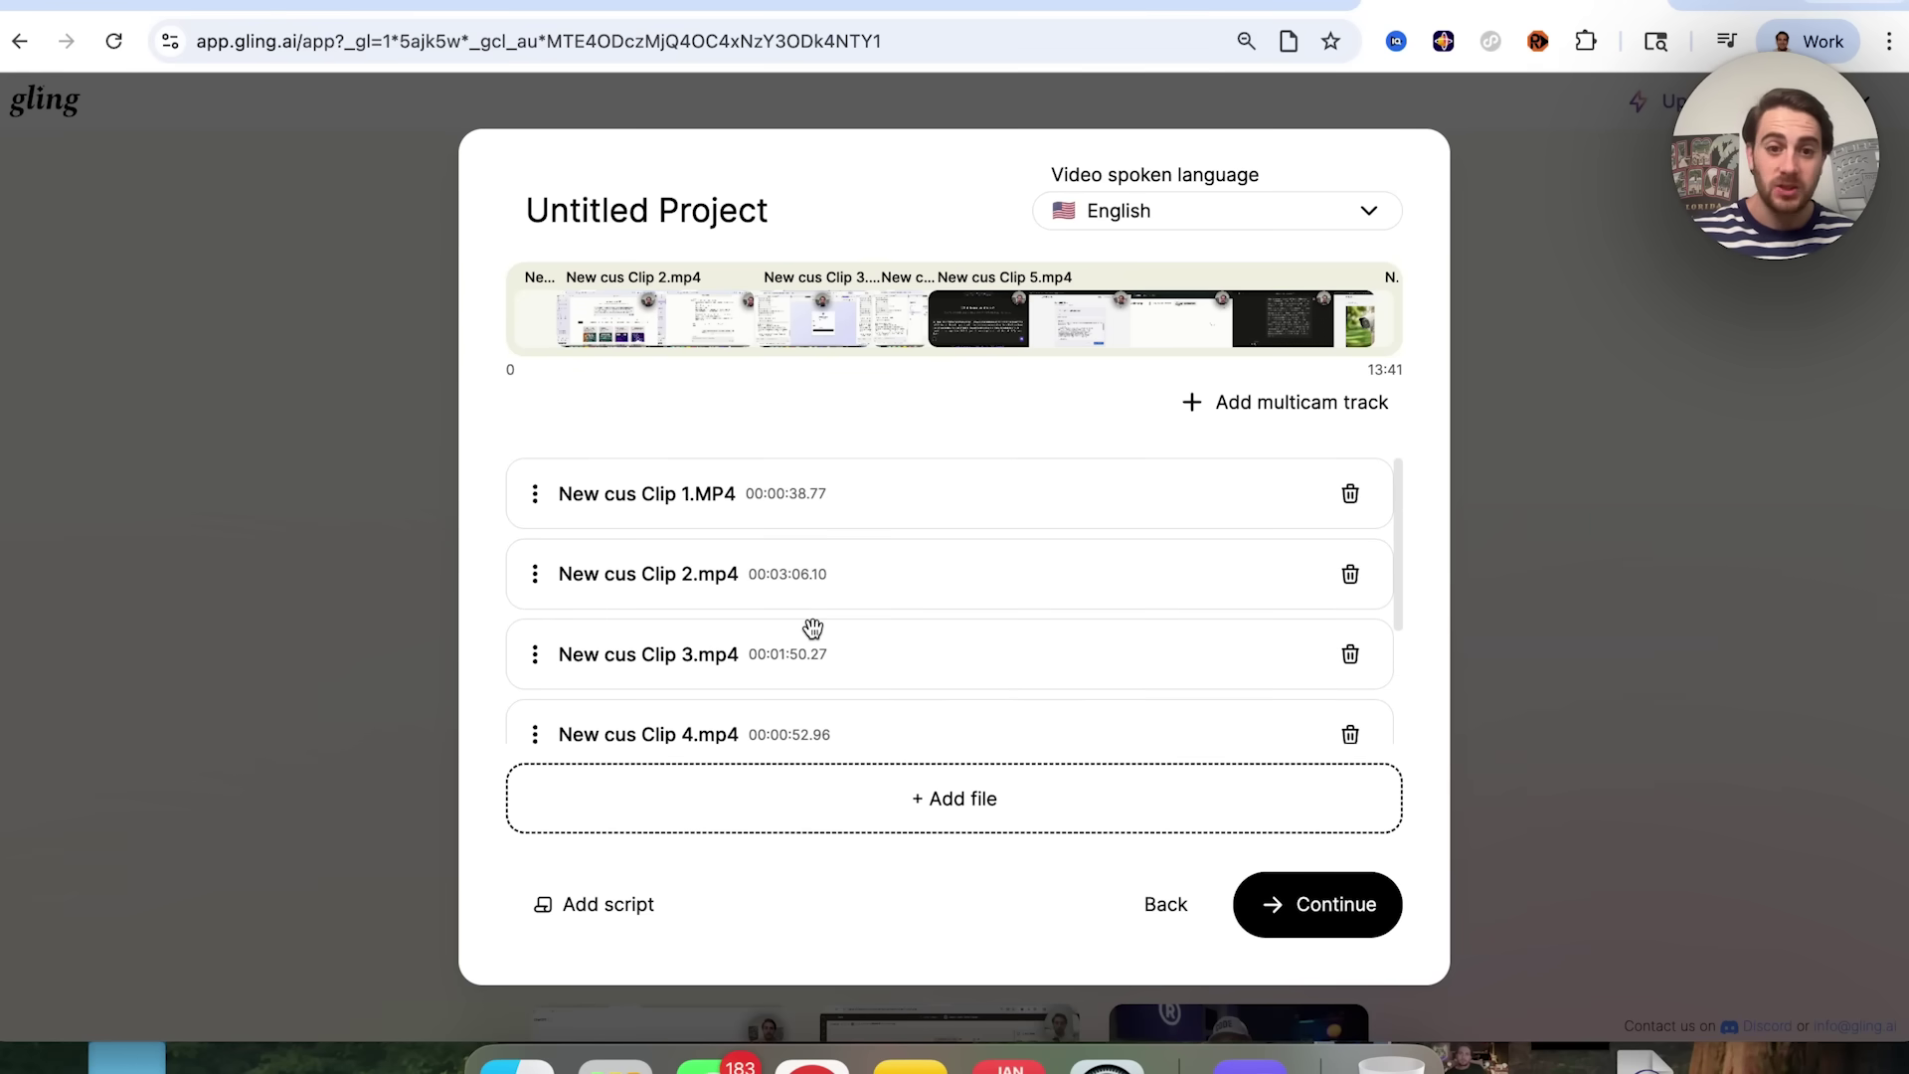
mouse_move(588, 593)
left_mouse_down()
mouse_move(571, 486)
mouse_move(610, 575)
left_mouse_up()
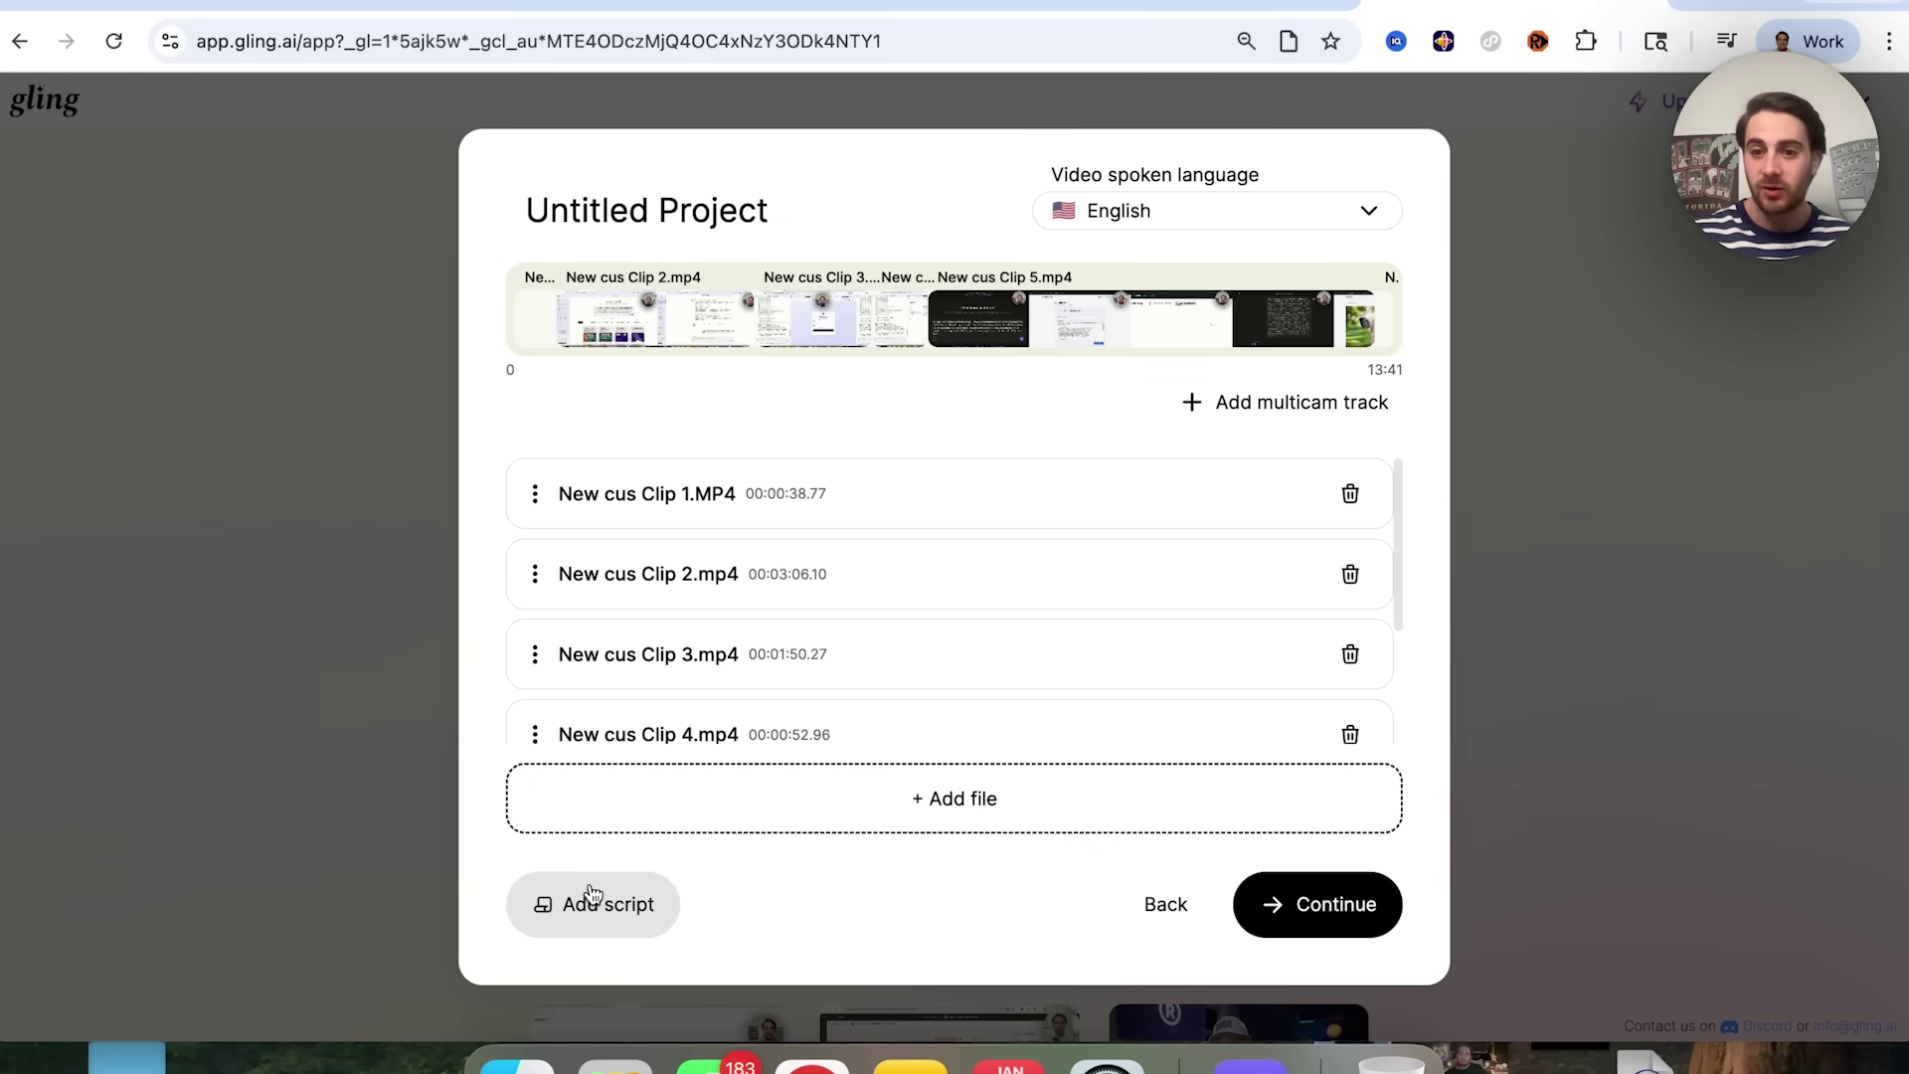
left_click(1254, 917)
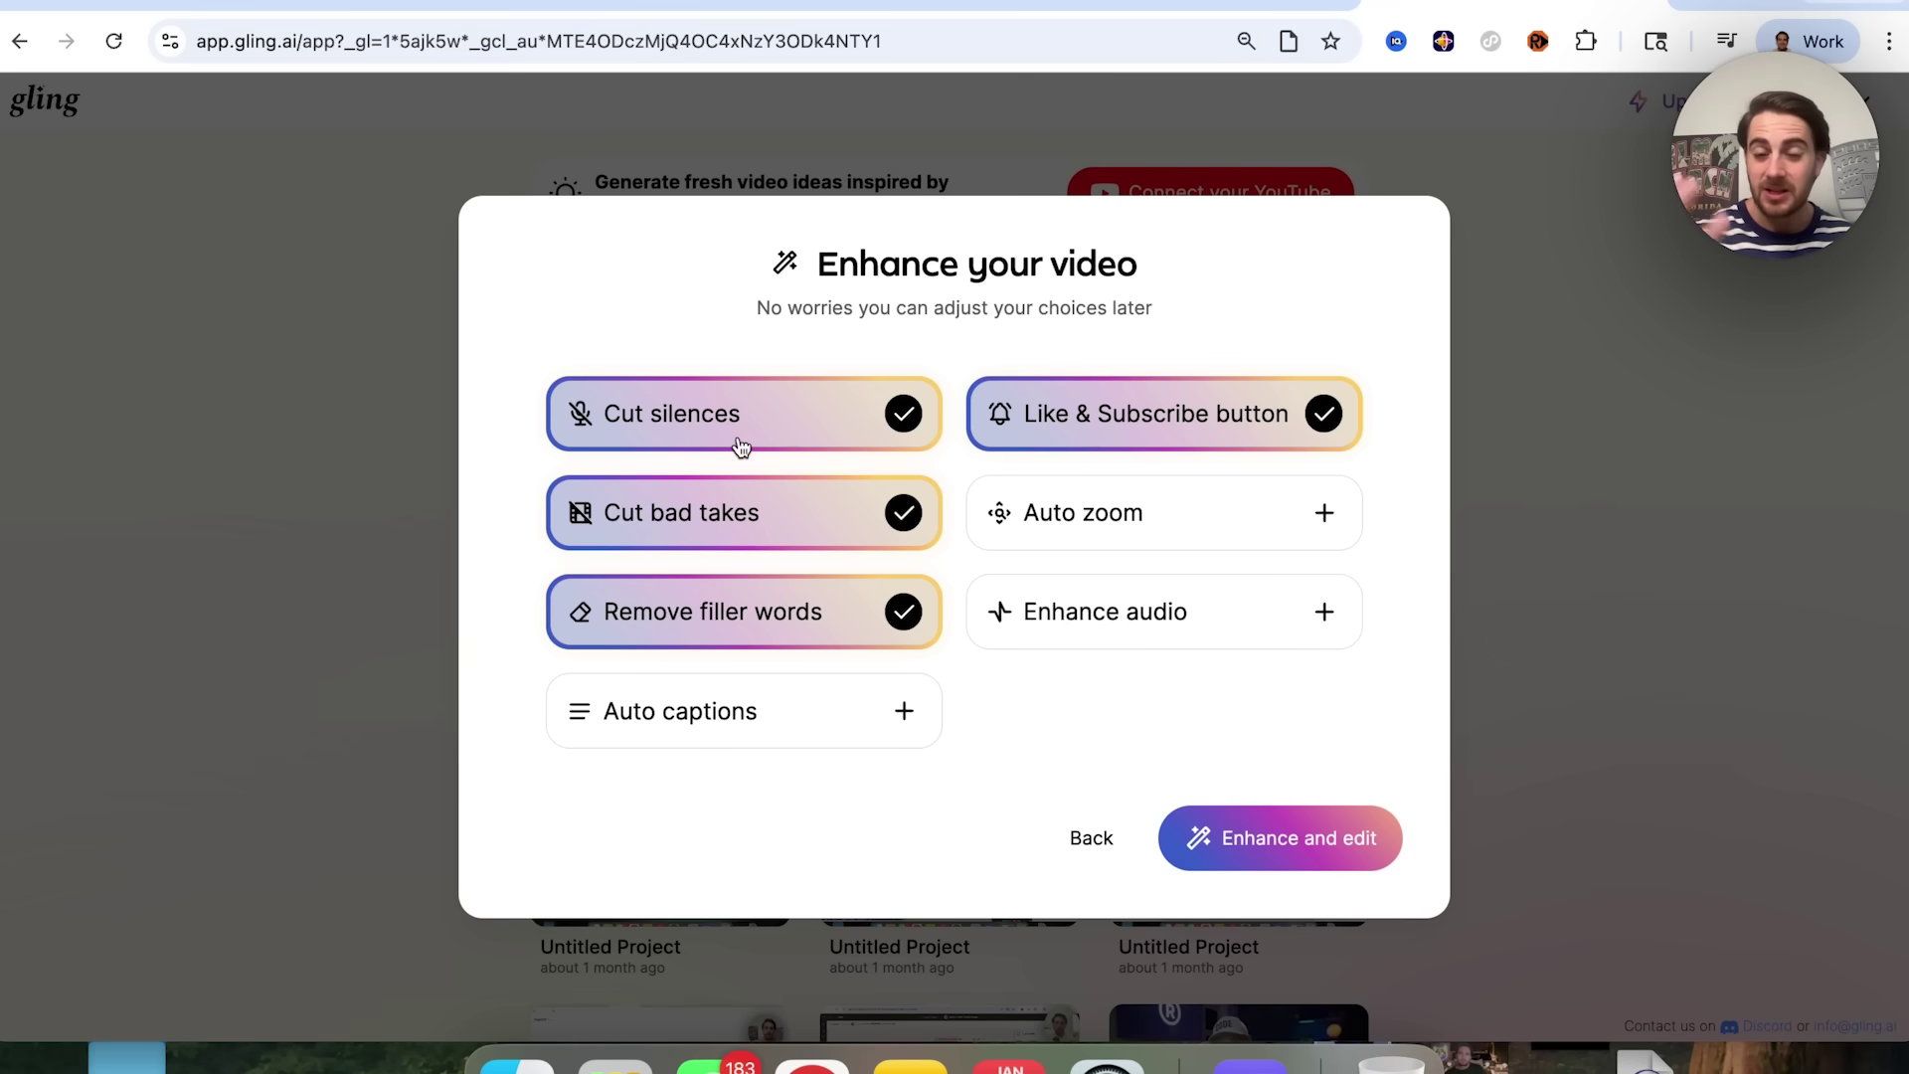
Step: Deselect Like & Subscribe button, add Auto zoom, Enhance audio and Auto captions, and start the enhancement and edit
left_click(1251, 408)
left_click(1199, 521)
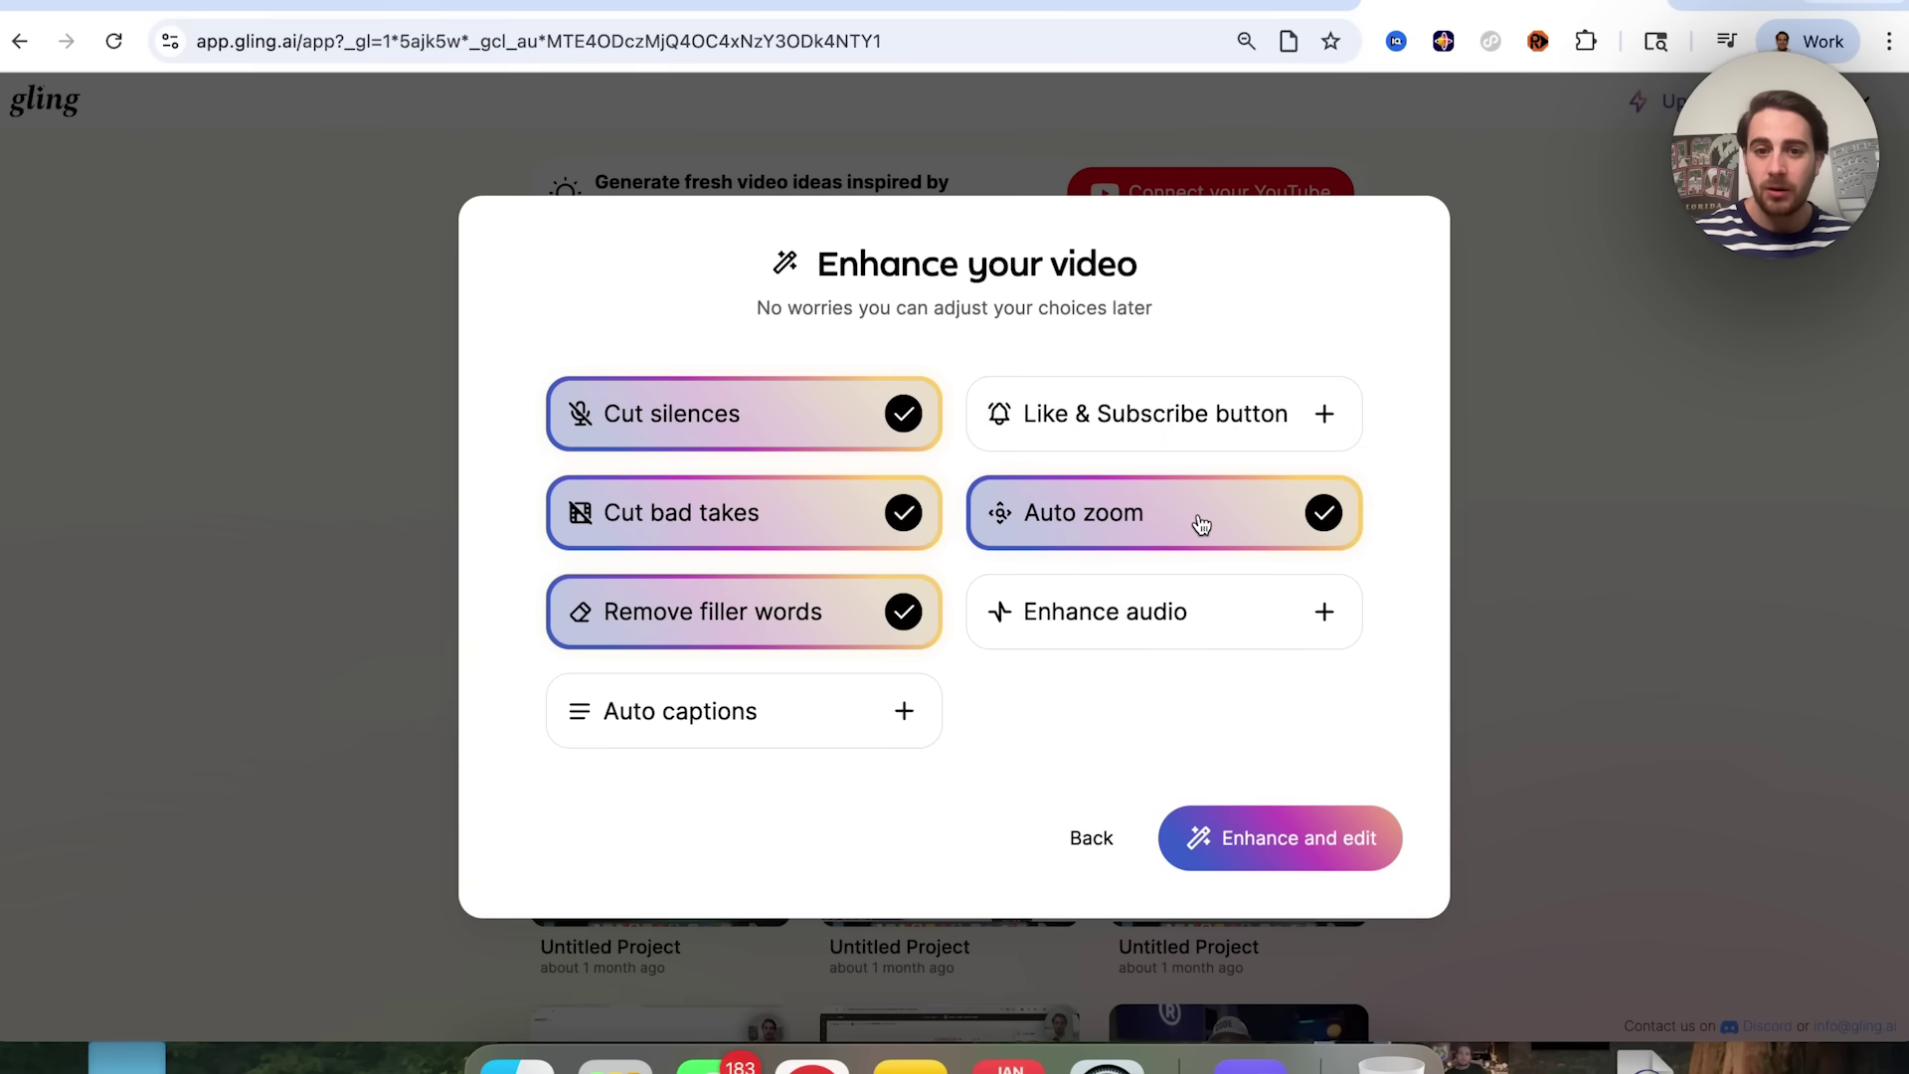
left_click(1202, 605)
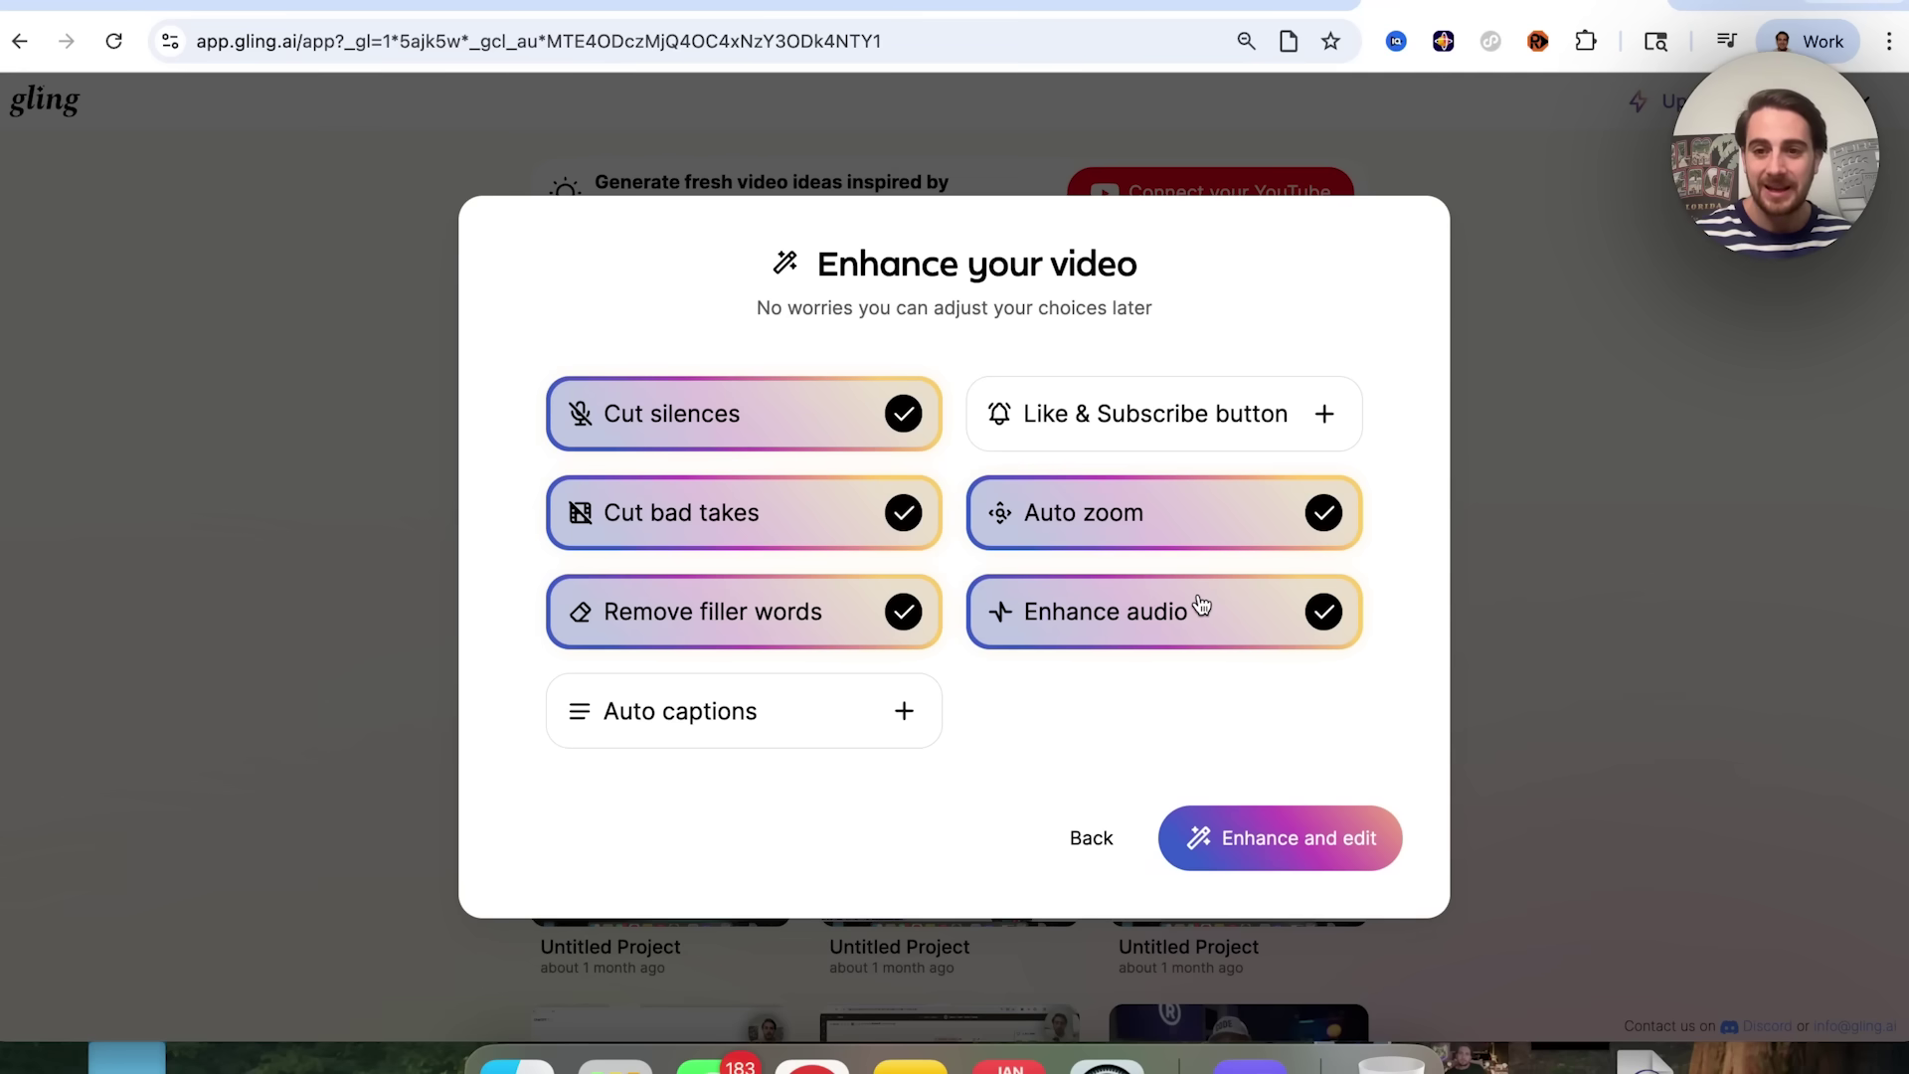
left_click(809, 712)
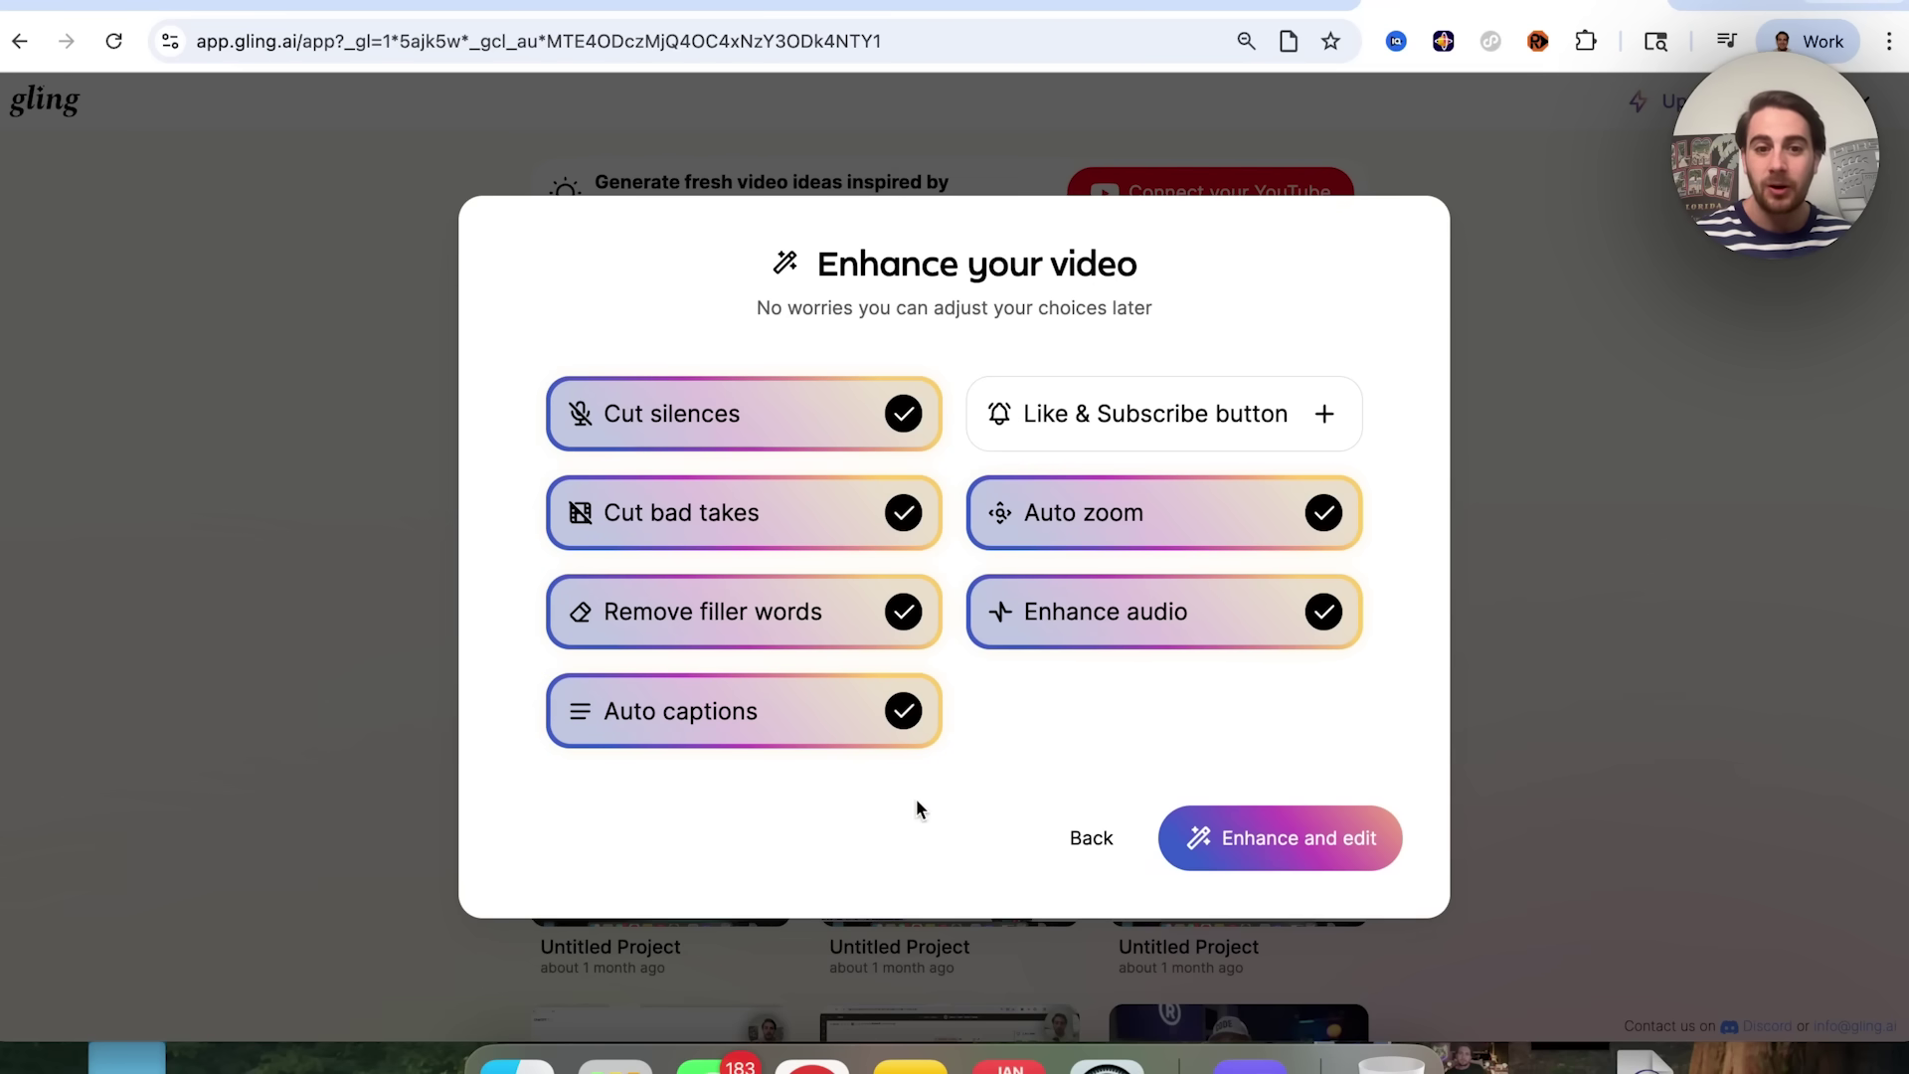
left_click(1268, 850)
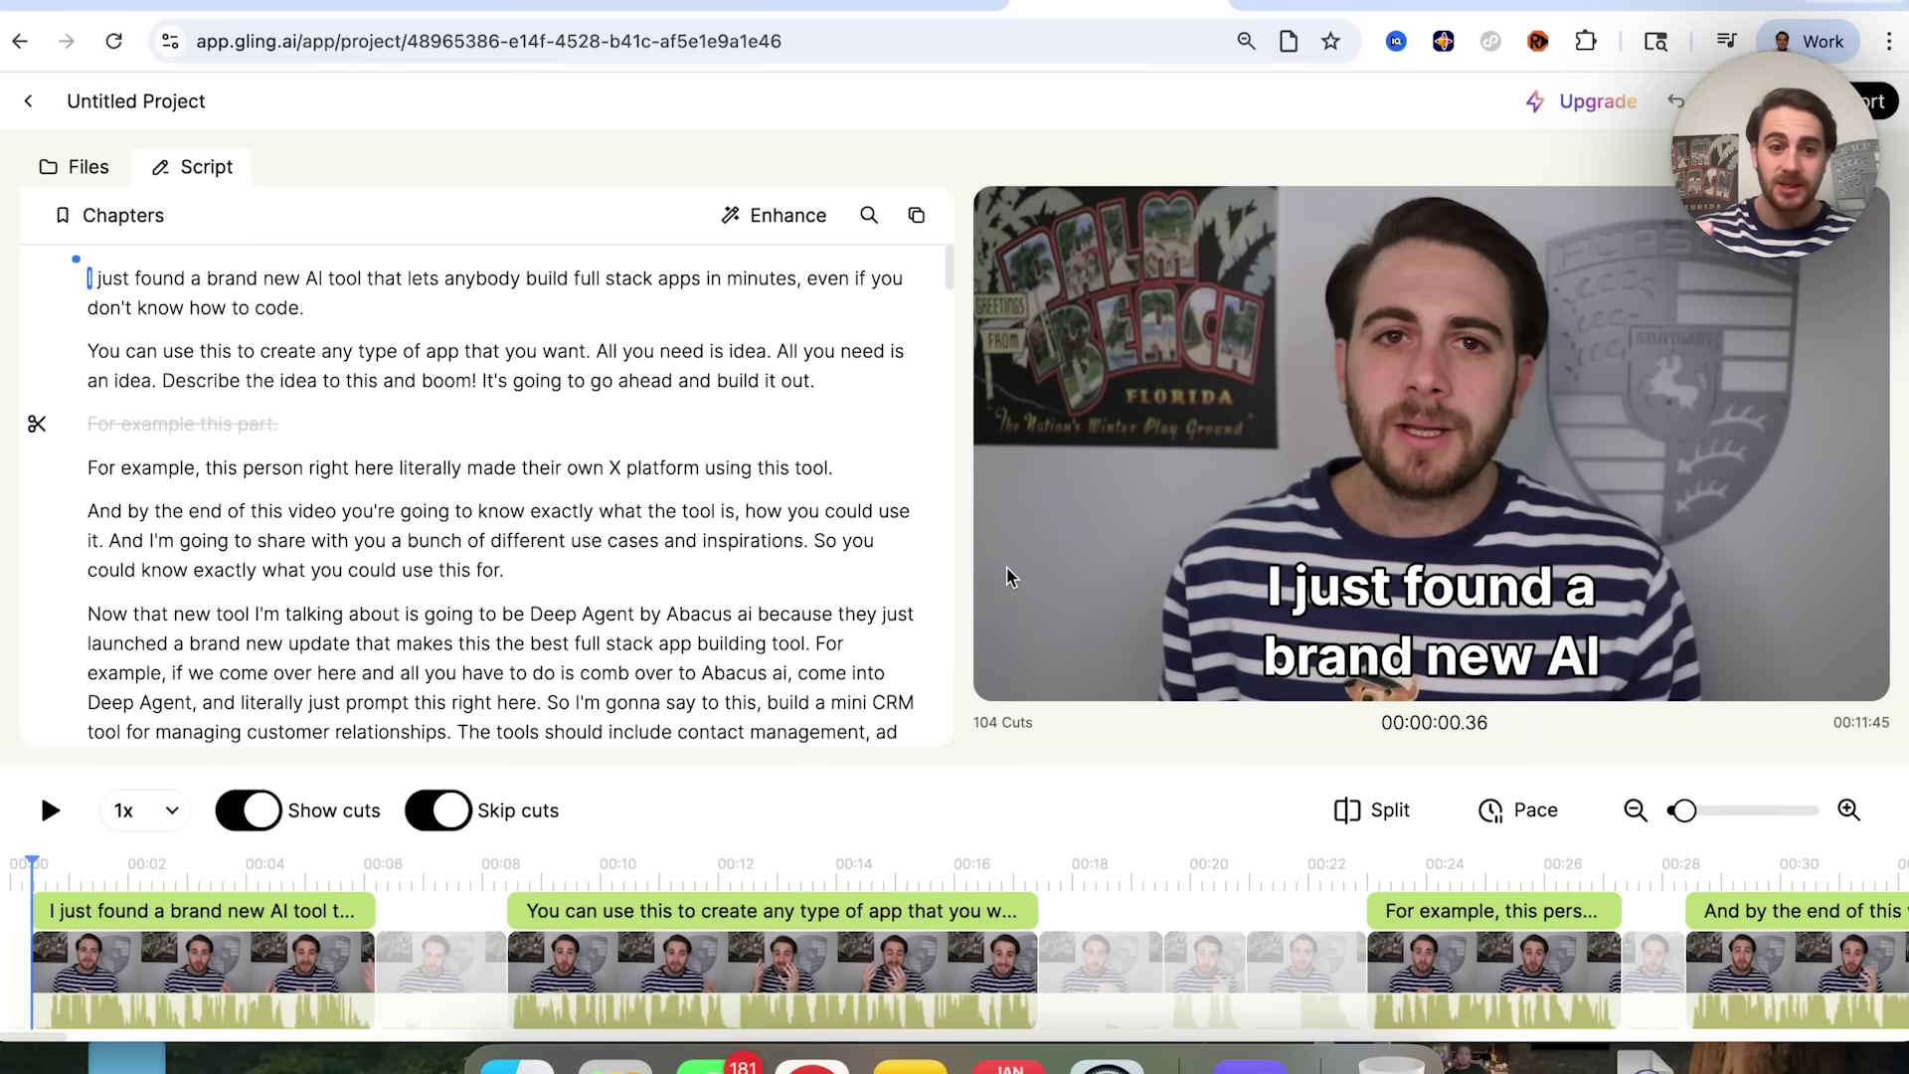
Step: Switch Show cuts off and back on, and view the first clip's zoom and noise removal settings
left_click(249, 811)
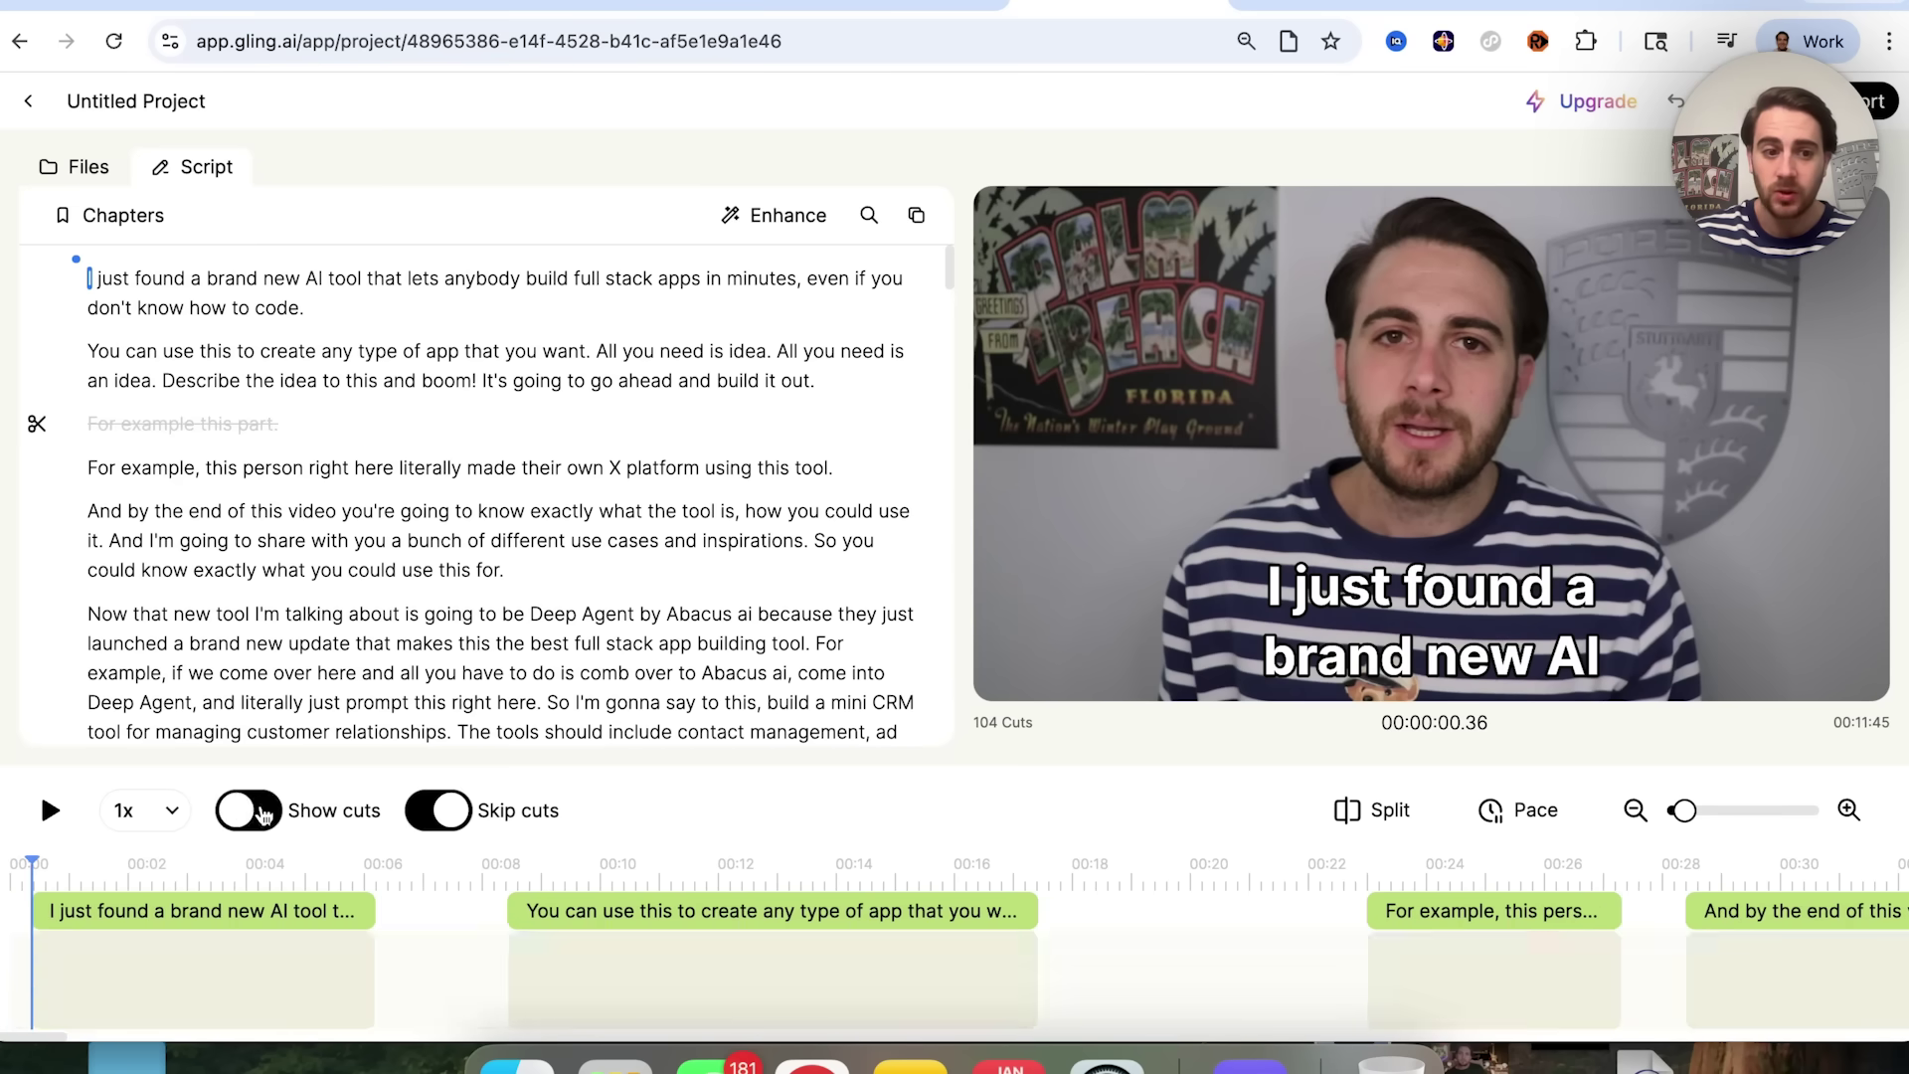
left_click(263, 815)
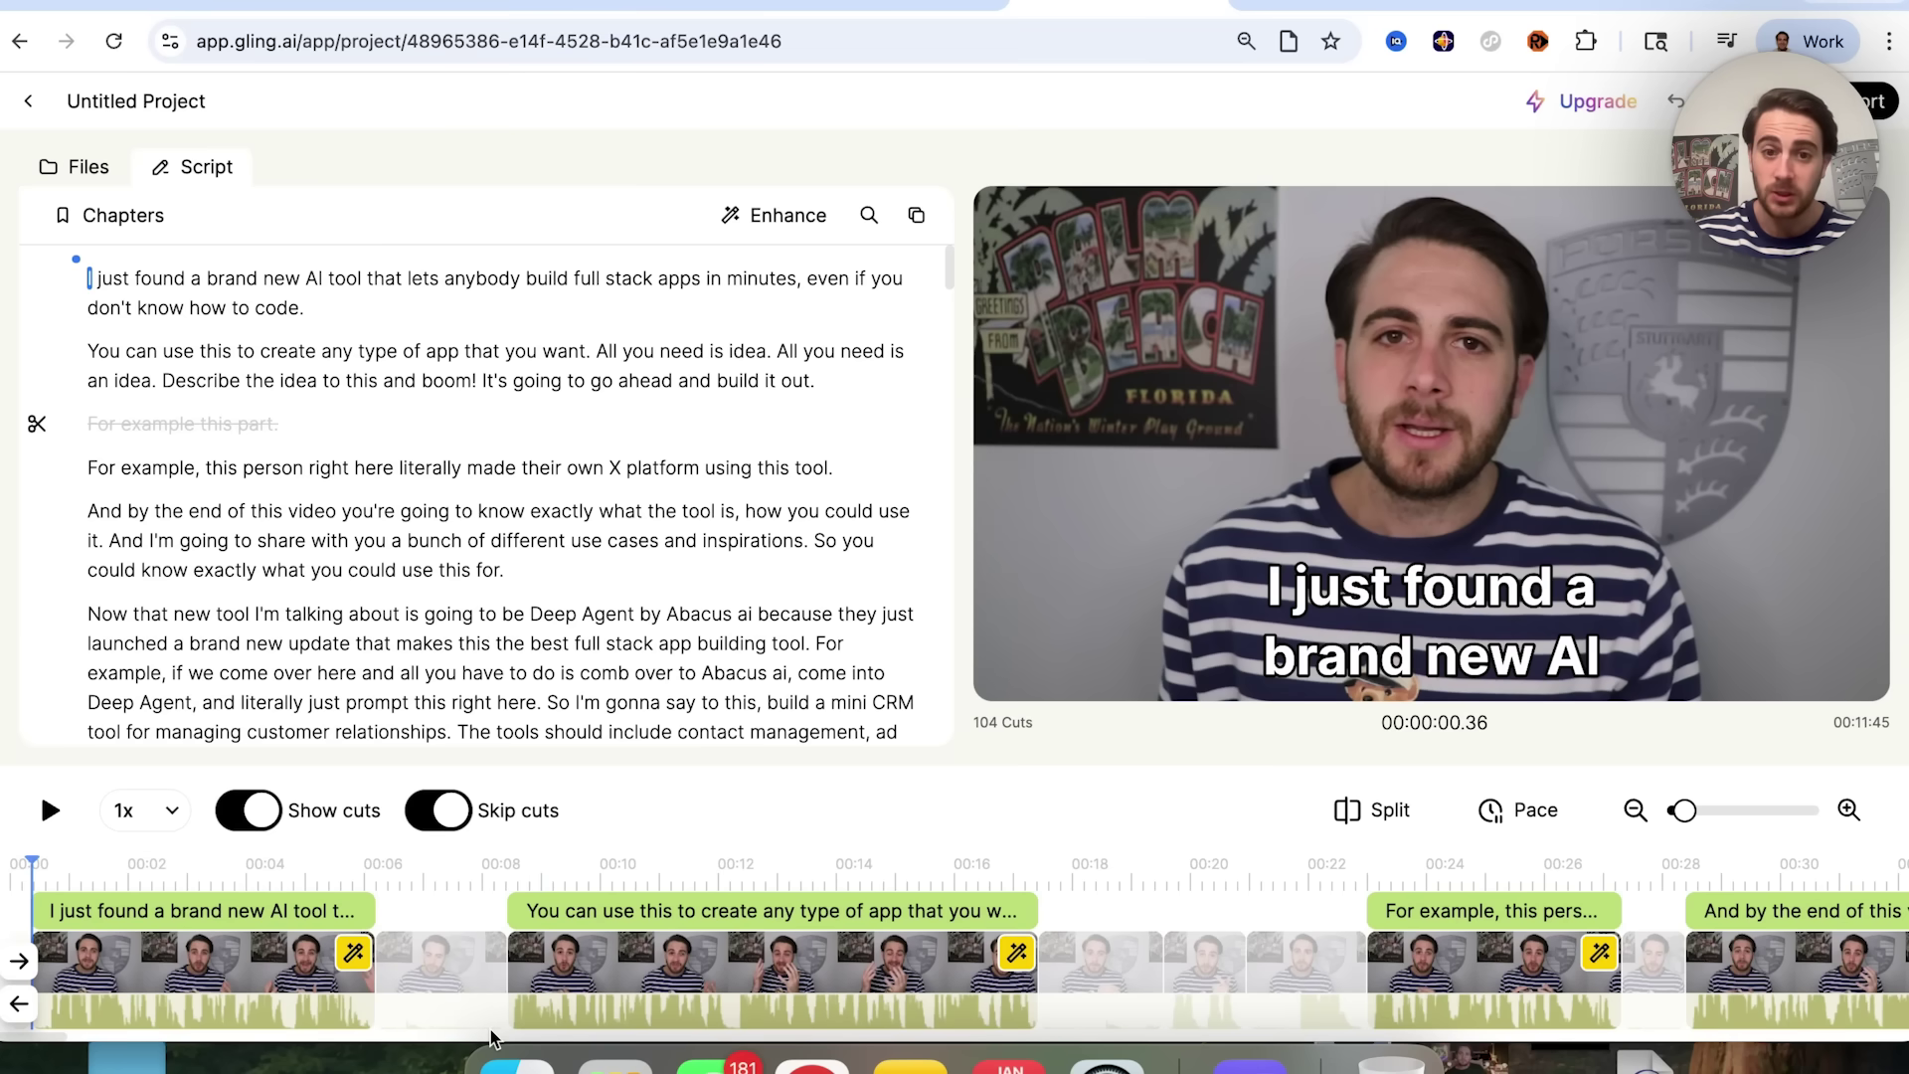
left_click(355, 956)
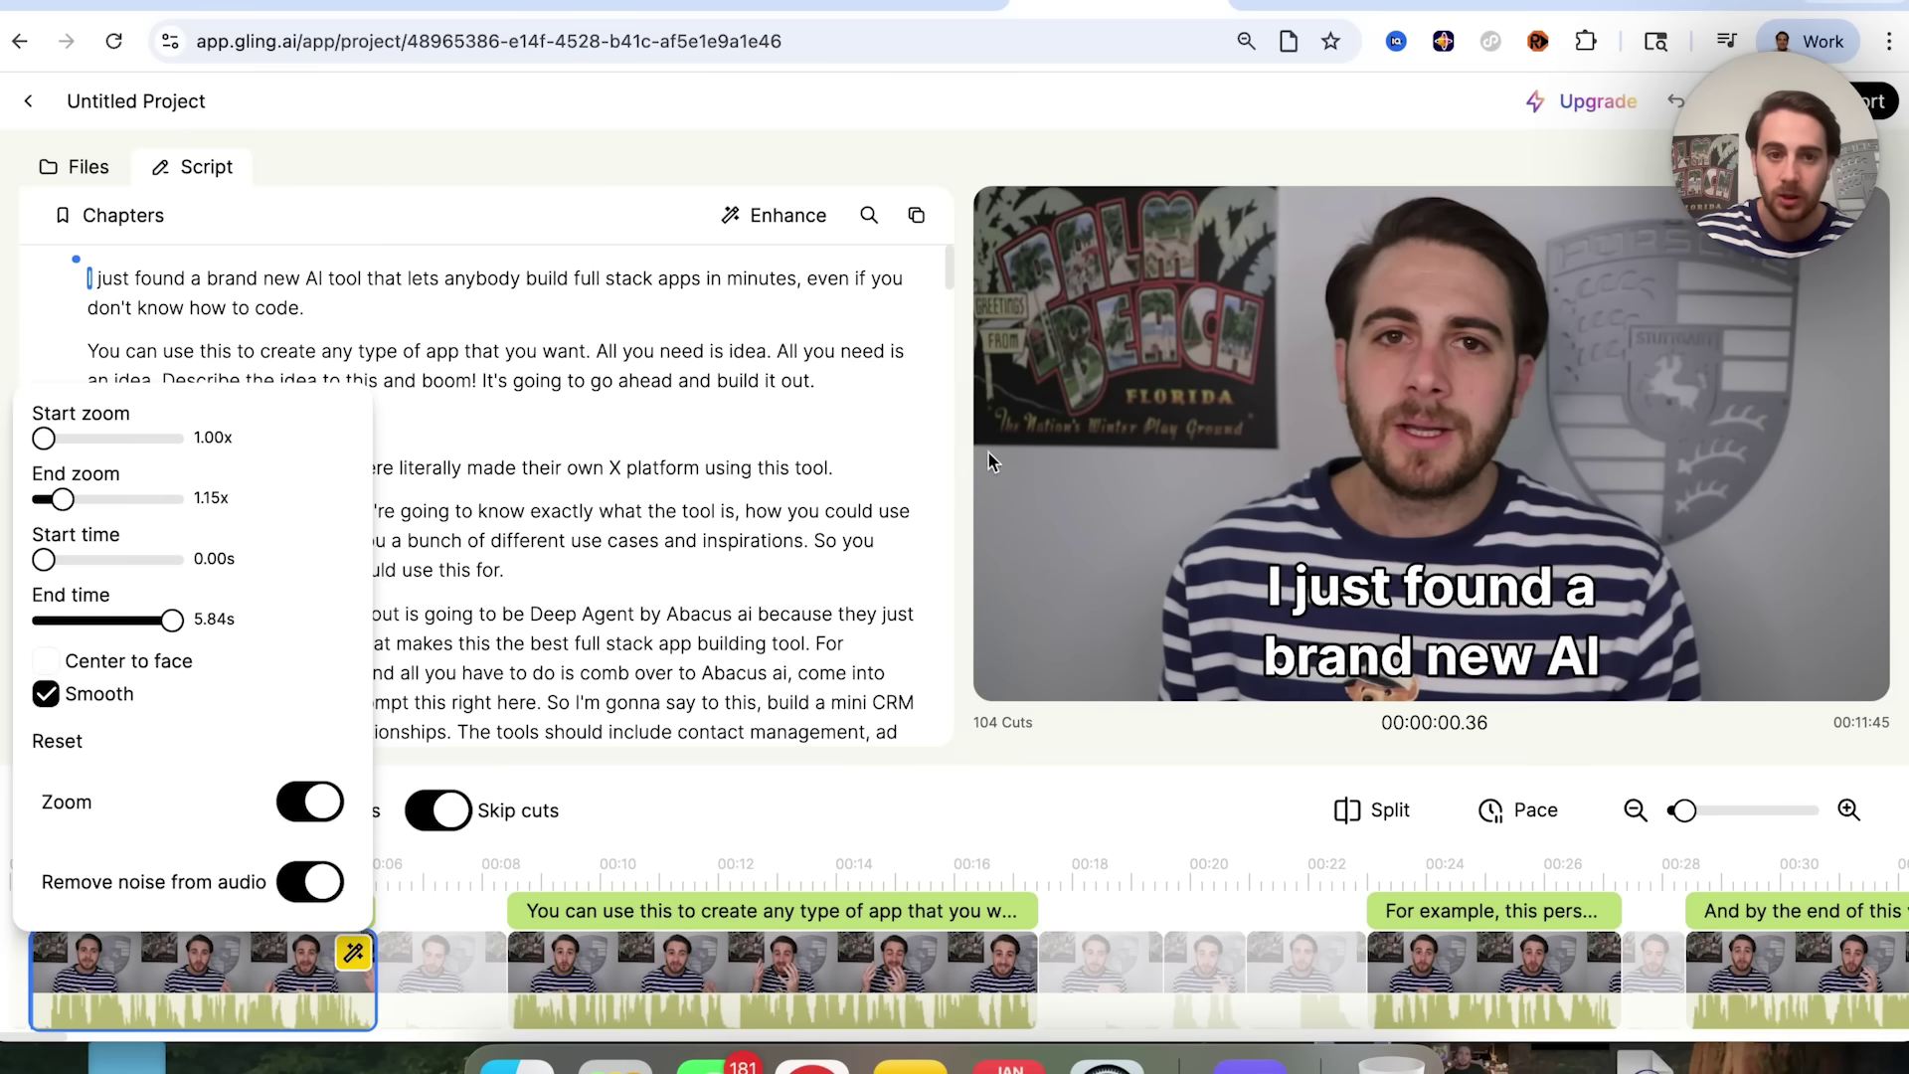
Step: Open the caption style presets from the video caption and move the caption slightly higher in the frame
left_click(1491, 607)
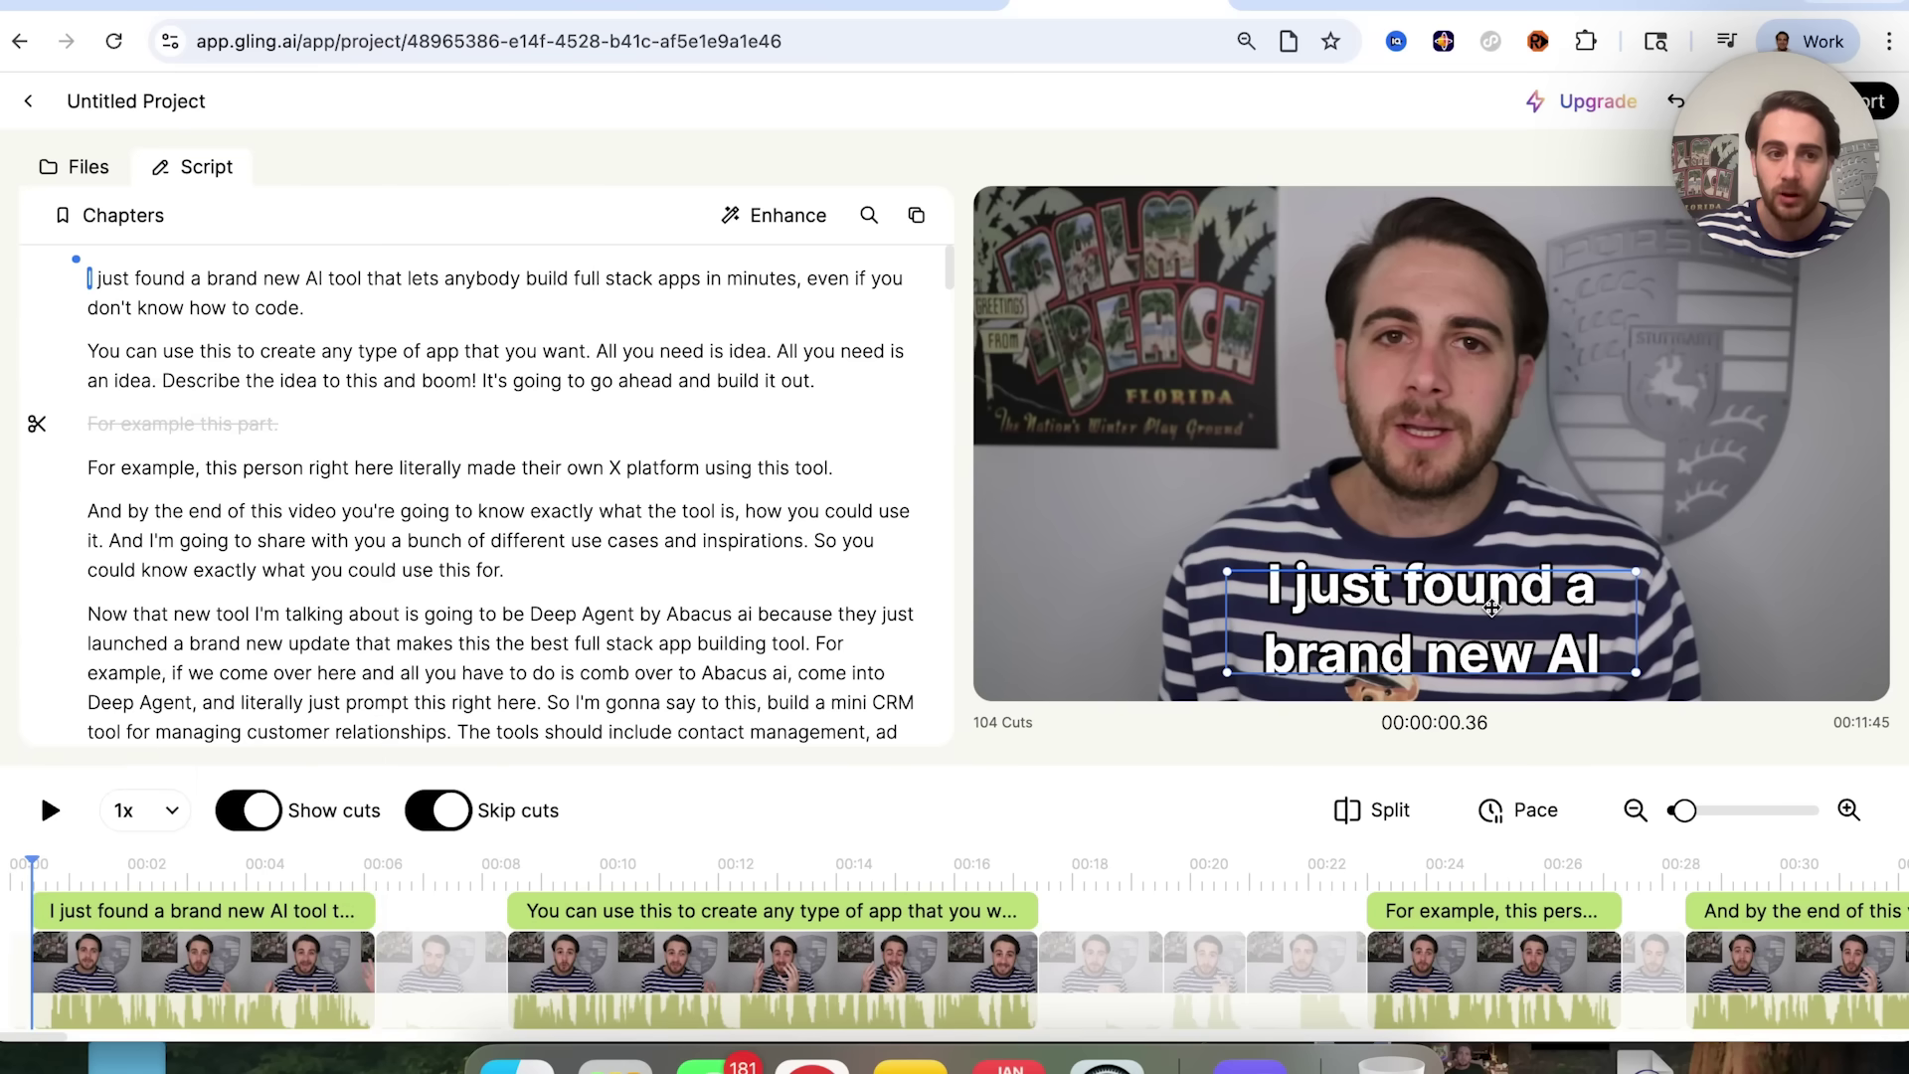
left_click(1491, 608)
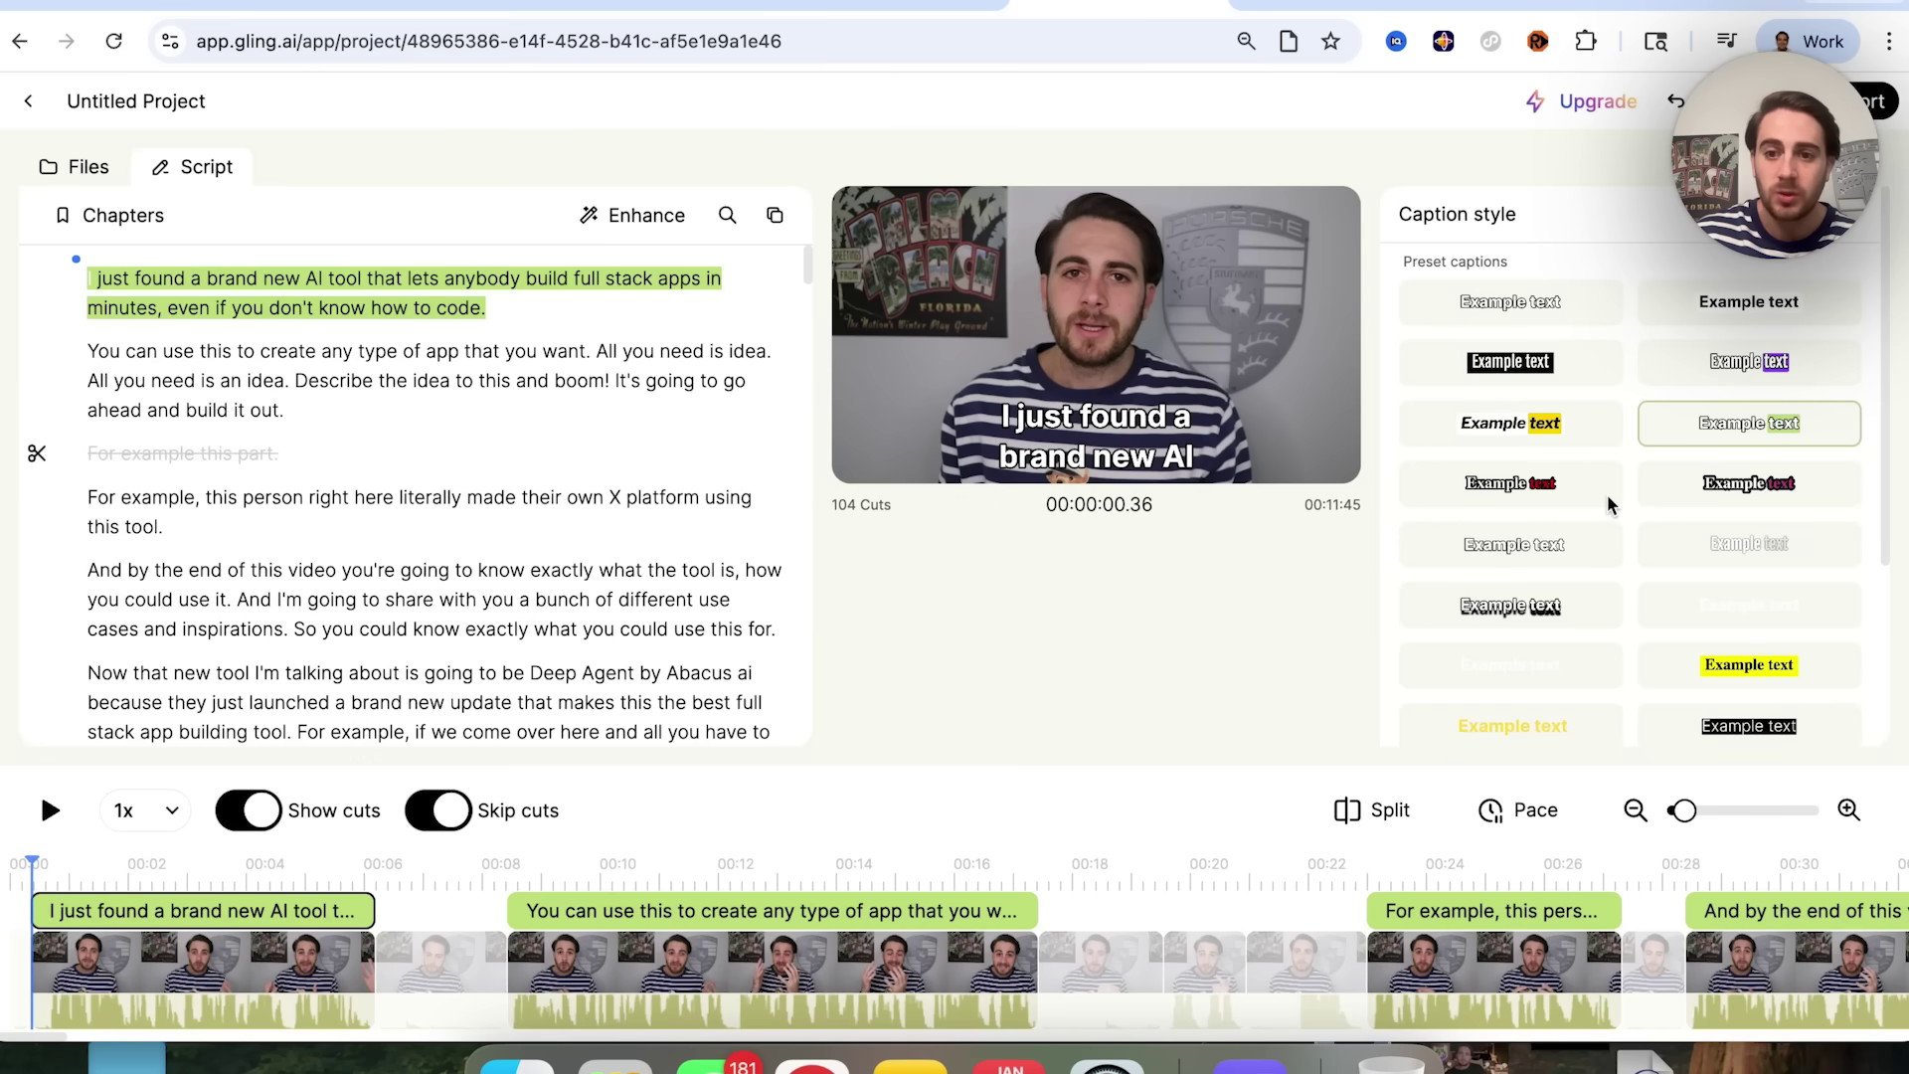
left_click(1084, 443)
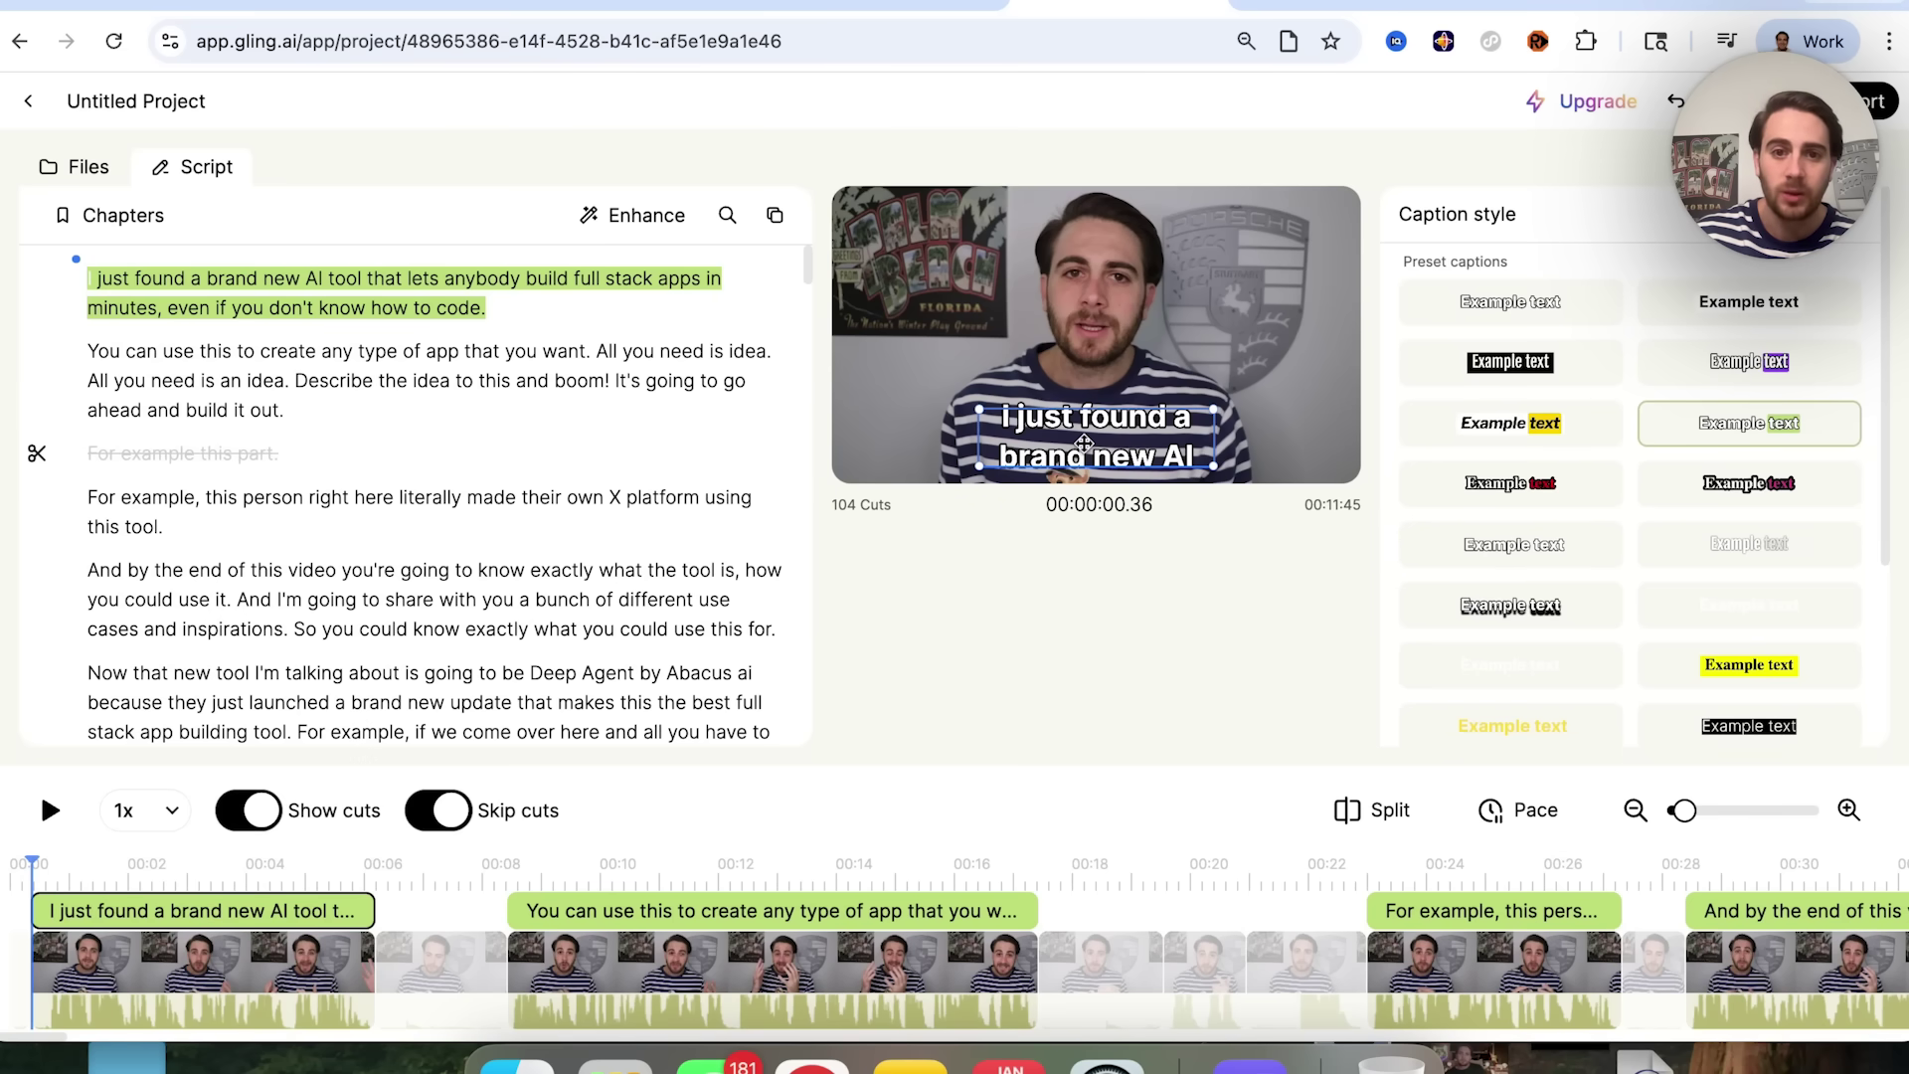
mouse_move(1083, 443)
left_mouse_down()
mouse_move(1010, 400)
mouse_move(1090, 434)
left_mouse_up()
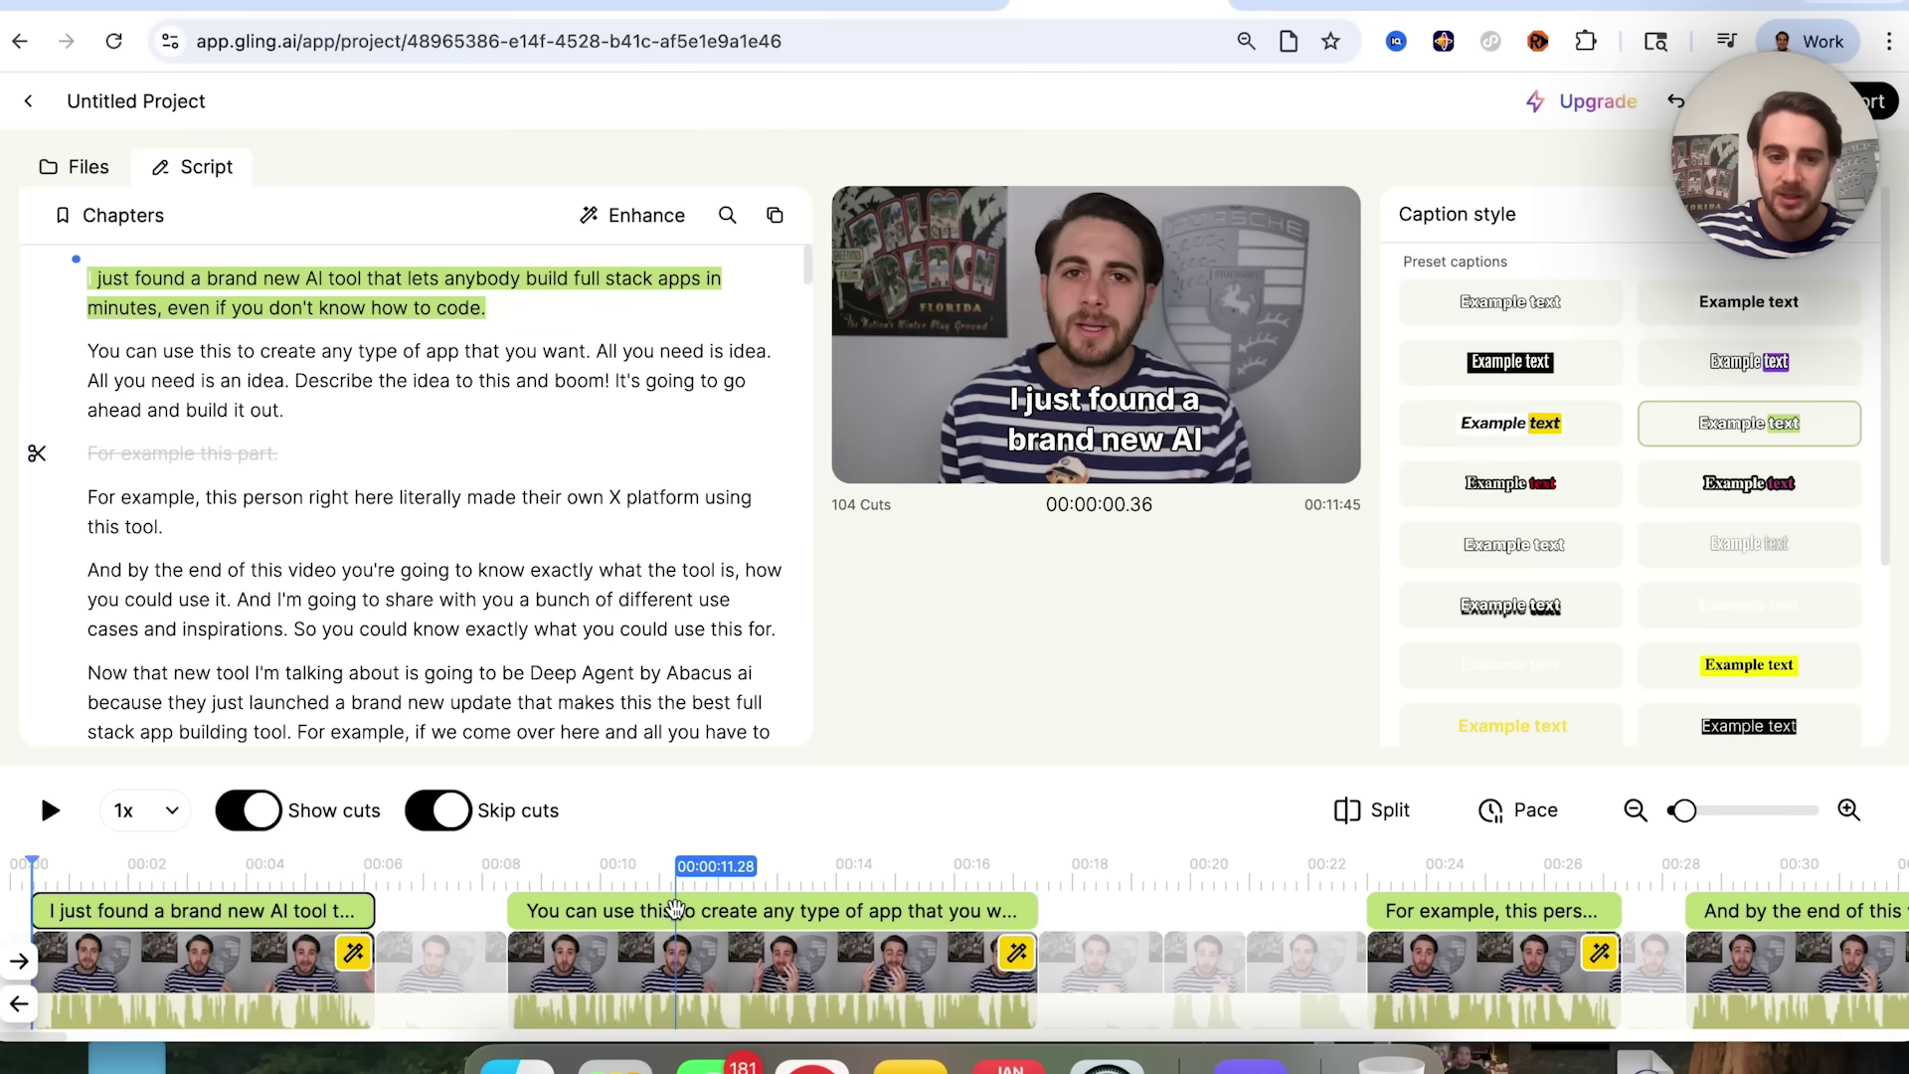
Step: Try the pace setting at Keep all pauses and at the maximum pause removal, without applying either
scroll(1432, 913, "right", 4)
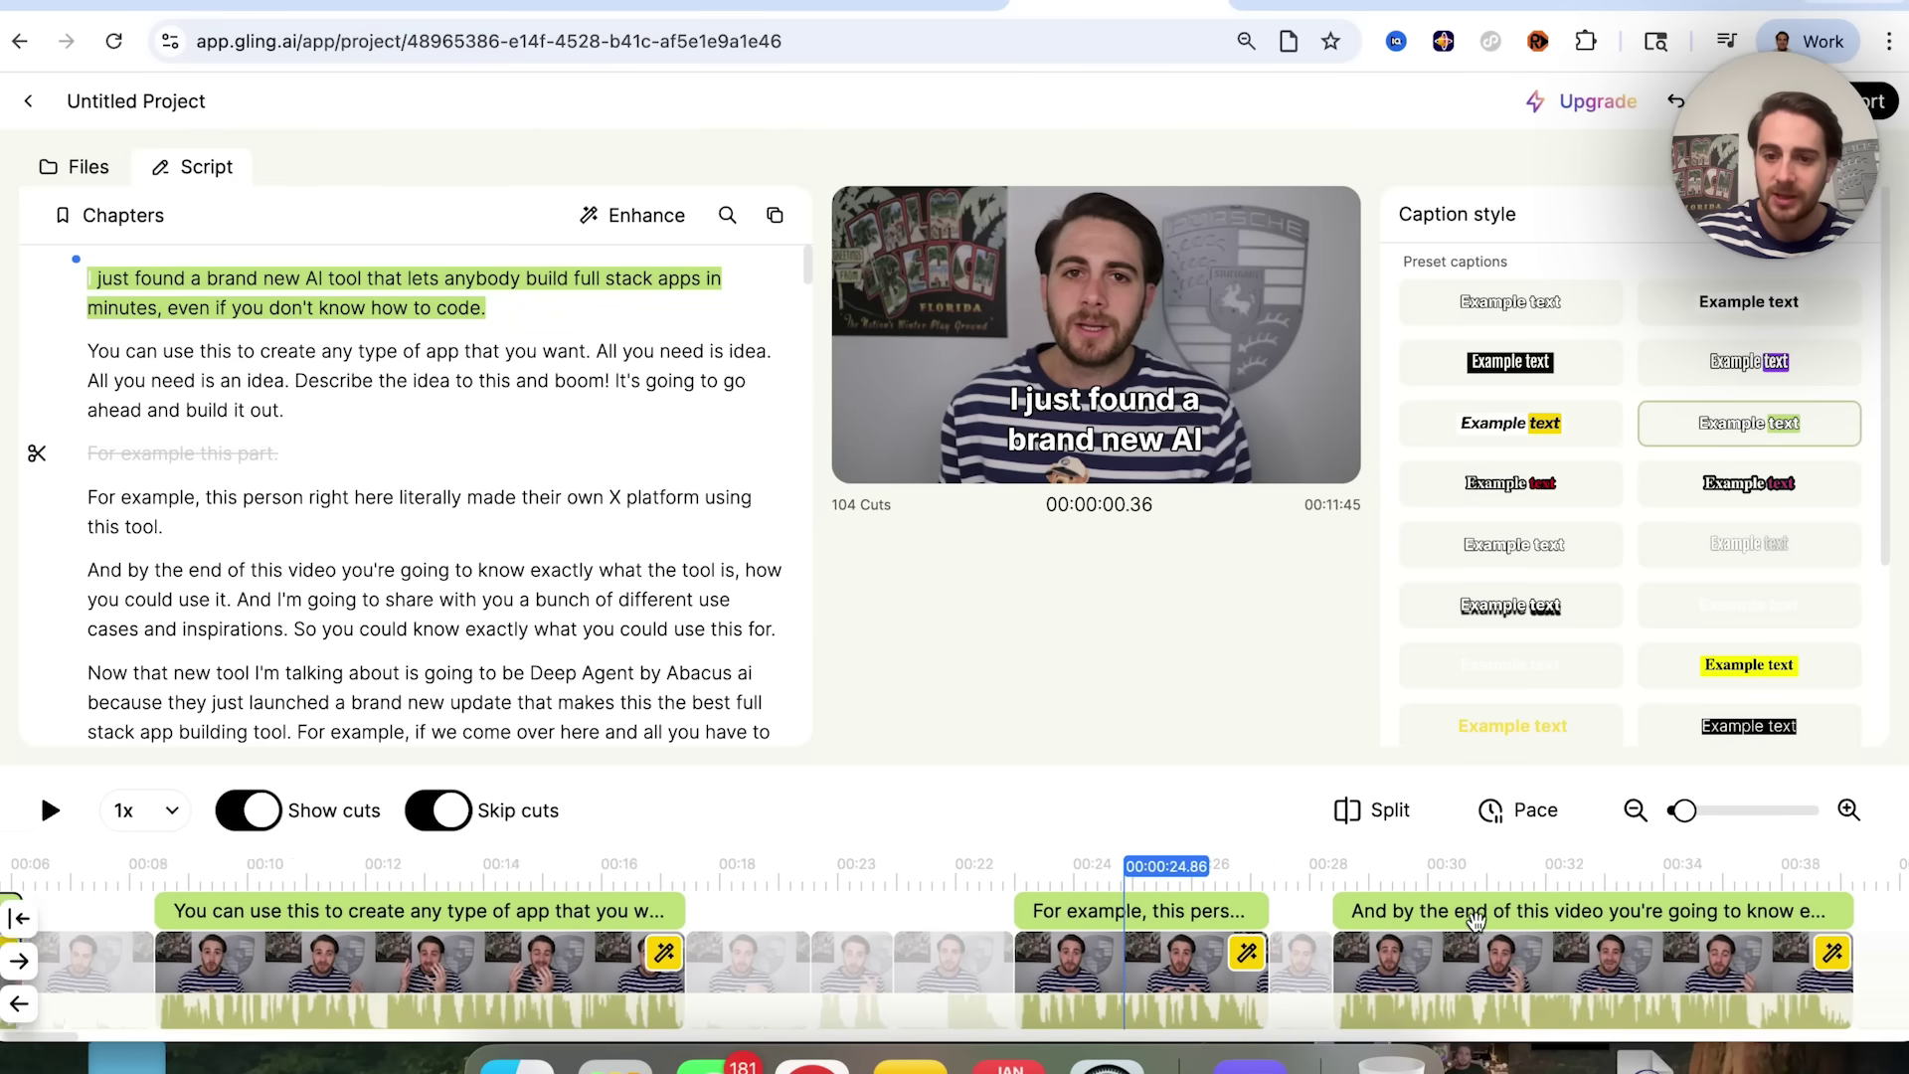
left_click(1536, 821)
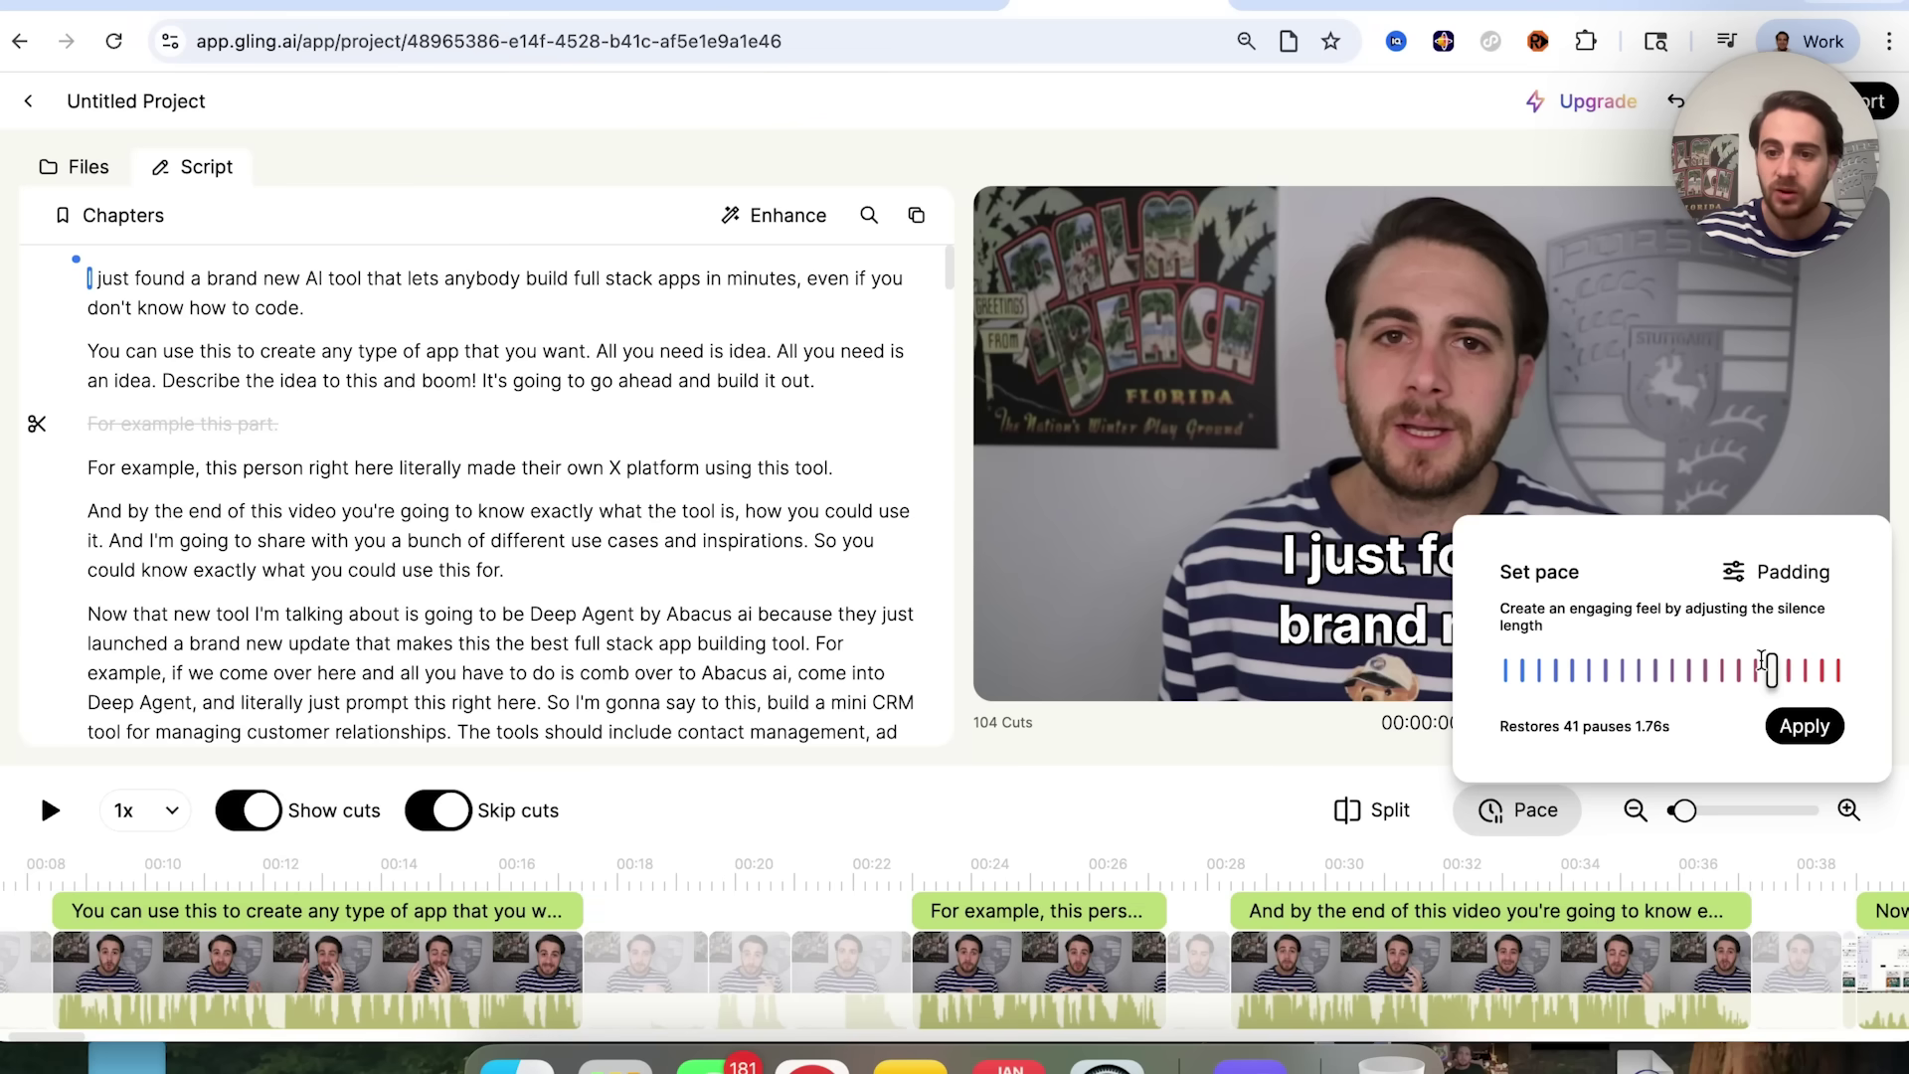
left_click_drag(1762, 661, 1508, 679)
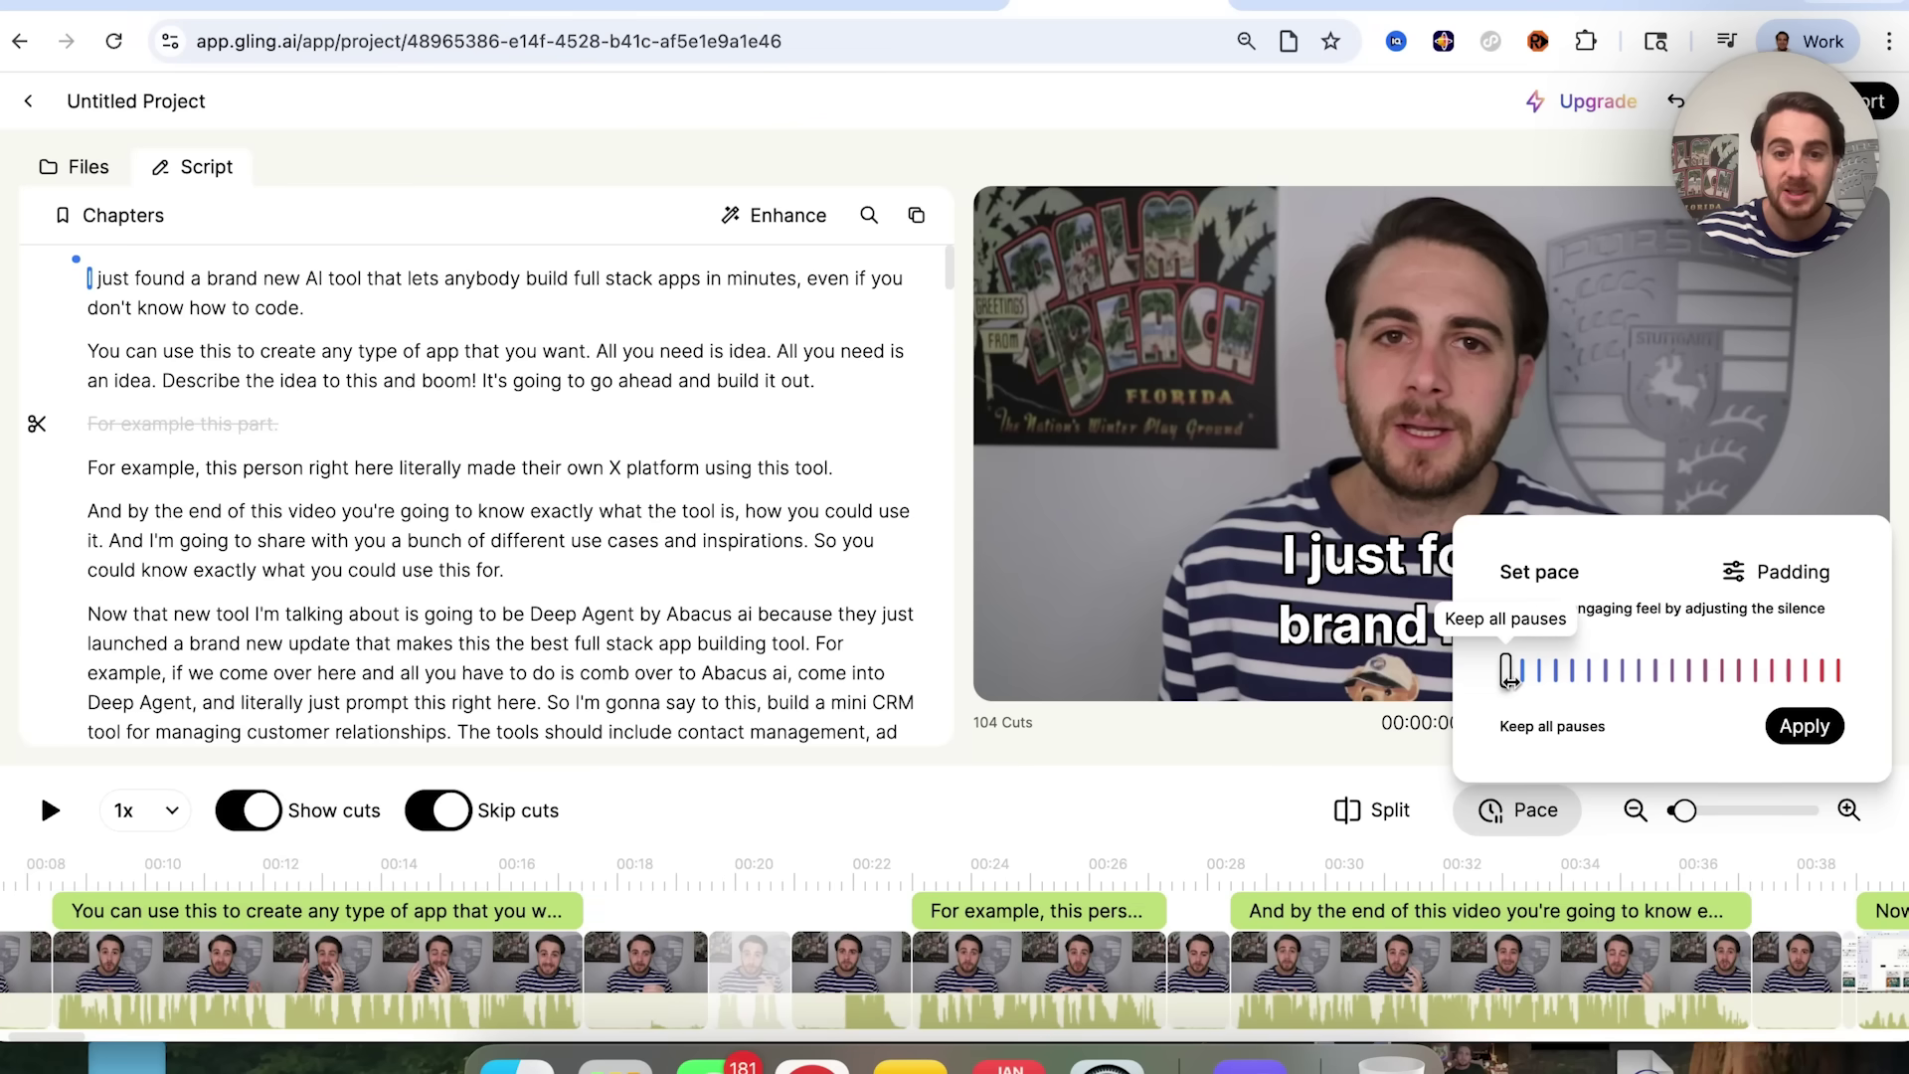
left_click_drag(1507, 679, 1840, 673)
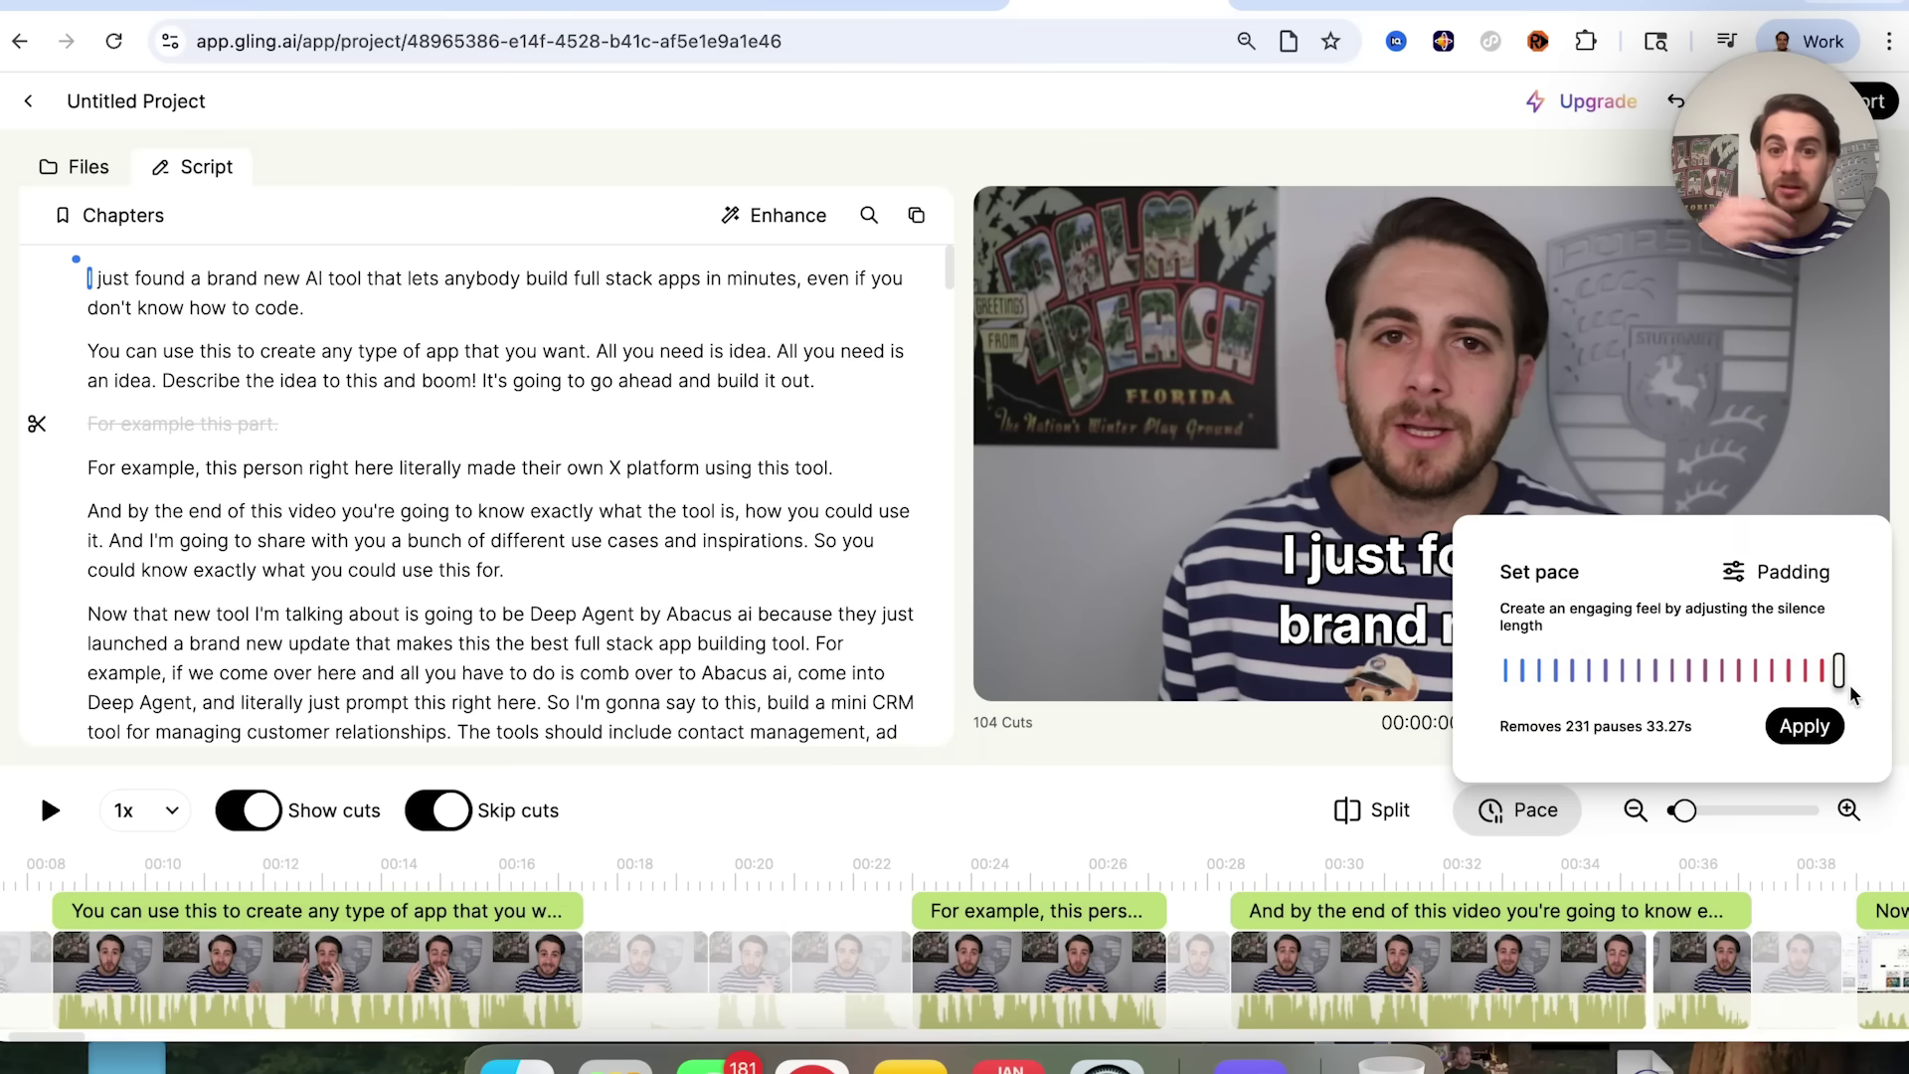
mouse_move(1750, 682)
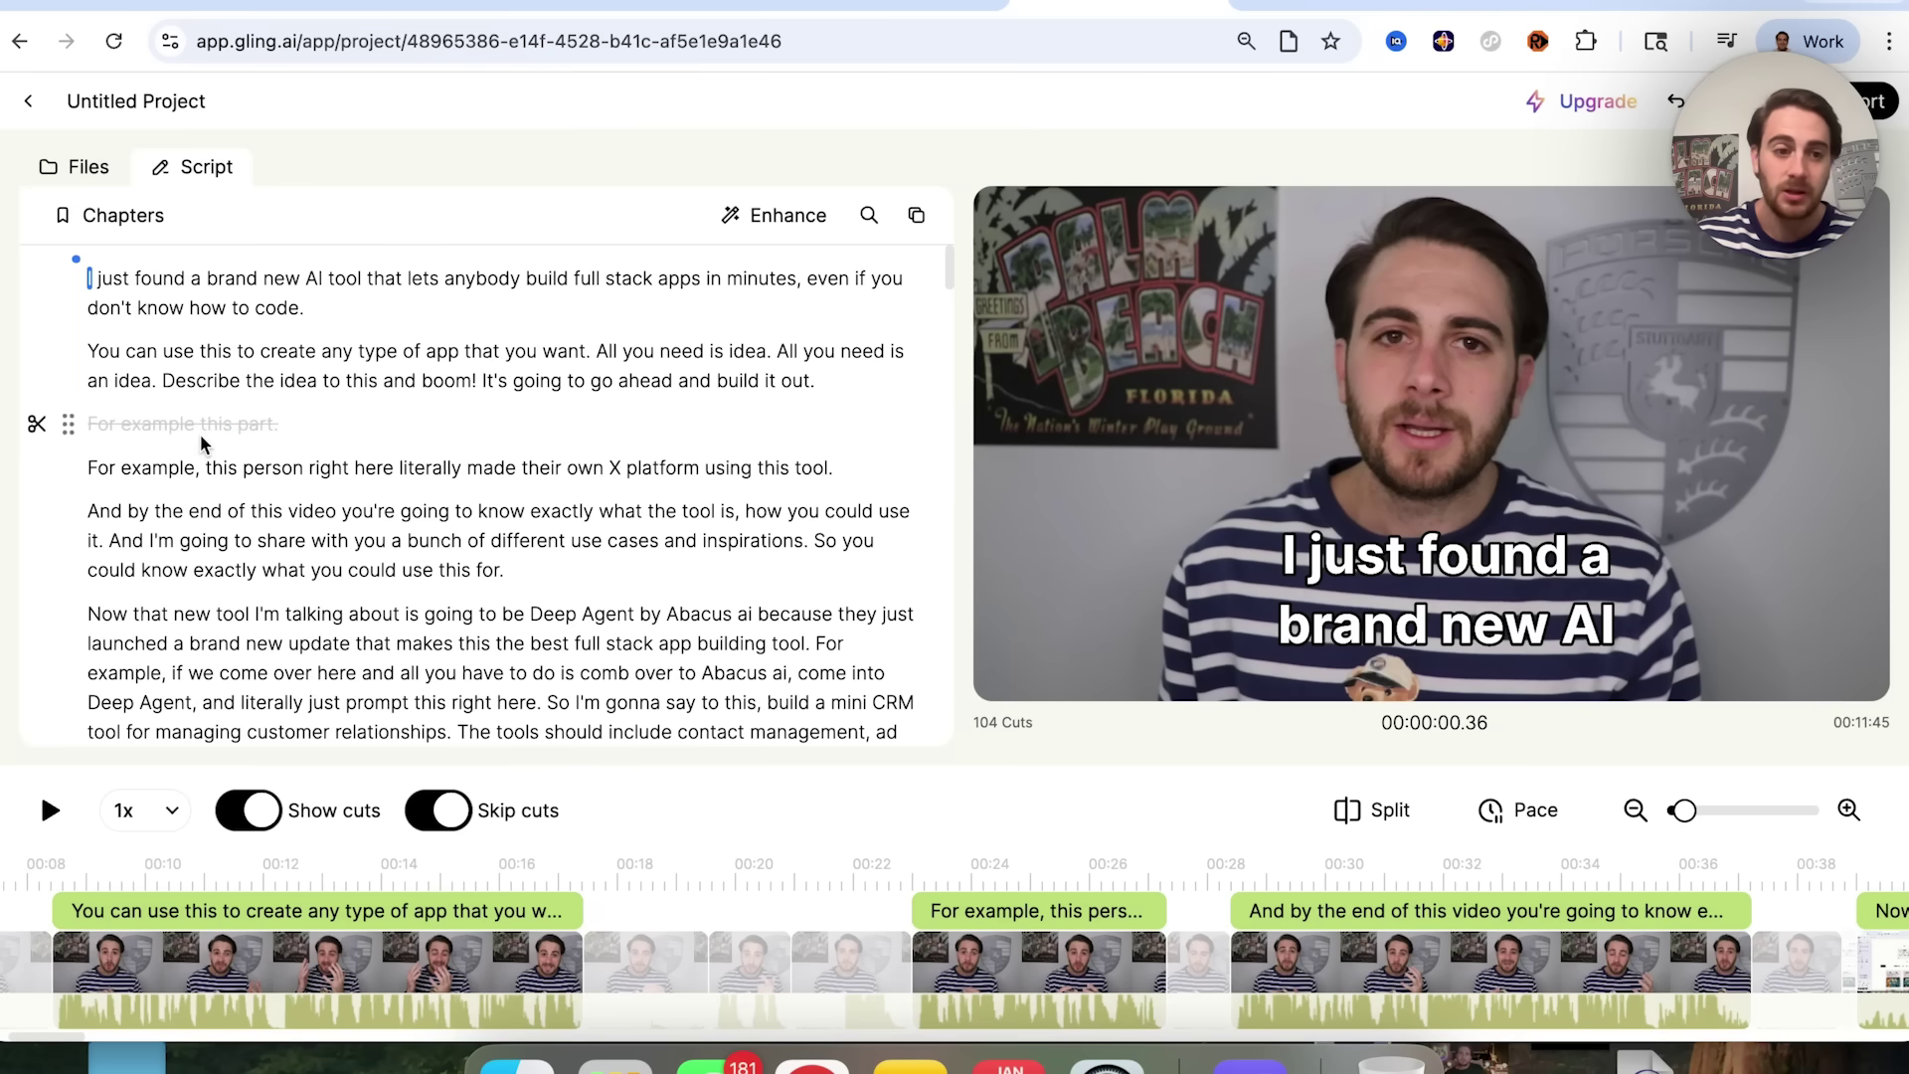
Step: Switch Auto captions off and back on in the enhancement settings, and turn on B-rolls
scroll(201, 443, "down", 15)
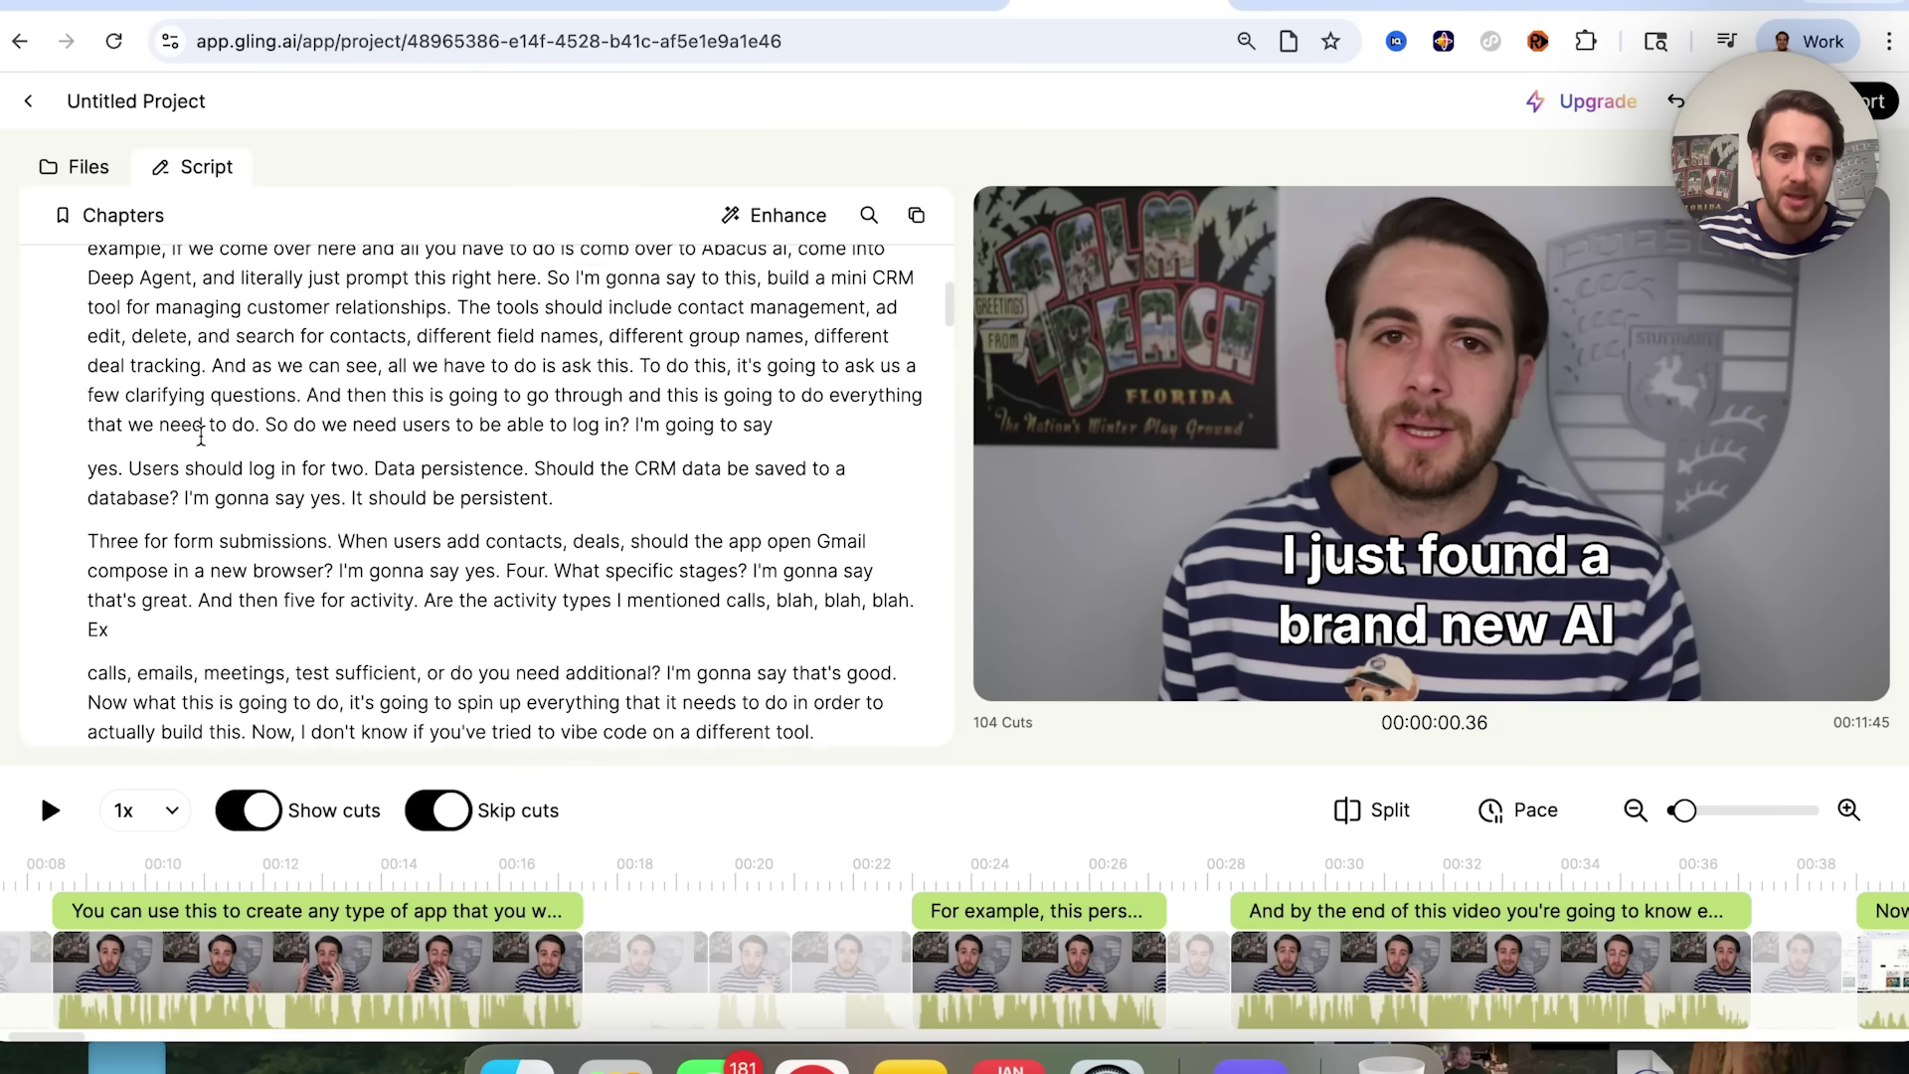
scroll(203, 438, "down", 2)
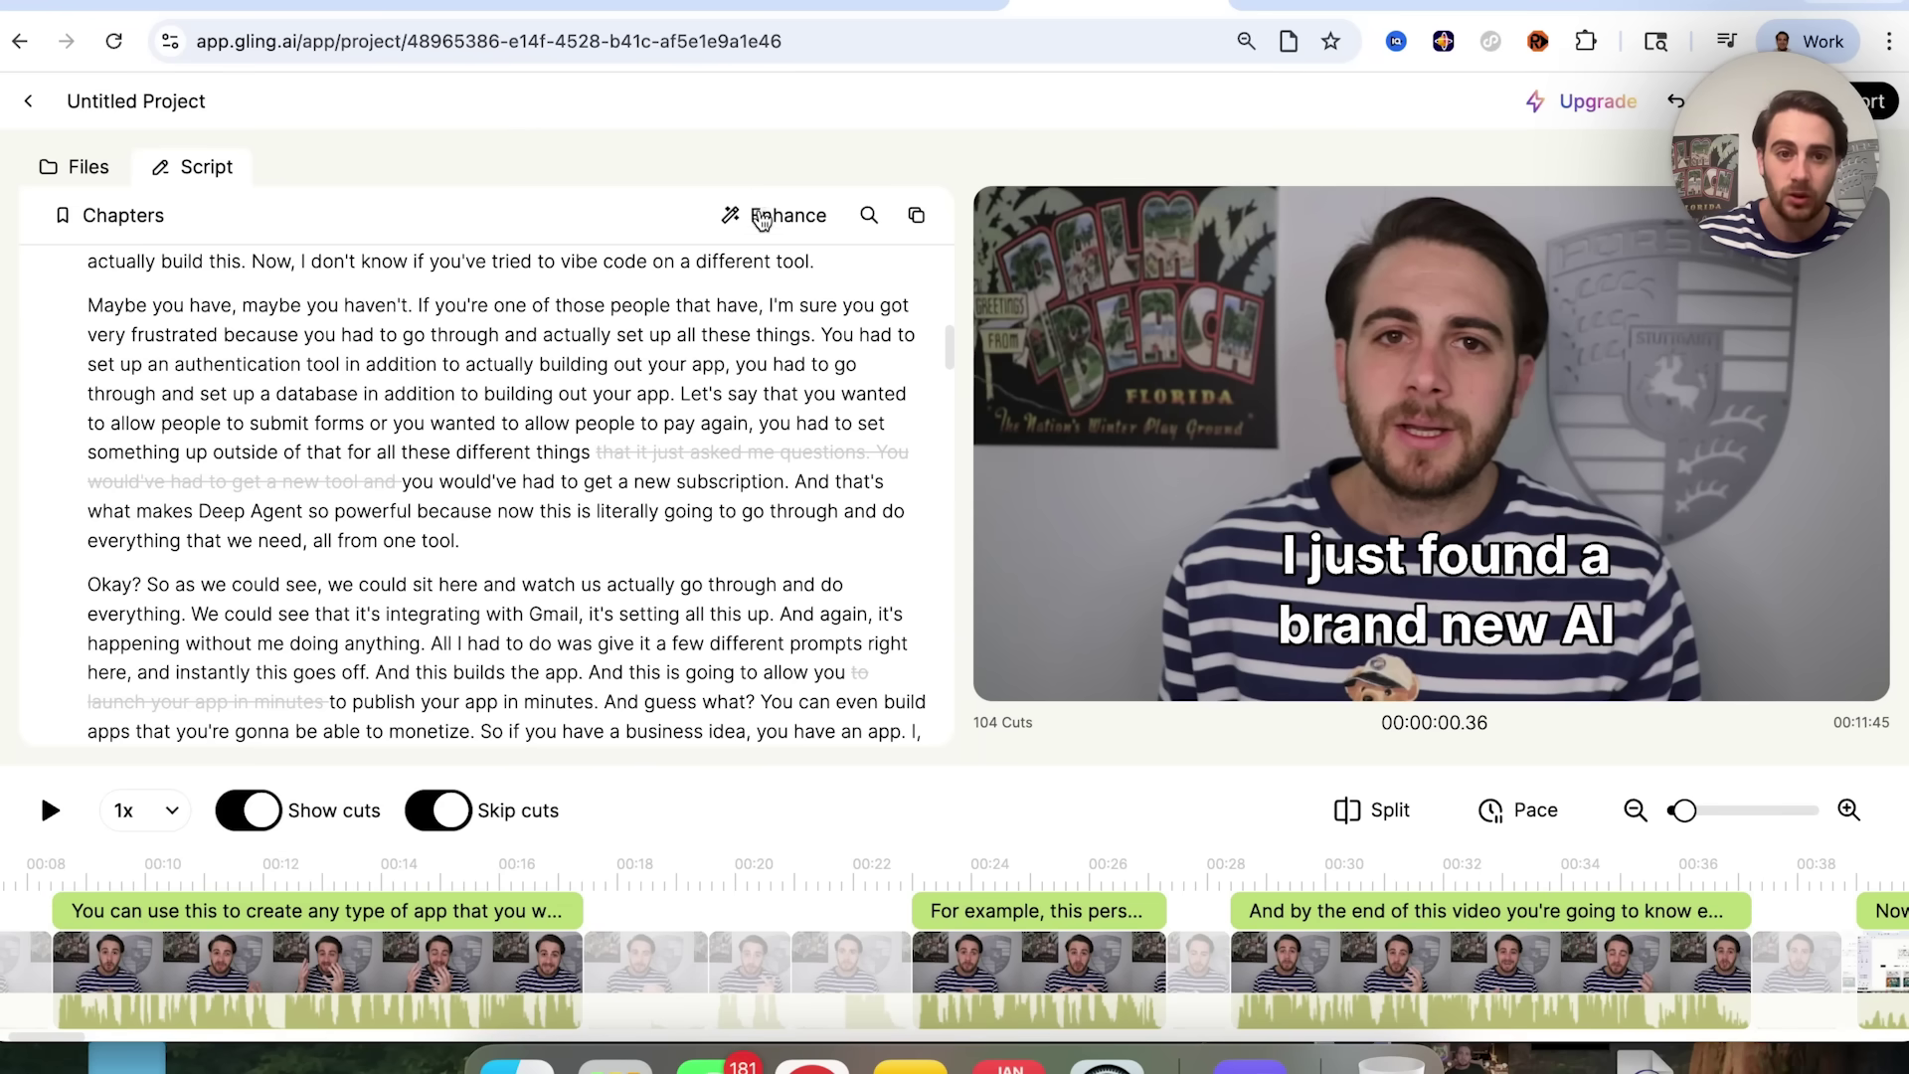
left_click(758, 212)
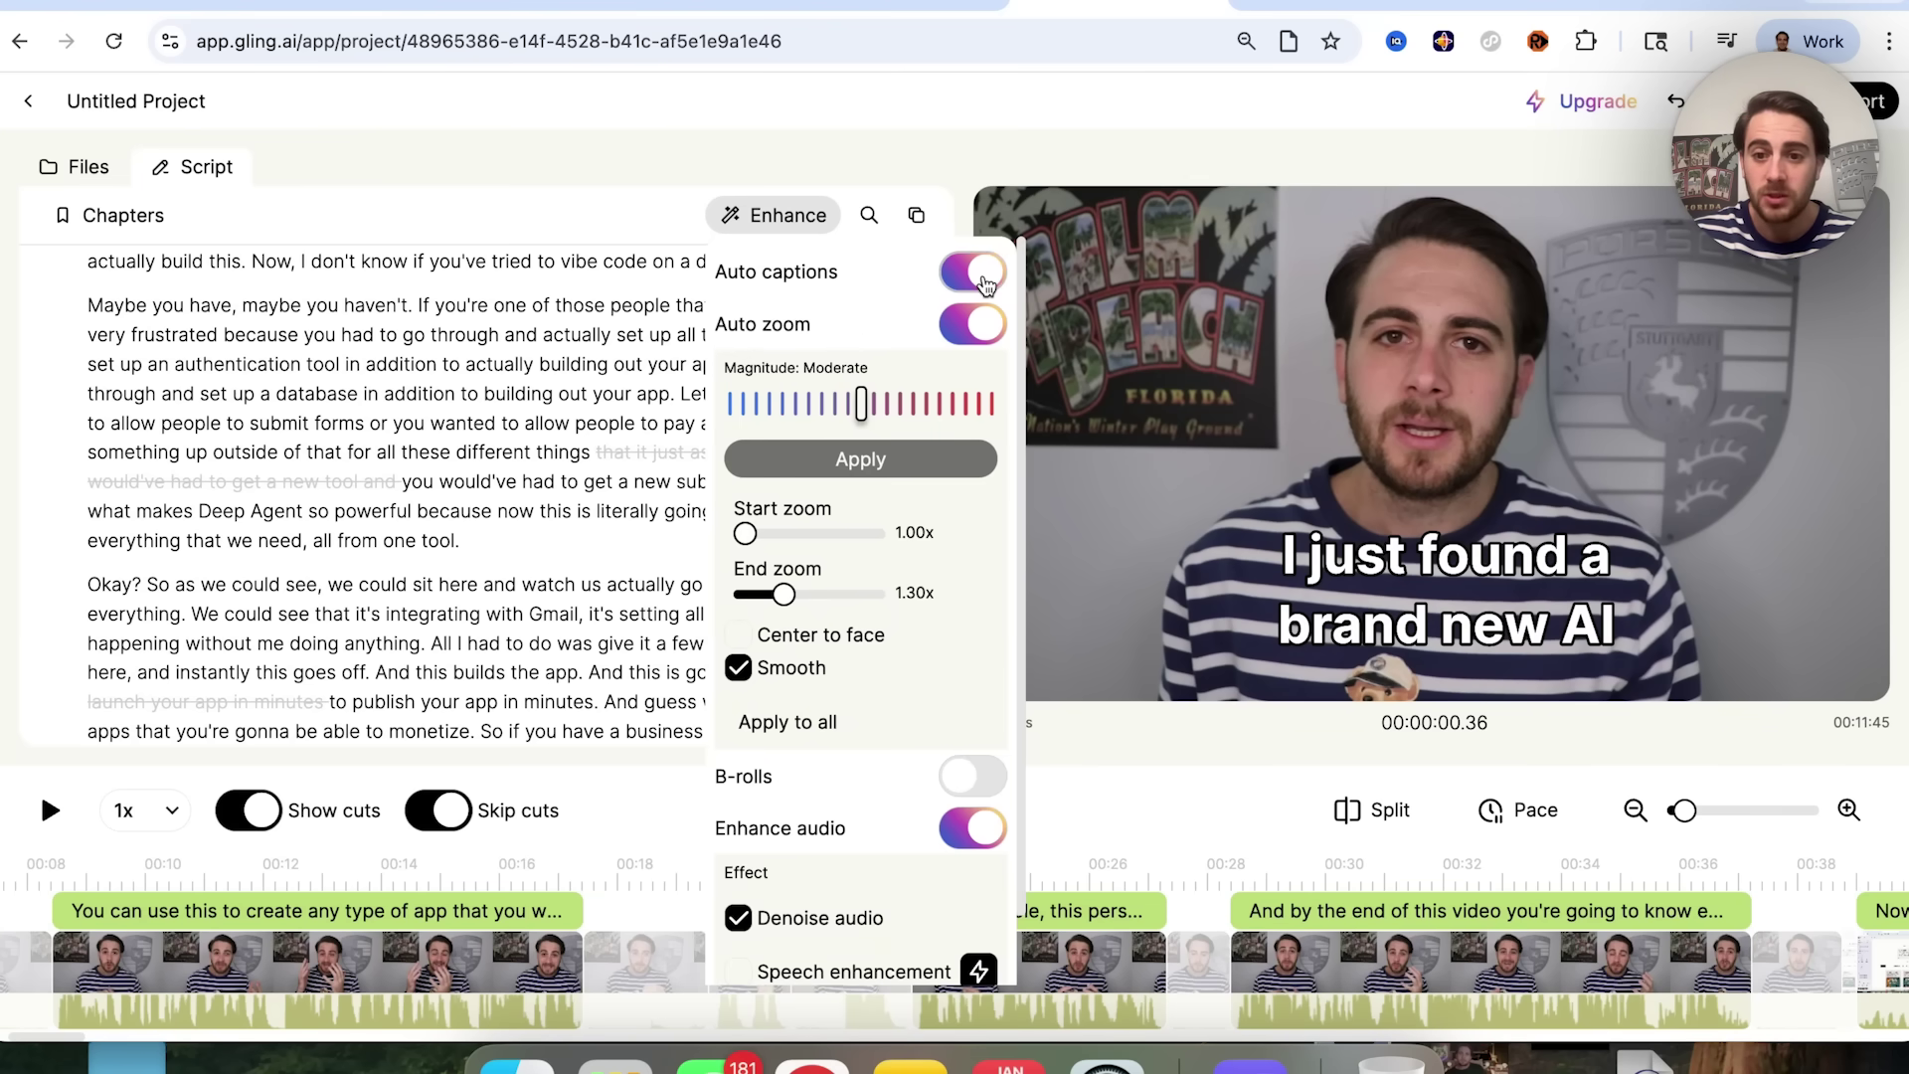
left_click(973, 272)
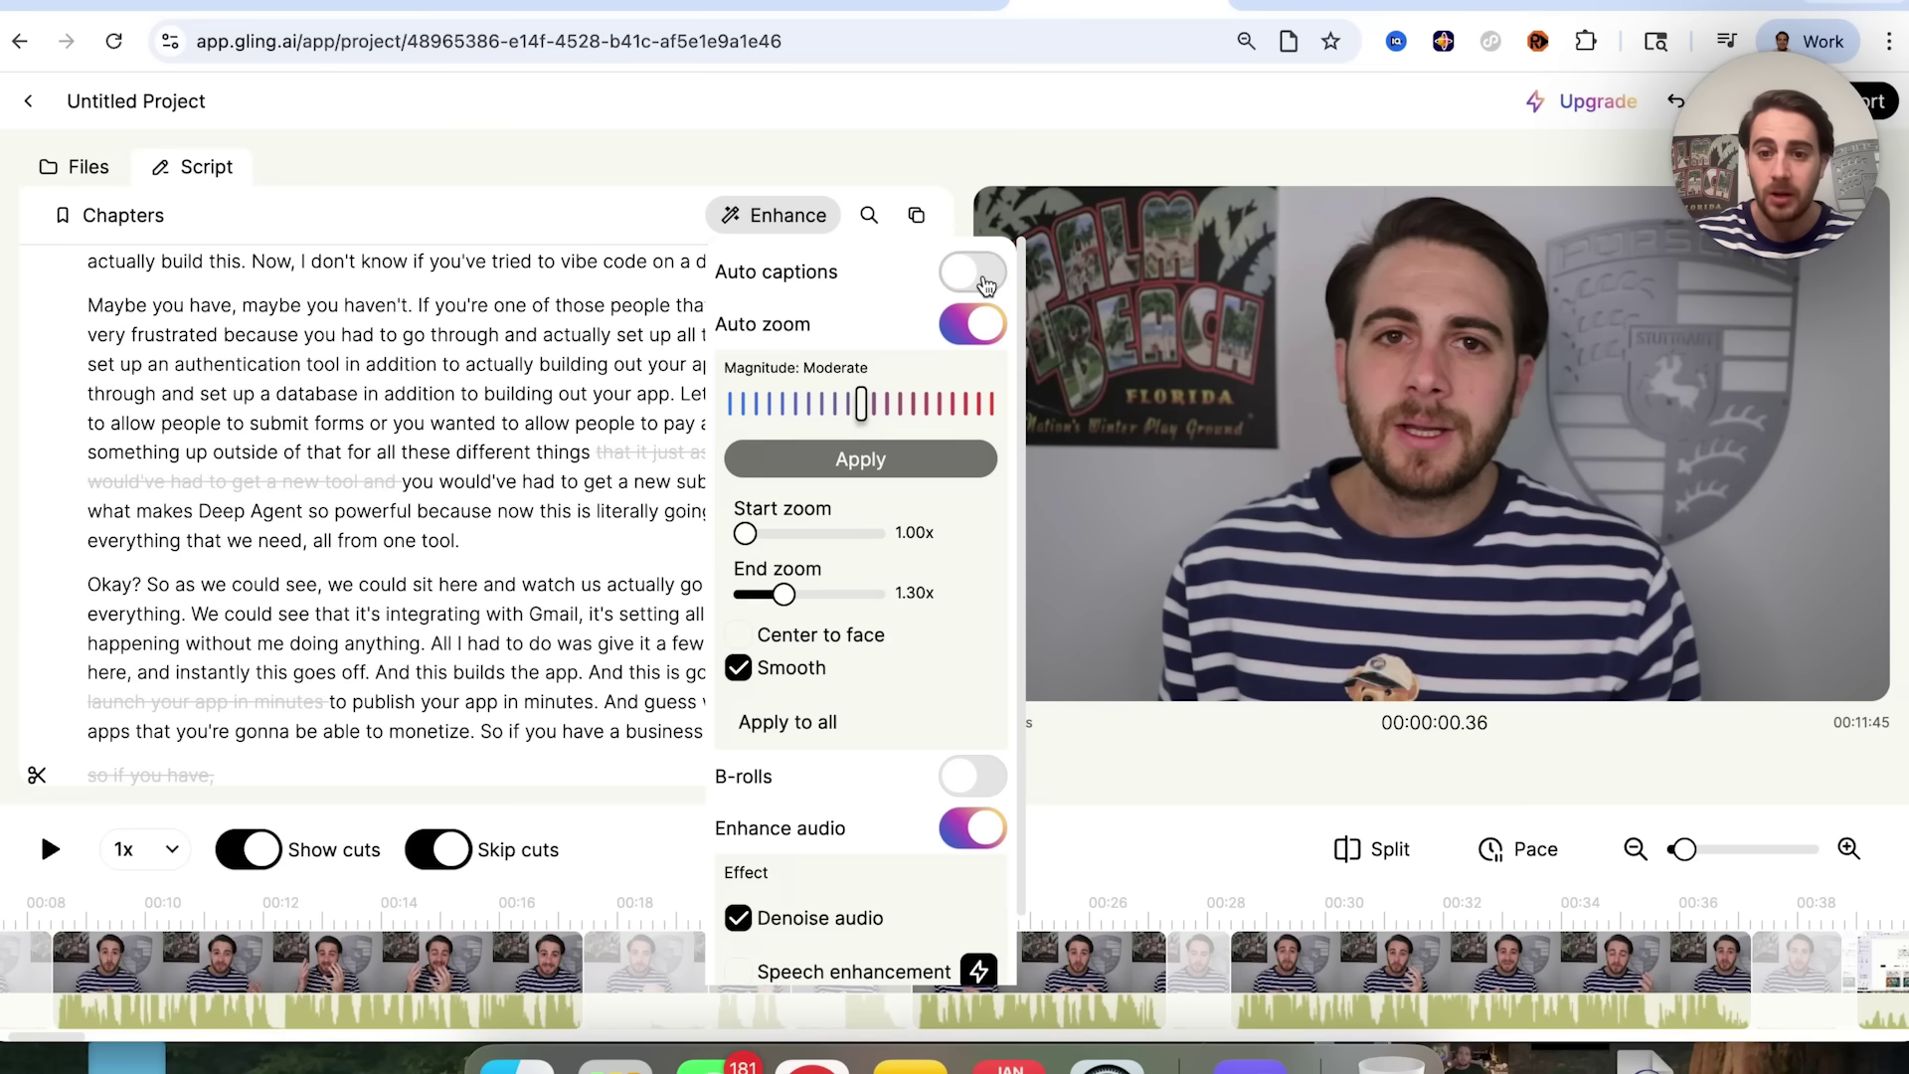
left_click(973, 273)
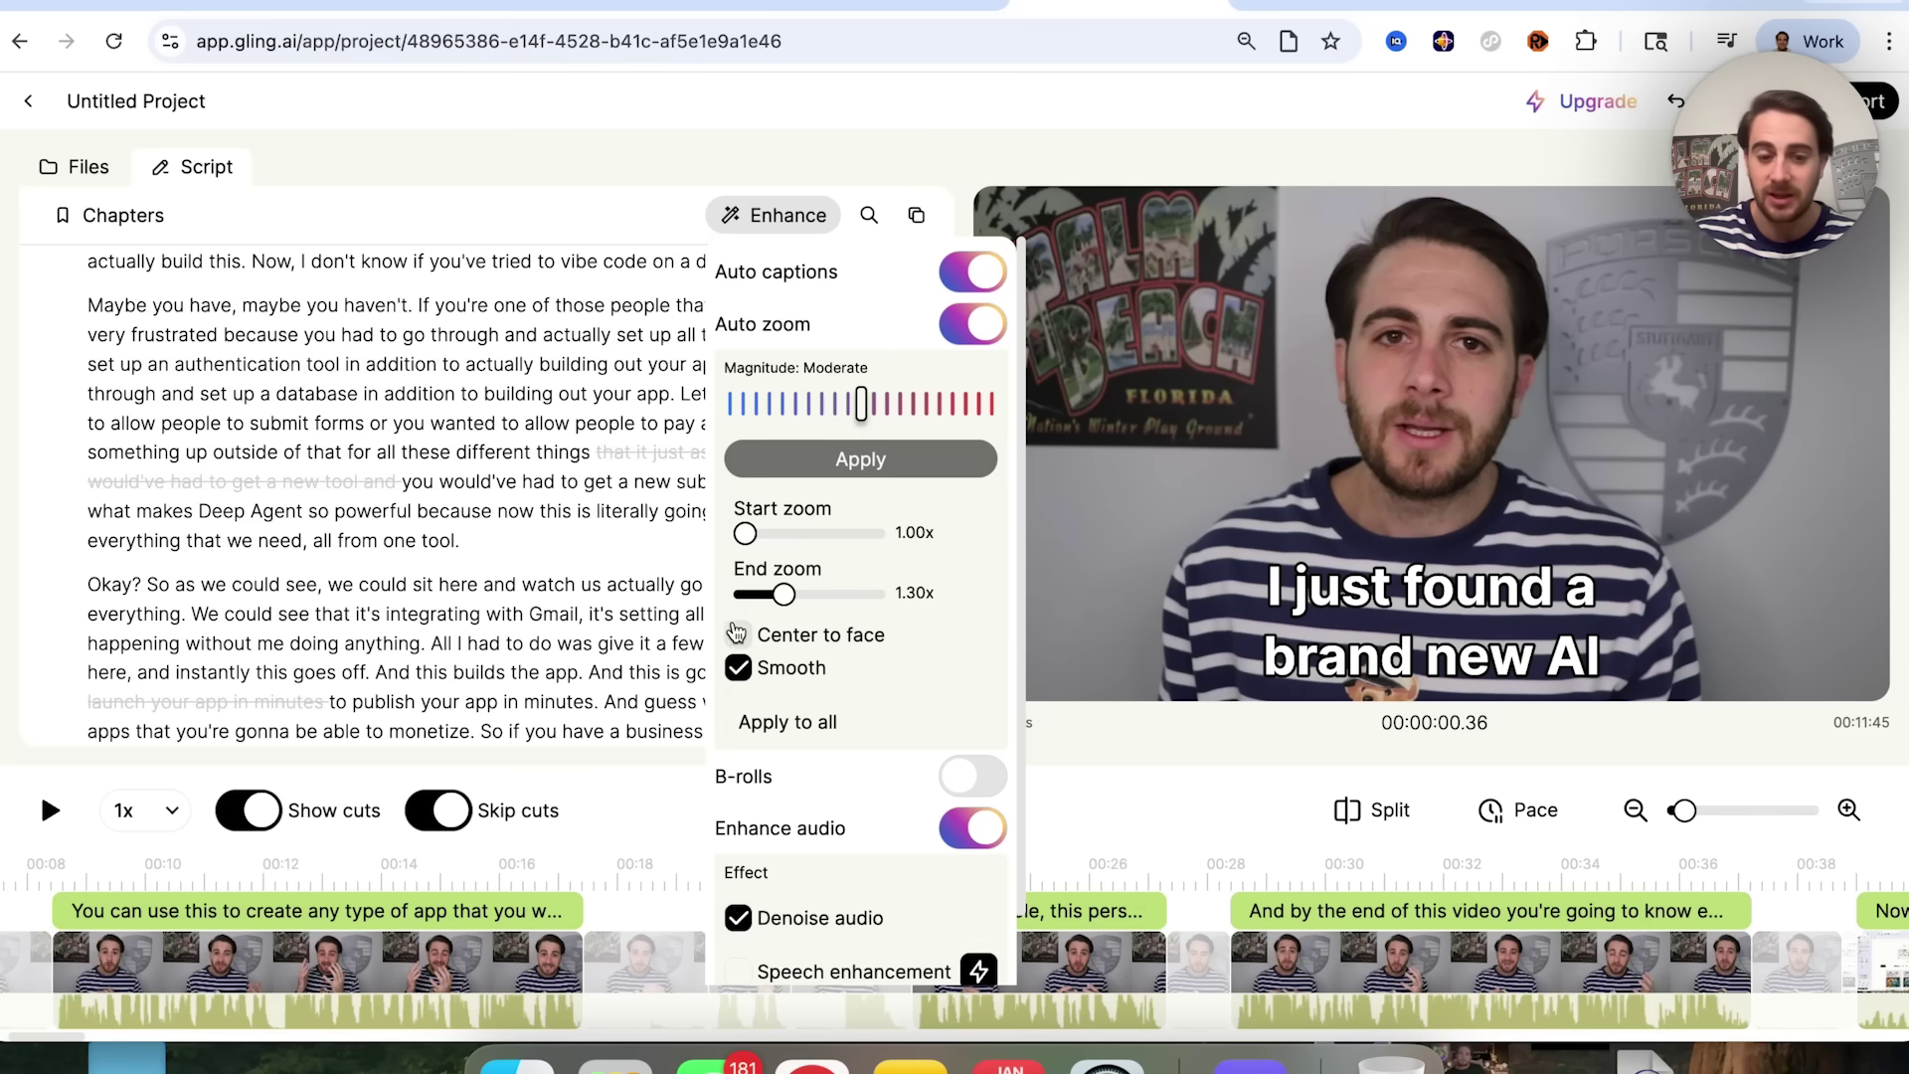
scroll(836, 641, "down", 2)
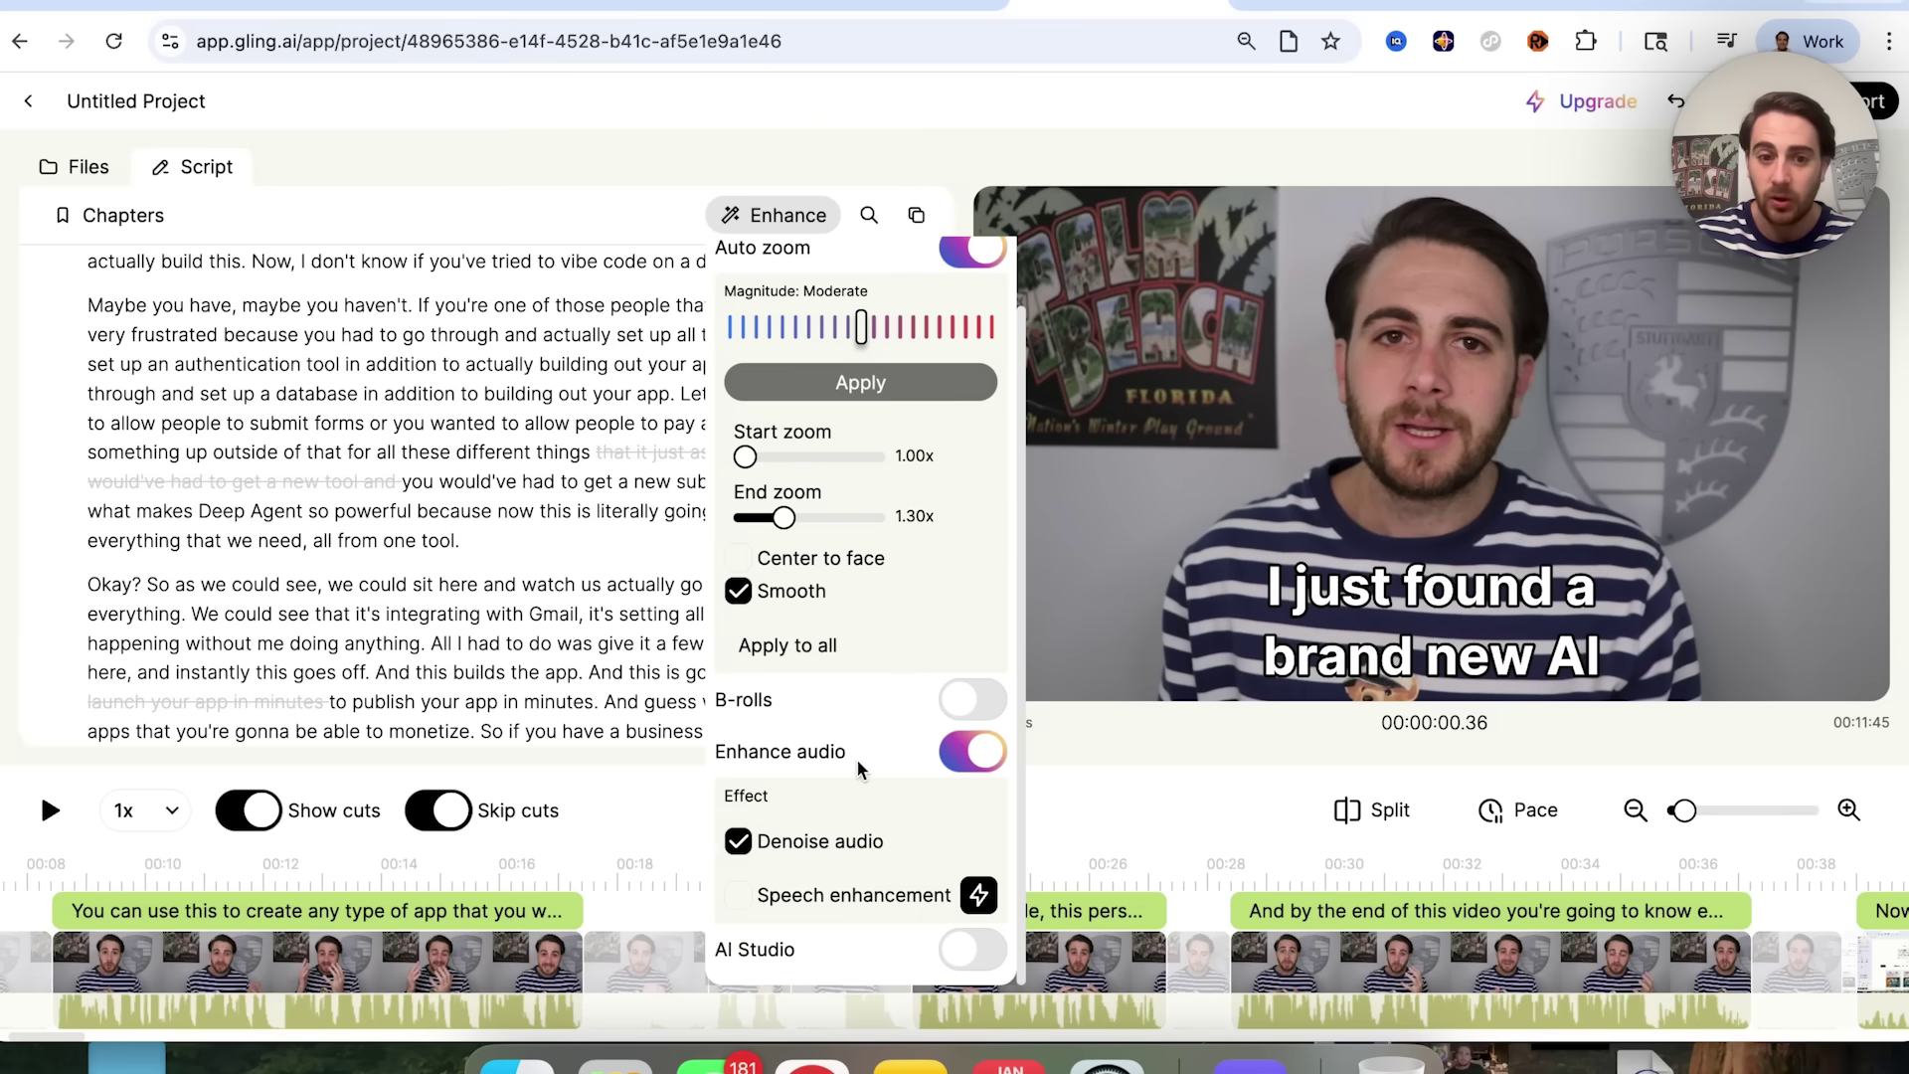
left_click(952, 703)
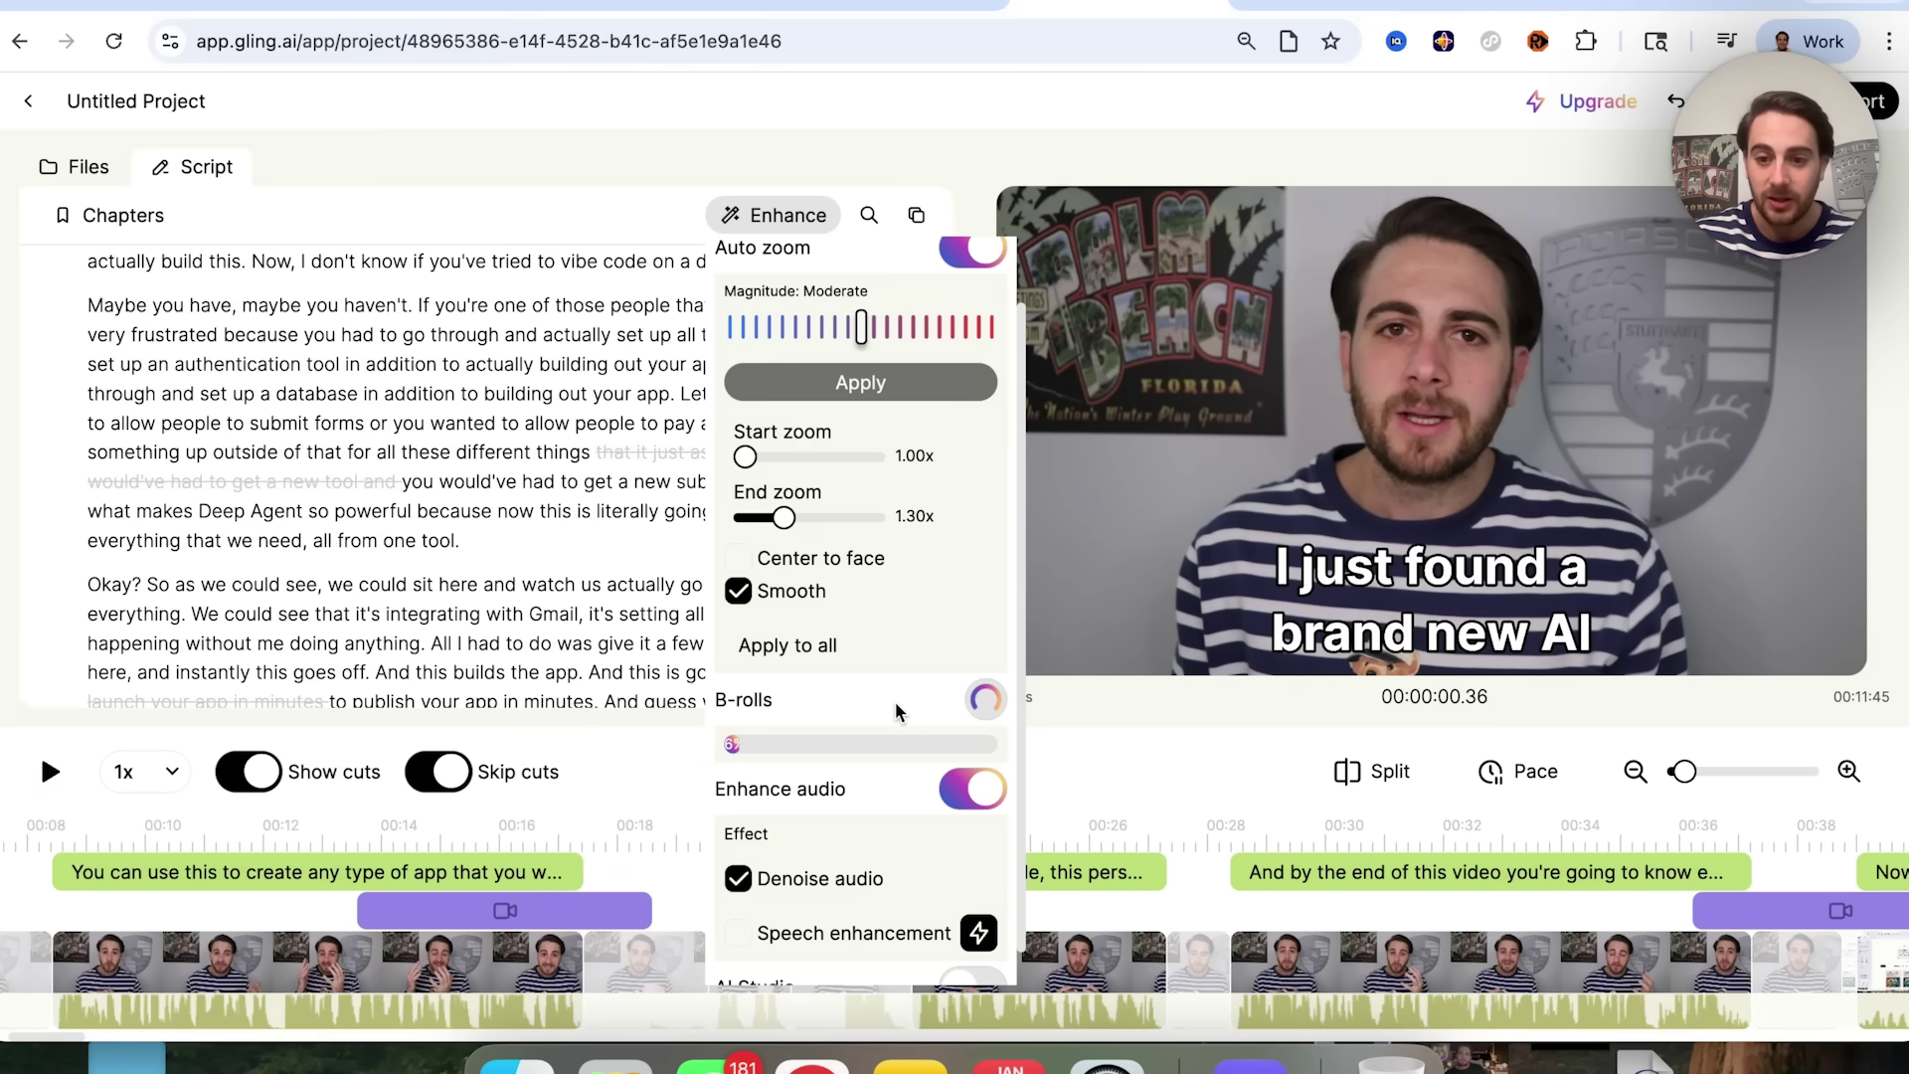
Step: Open the B-roll clip around 00:14 on the timeline and browse its stock video options for "person coding on computer coding"
left_click(487, 920)
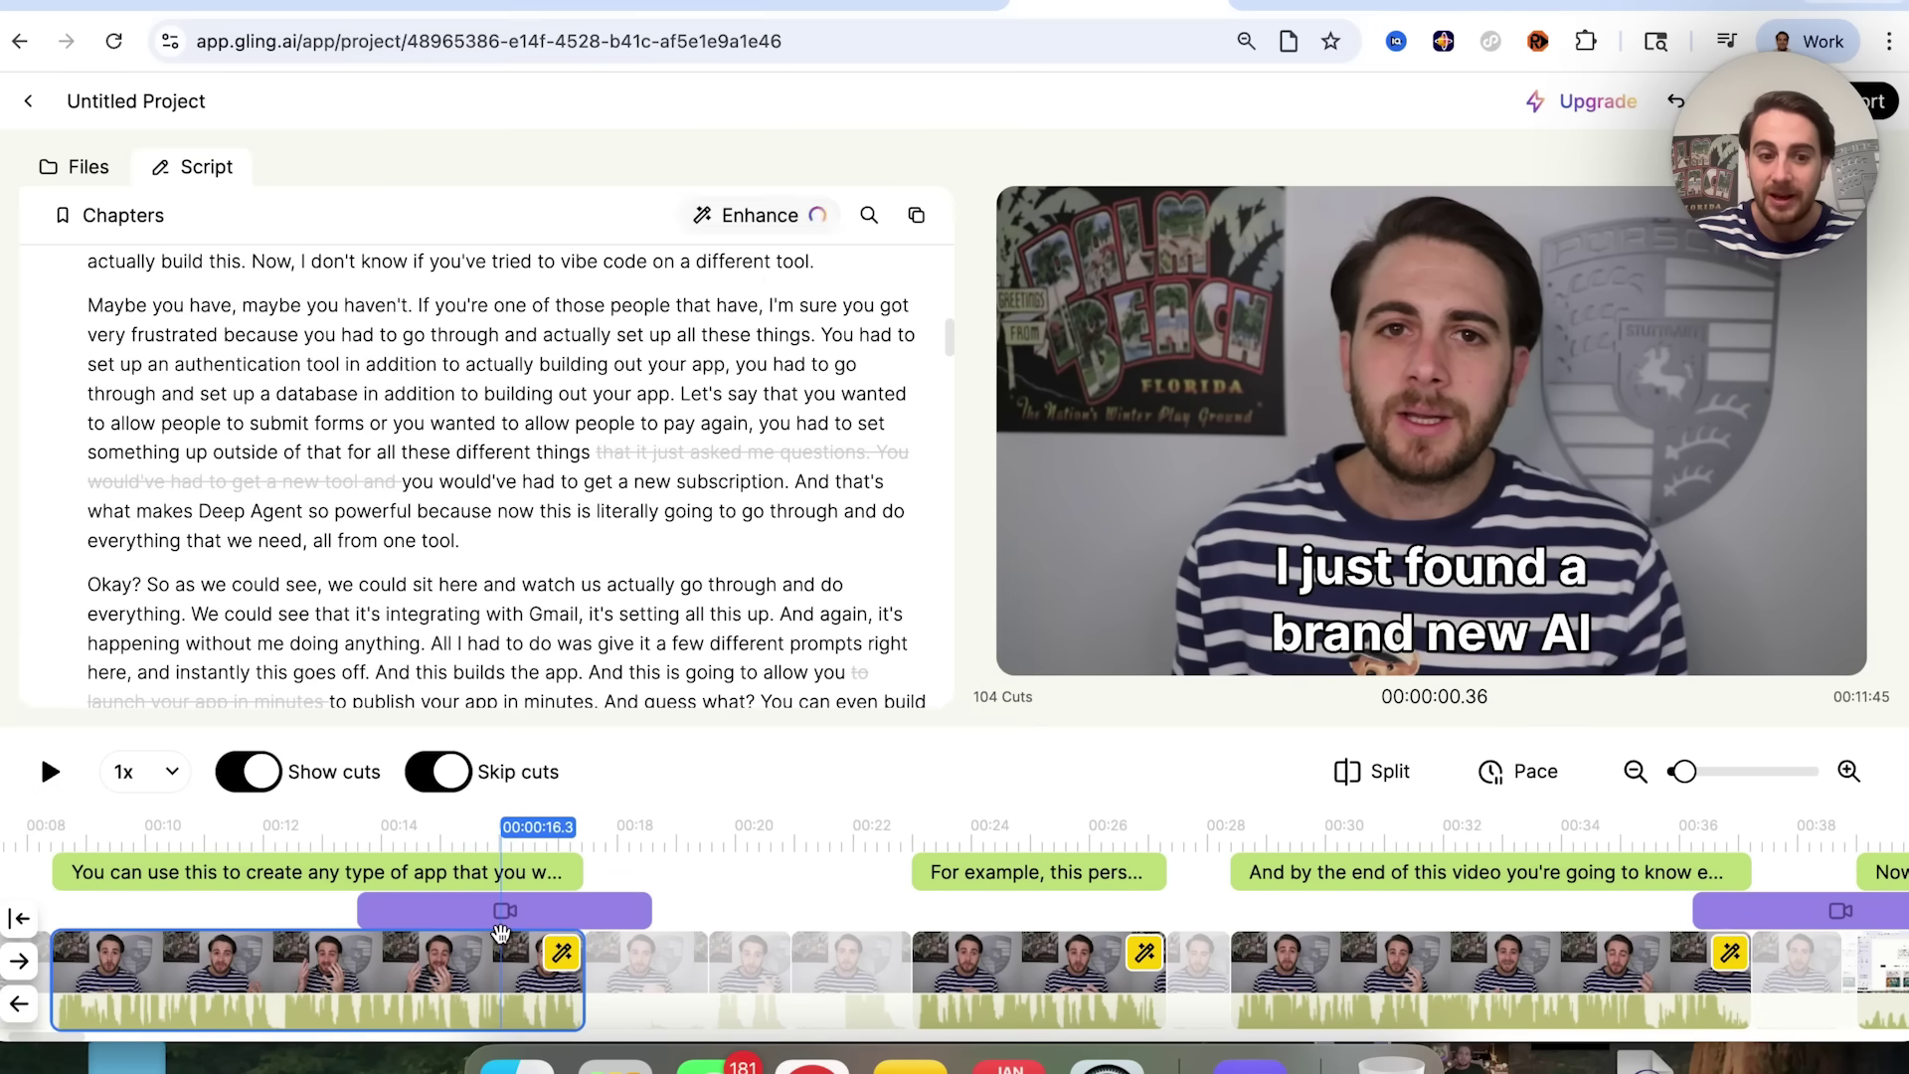
left_click(538, 908)
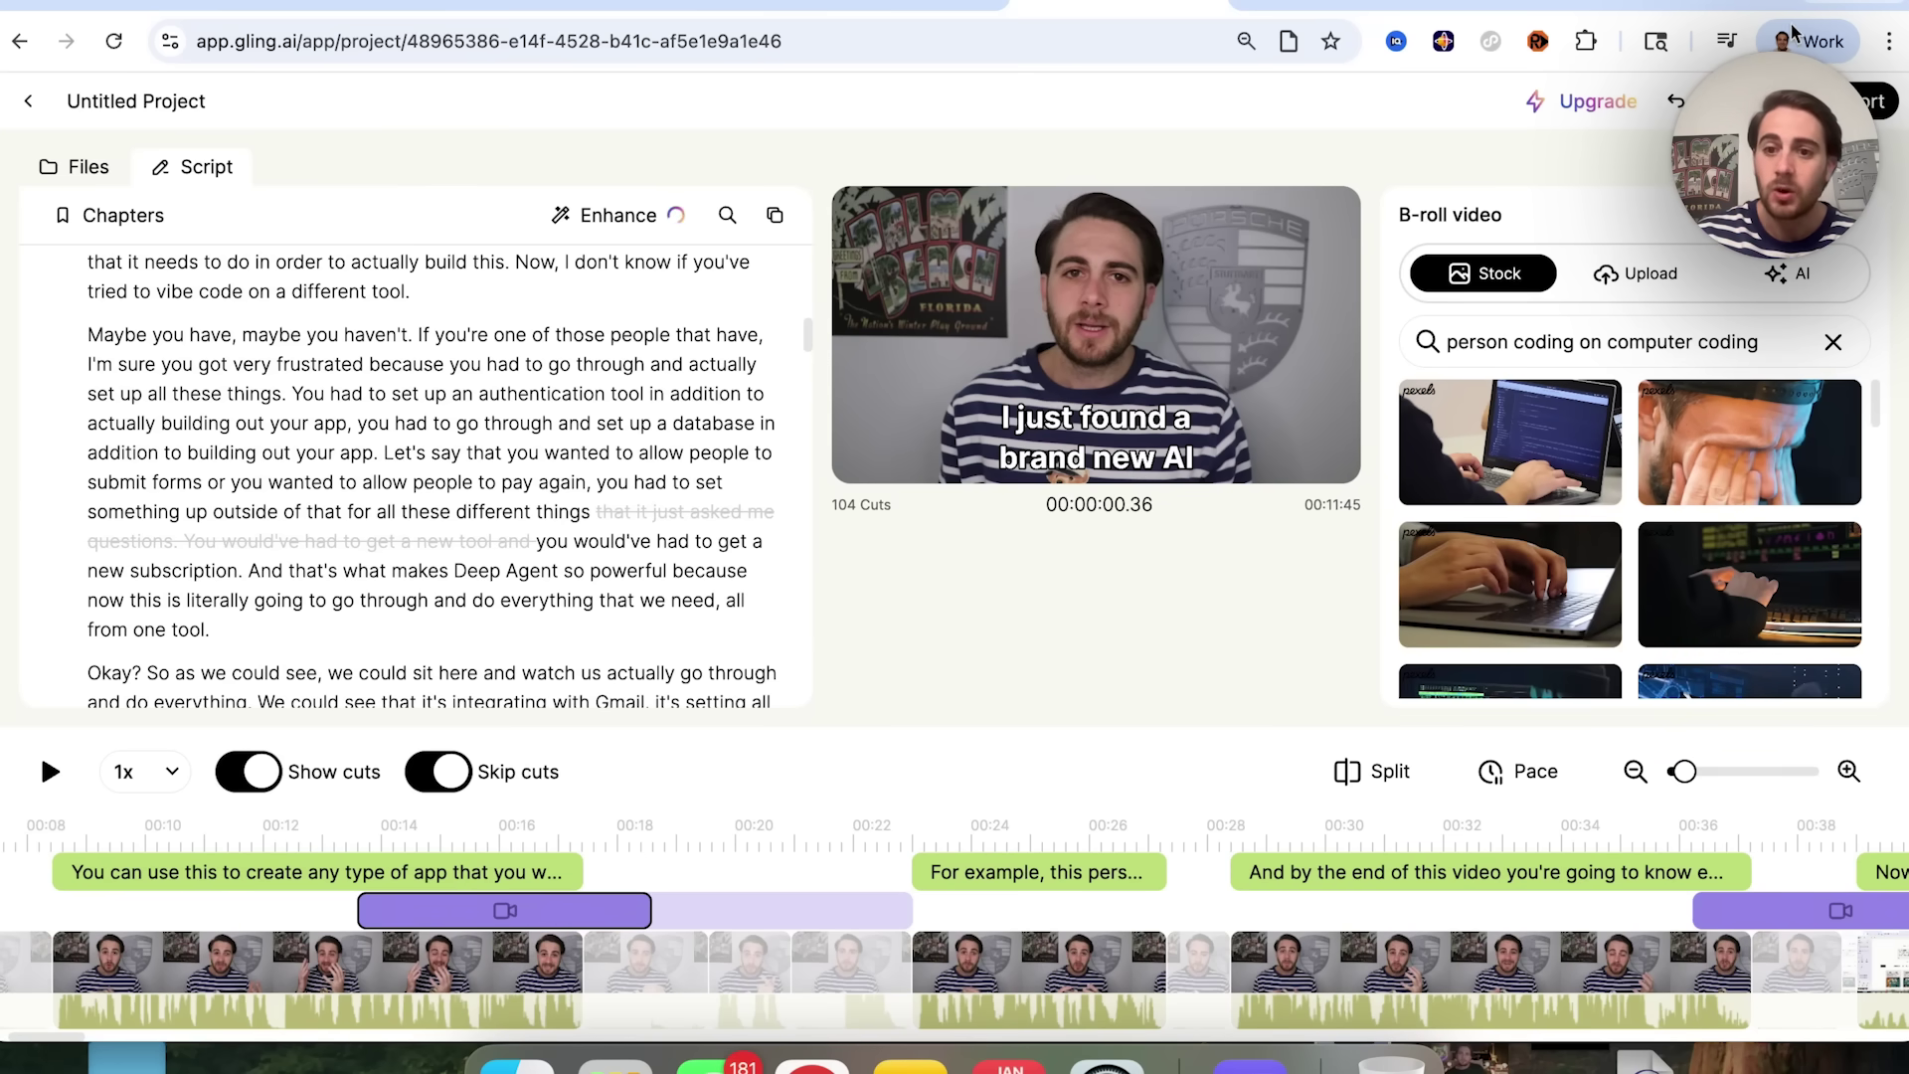
scroll(1510, 552, "down", 3)
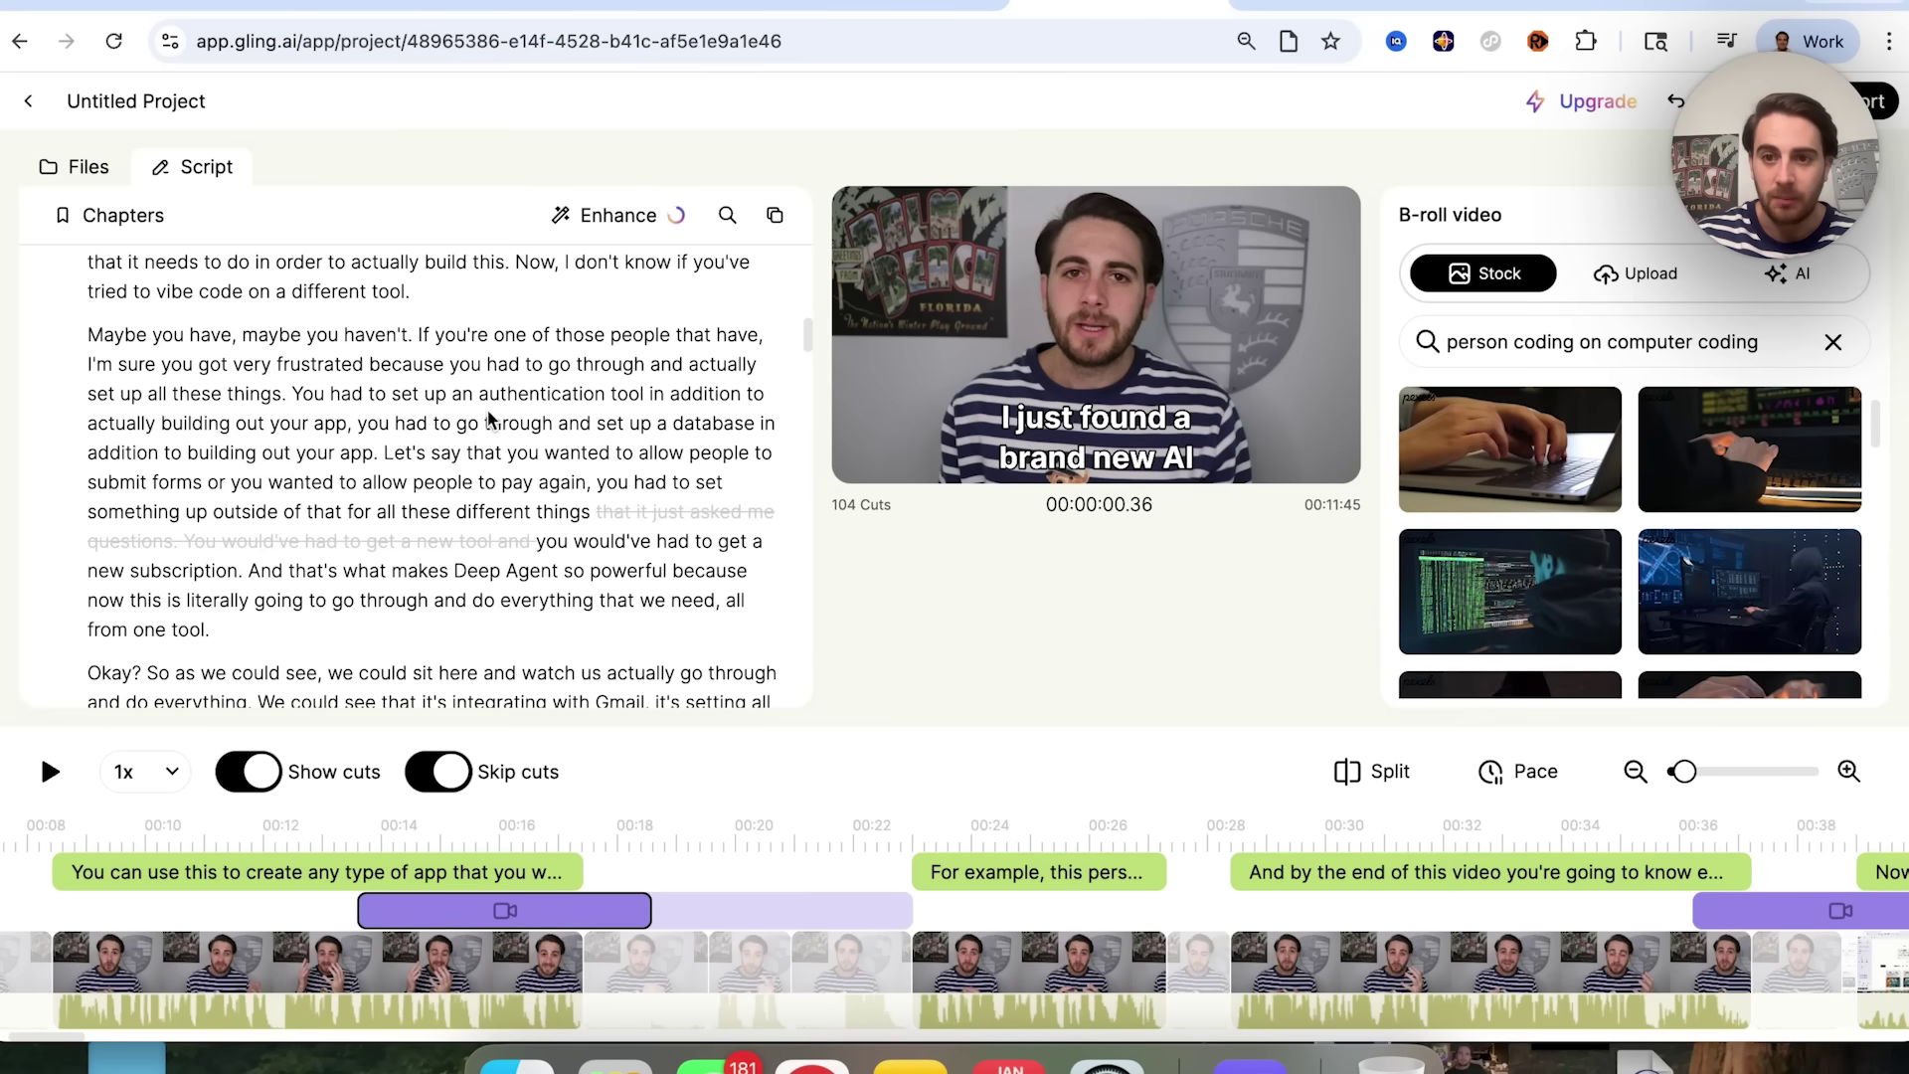
Step: Look through the B-roll's upload and AI generation options, including the Veo 3 model and previous generations
left_click(1606, 284)
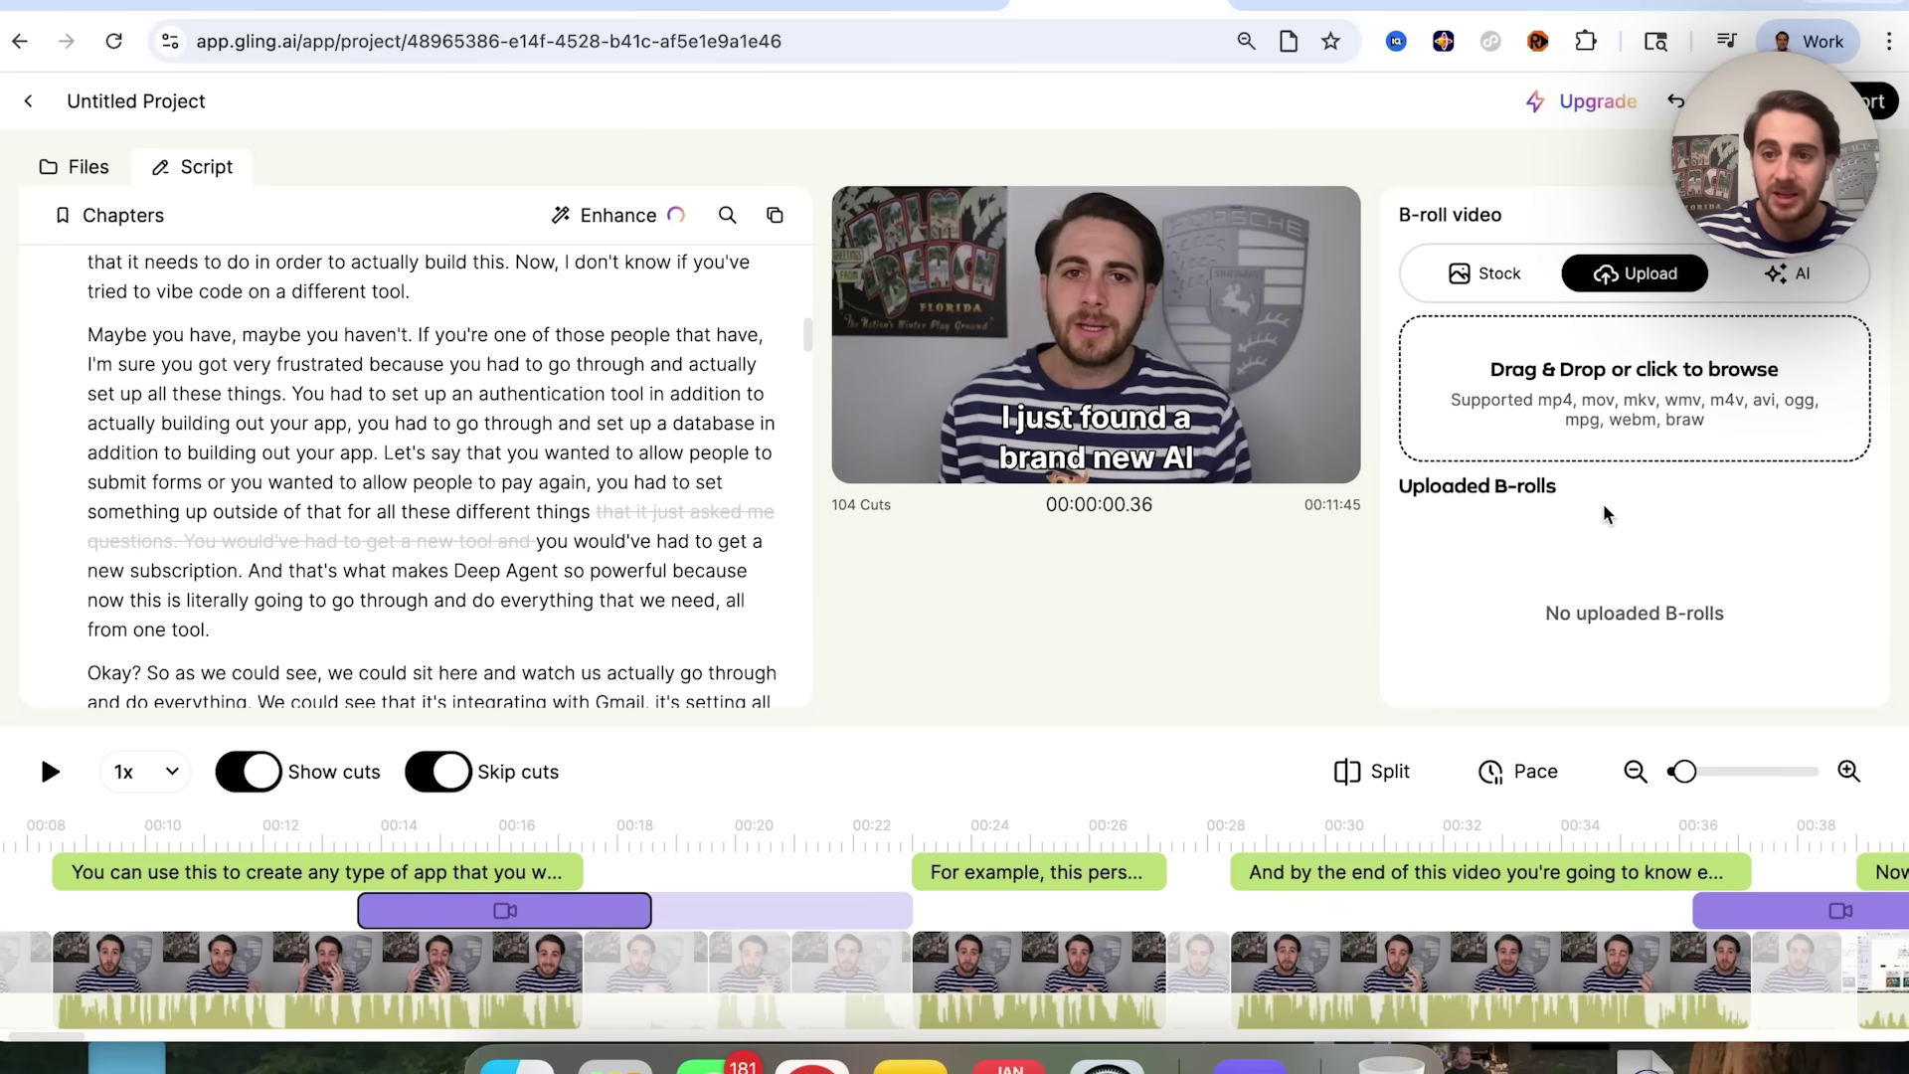
left_click(1786, 295)
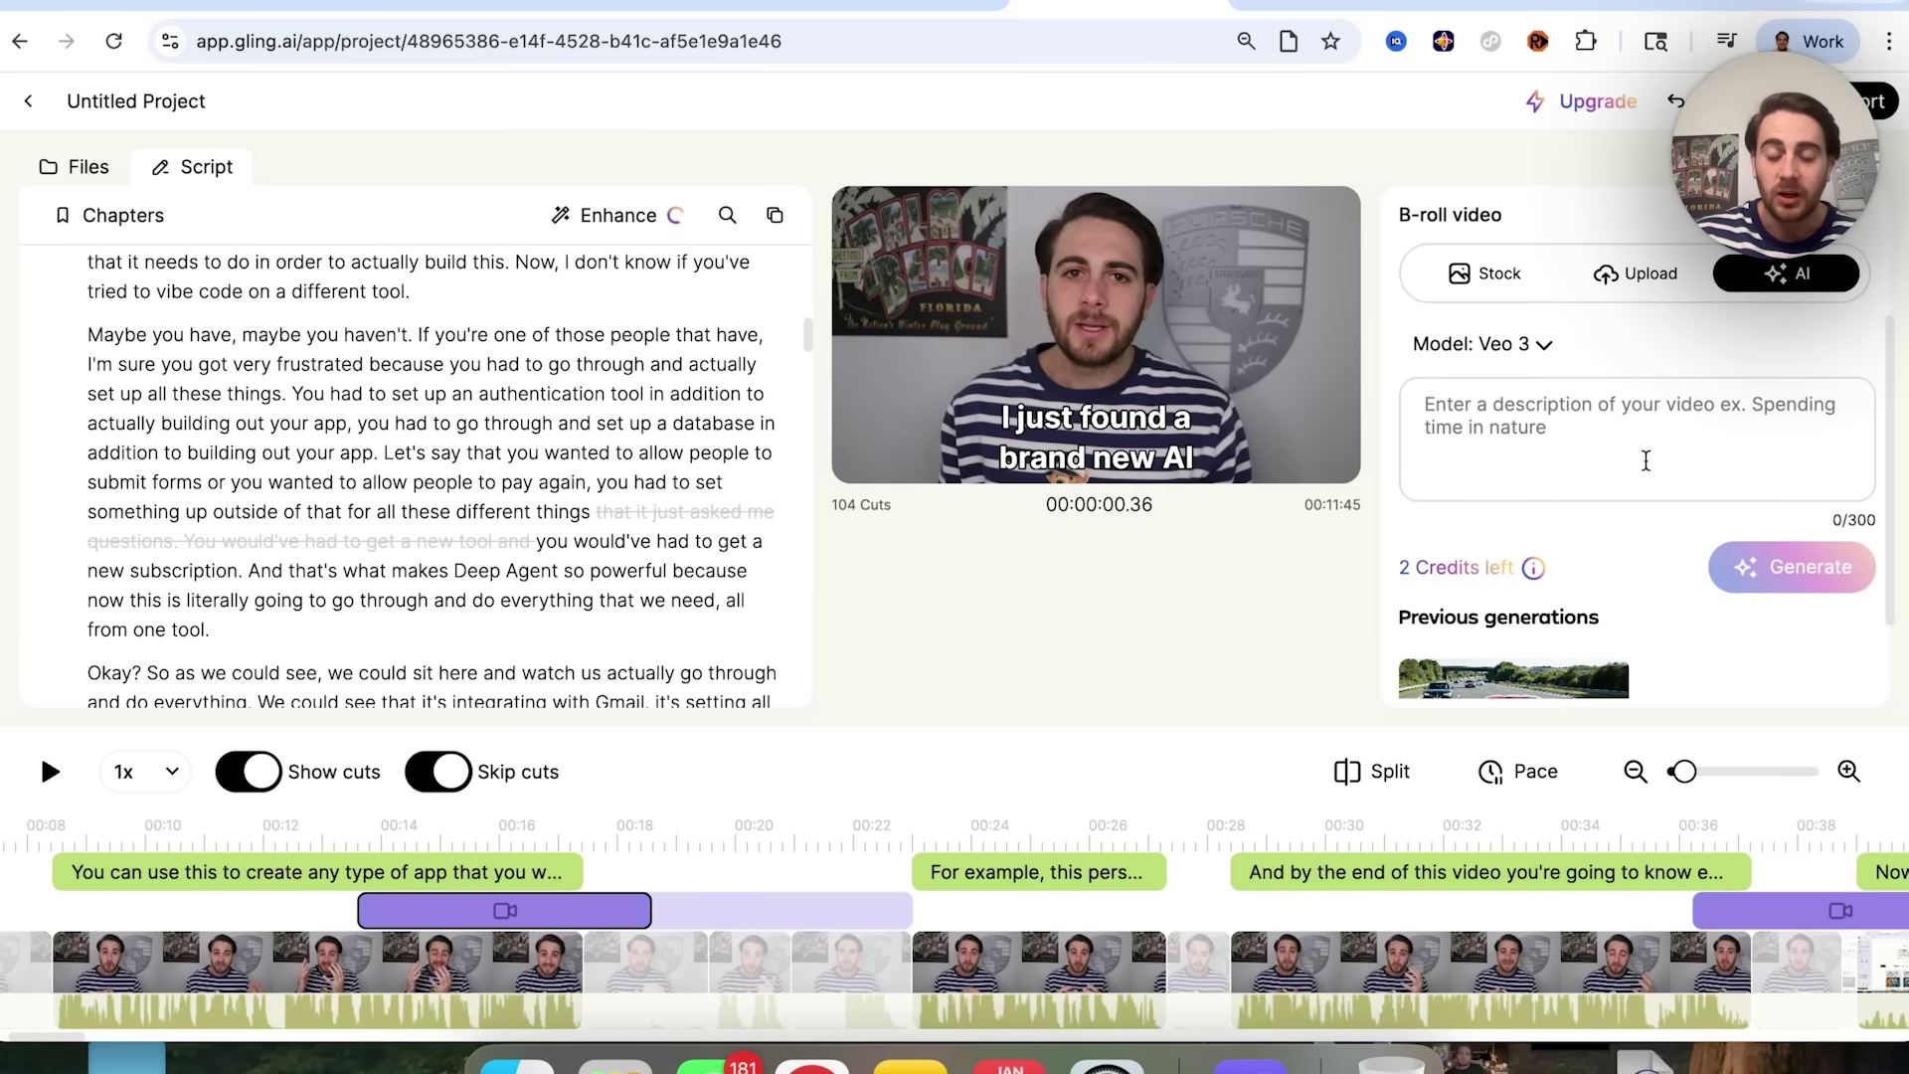
scroll(1645, 460, "down", 2)
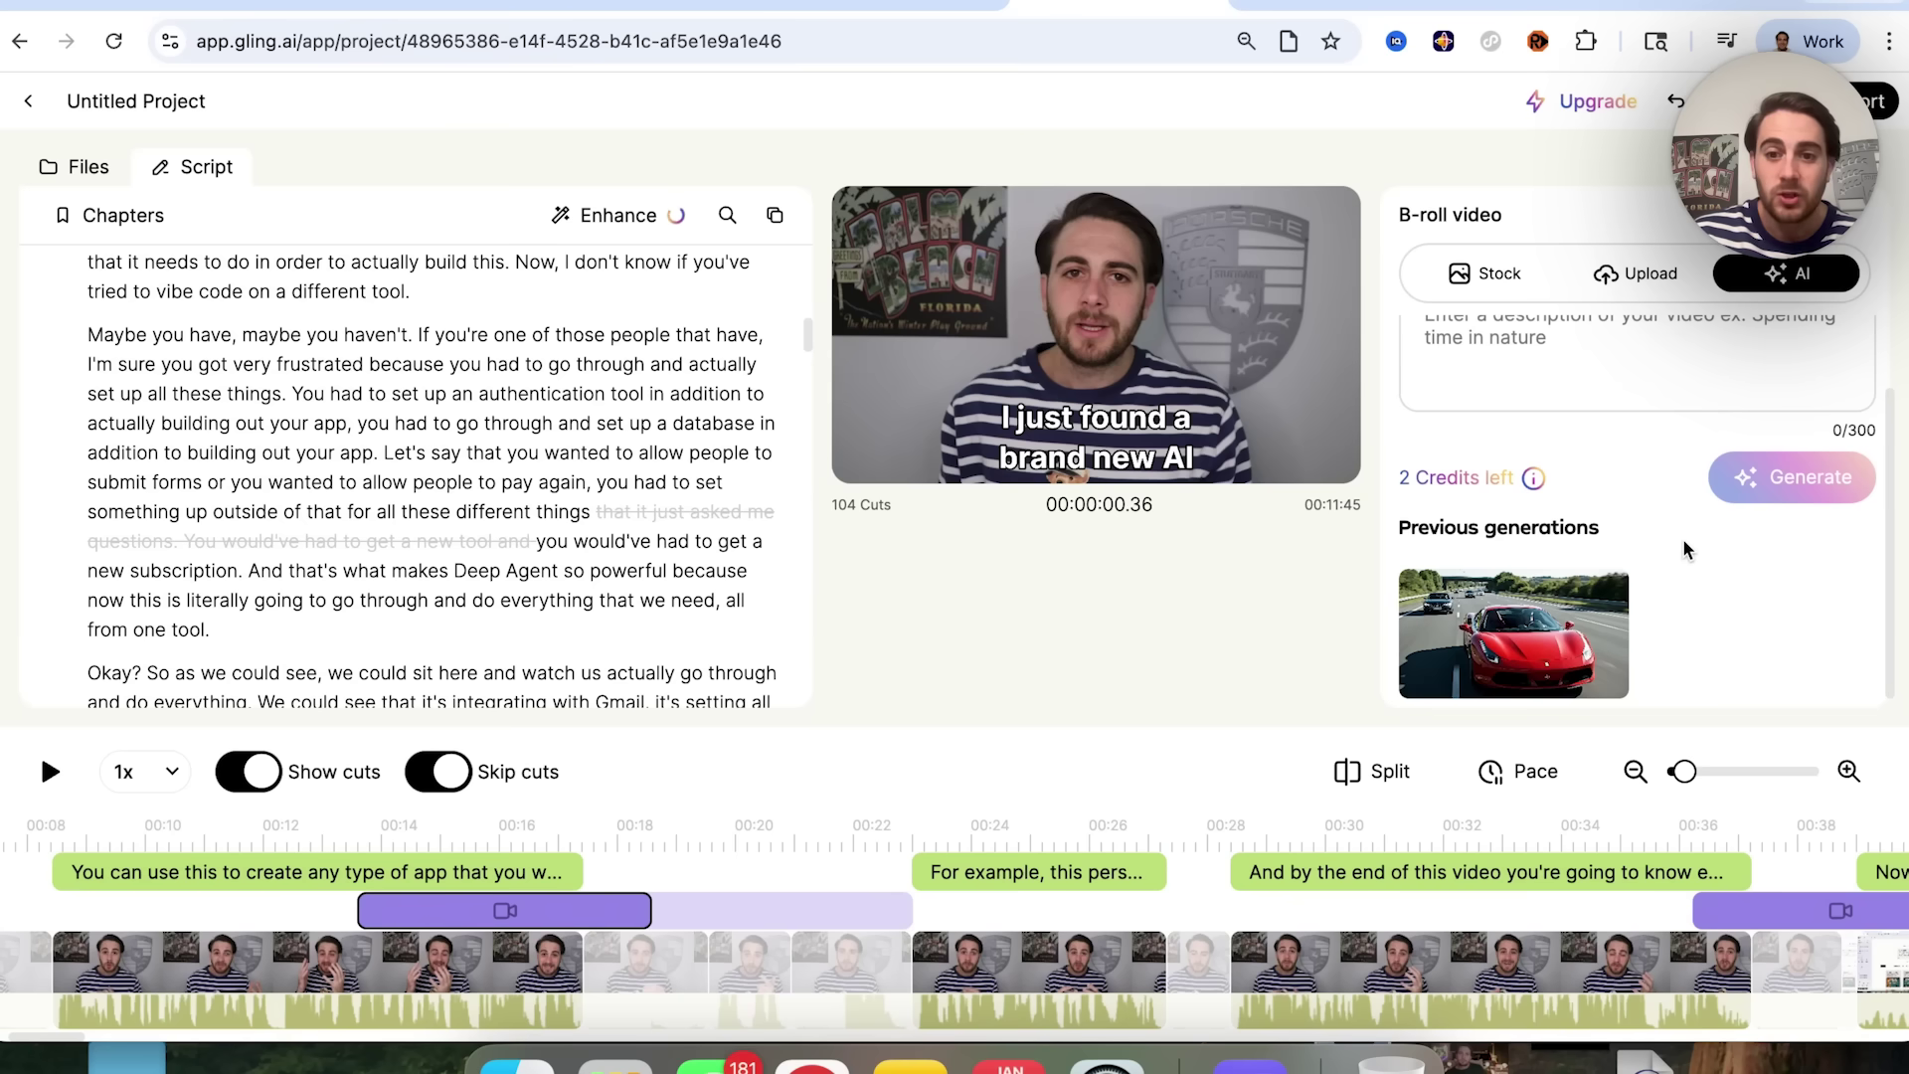
mouse_move(1510, 614)
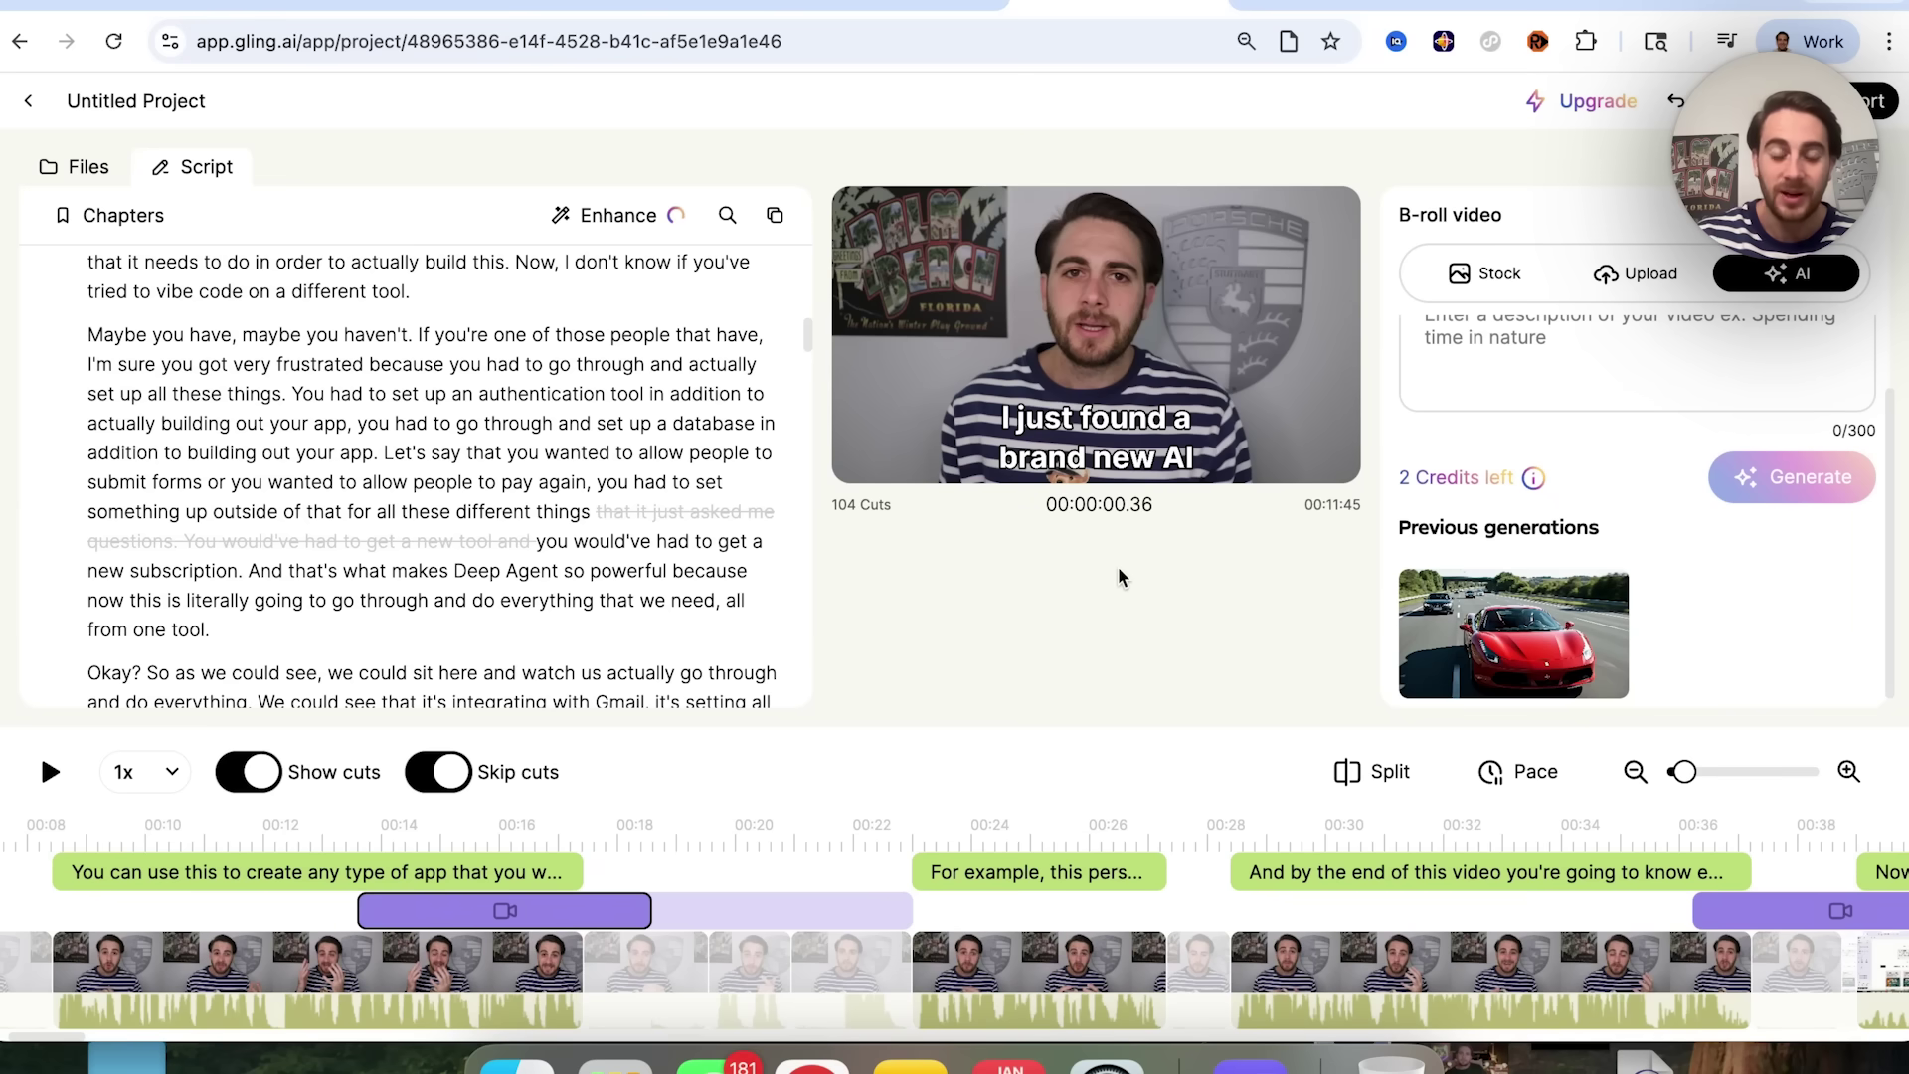
left_click(1507, 273)
left_click(1630, 273)
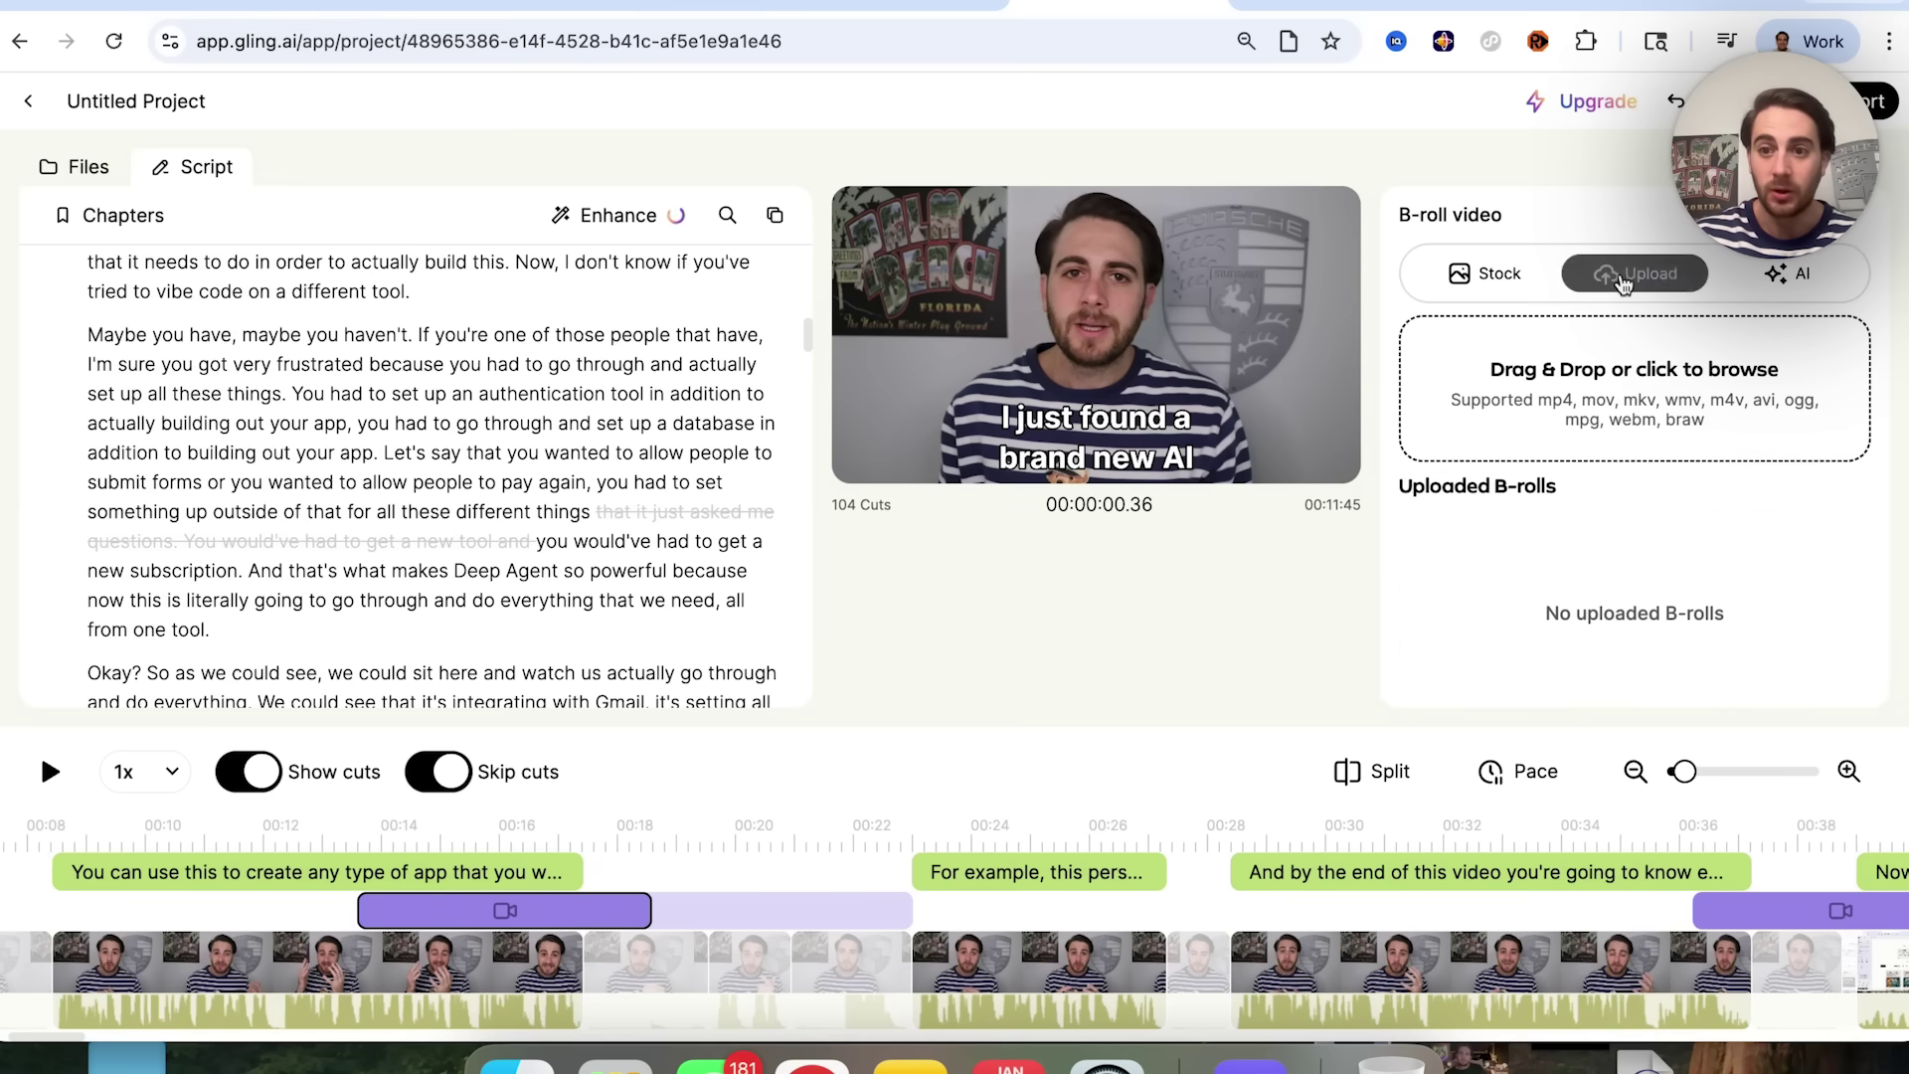
left_click(1800, 275)
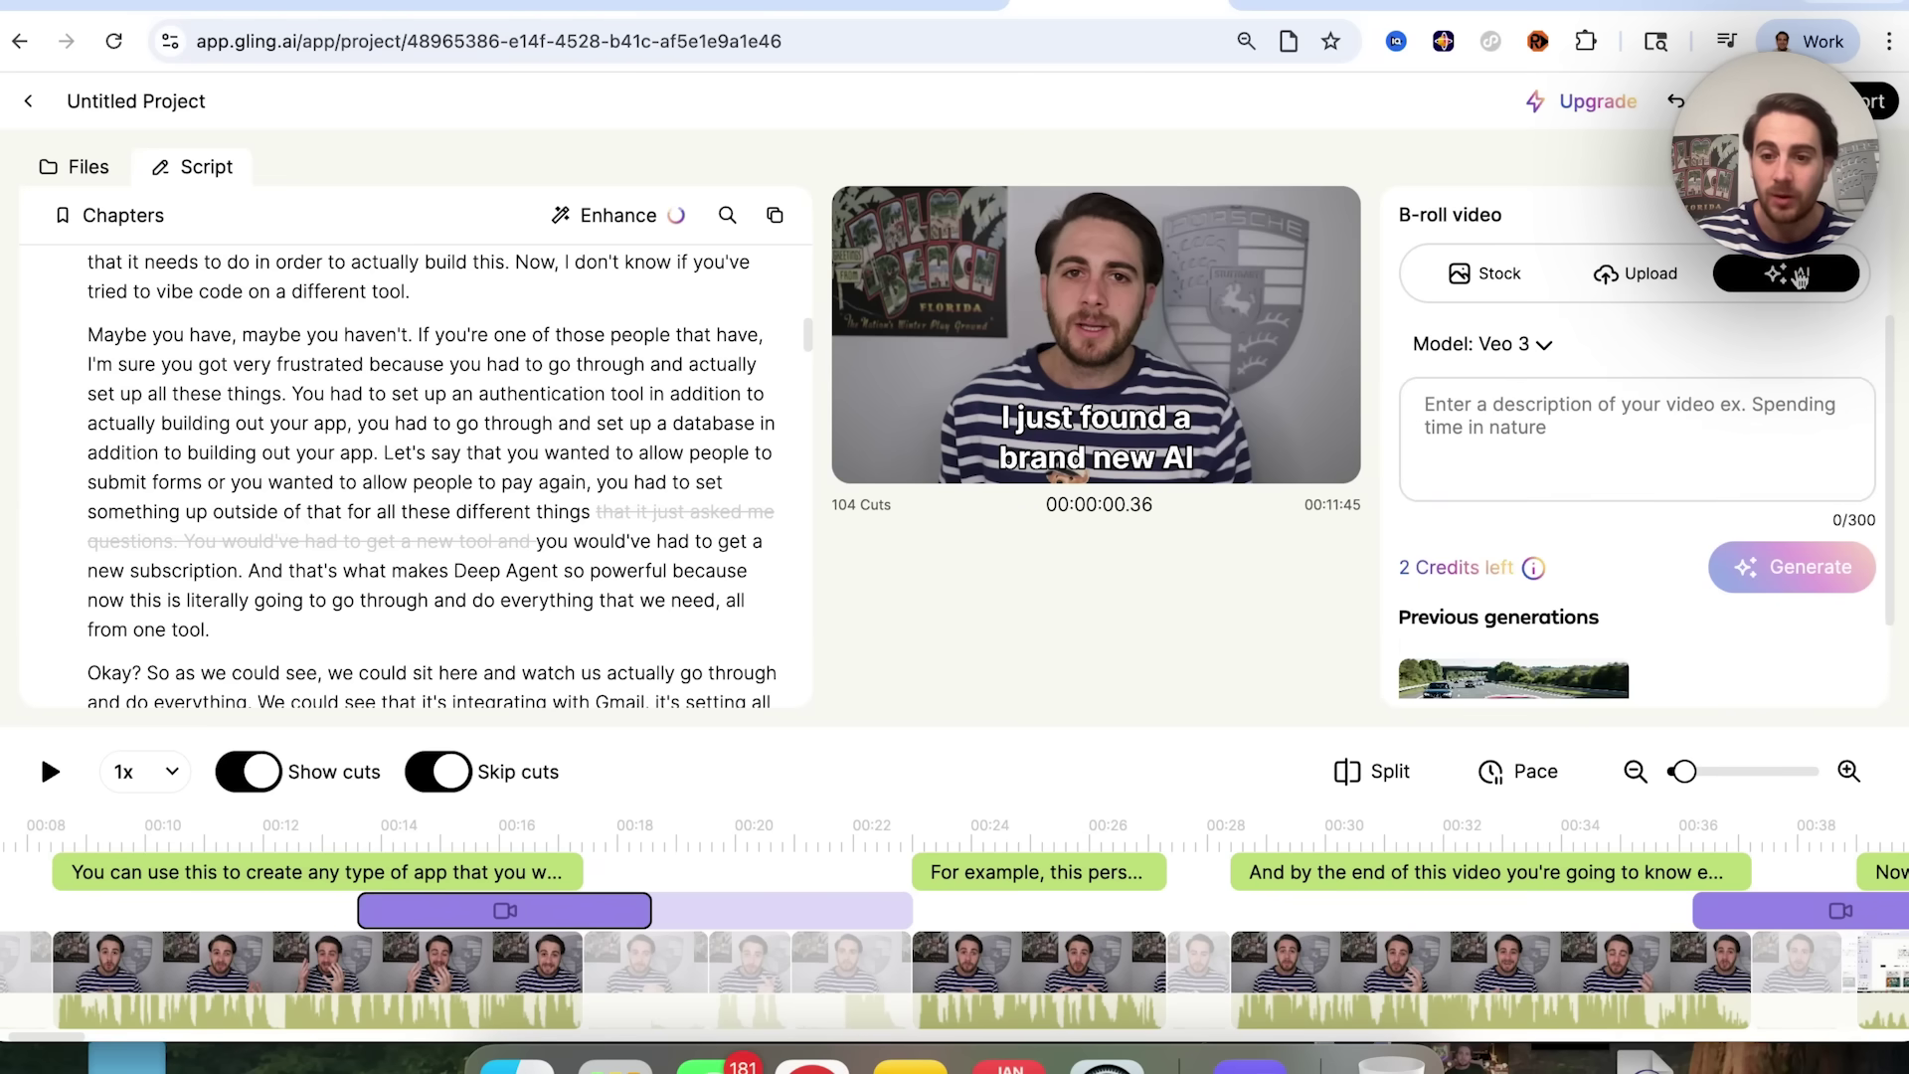
Step: Close the B-roll options and inspect the further B-roll clips along the timeline up to about 01:12
left_click(1560, 924)
scroll(1546, 929, "right", 10)
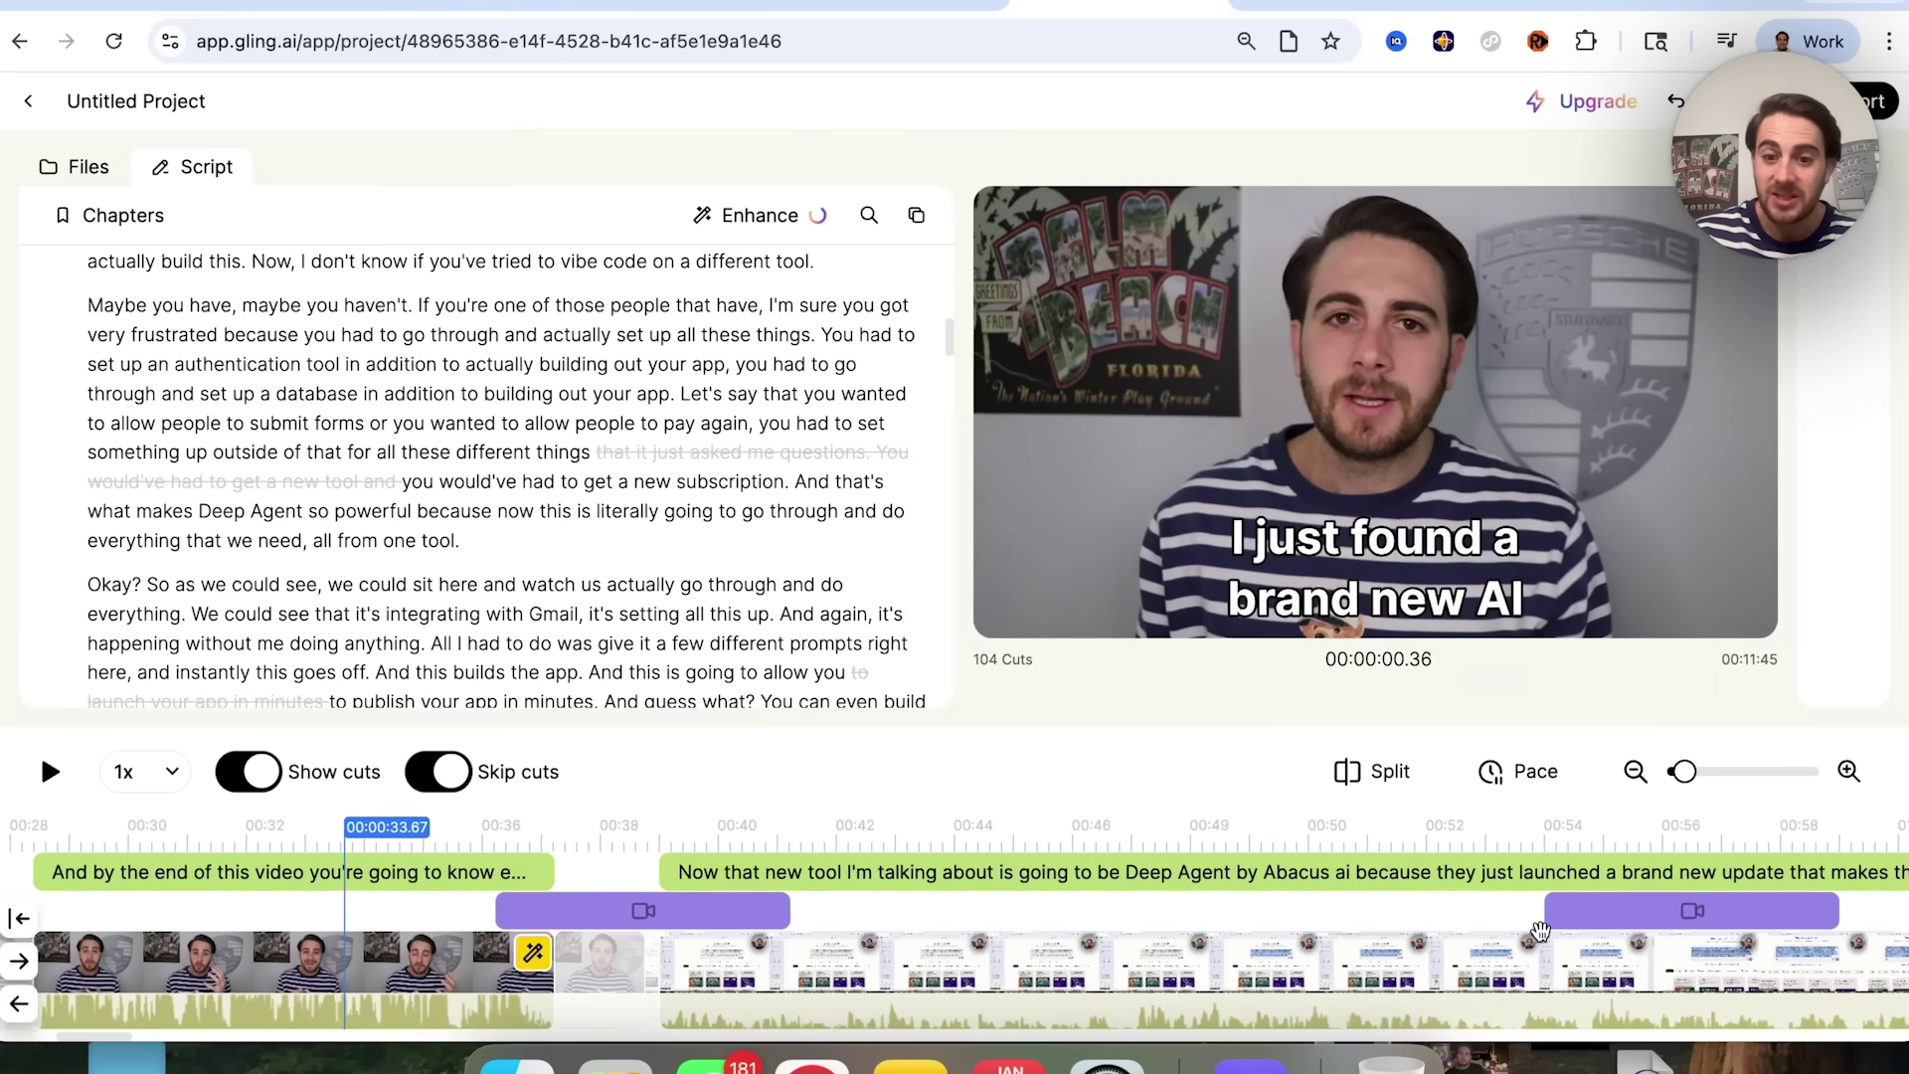
scroll(1540, 929, "right", 10)
left_click(1540, 929)
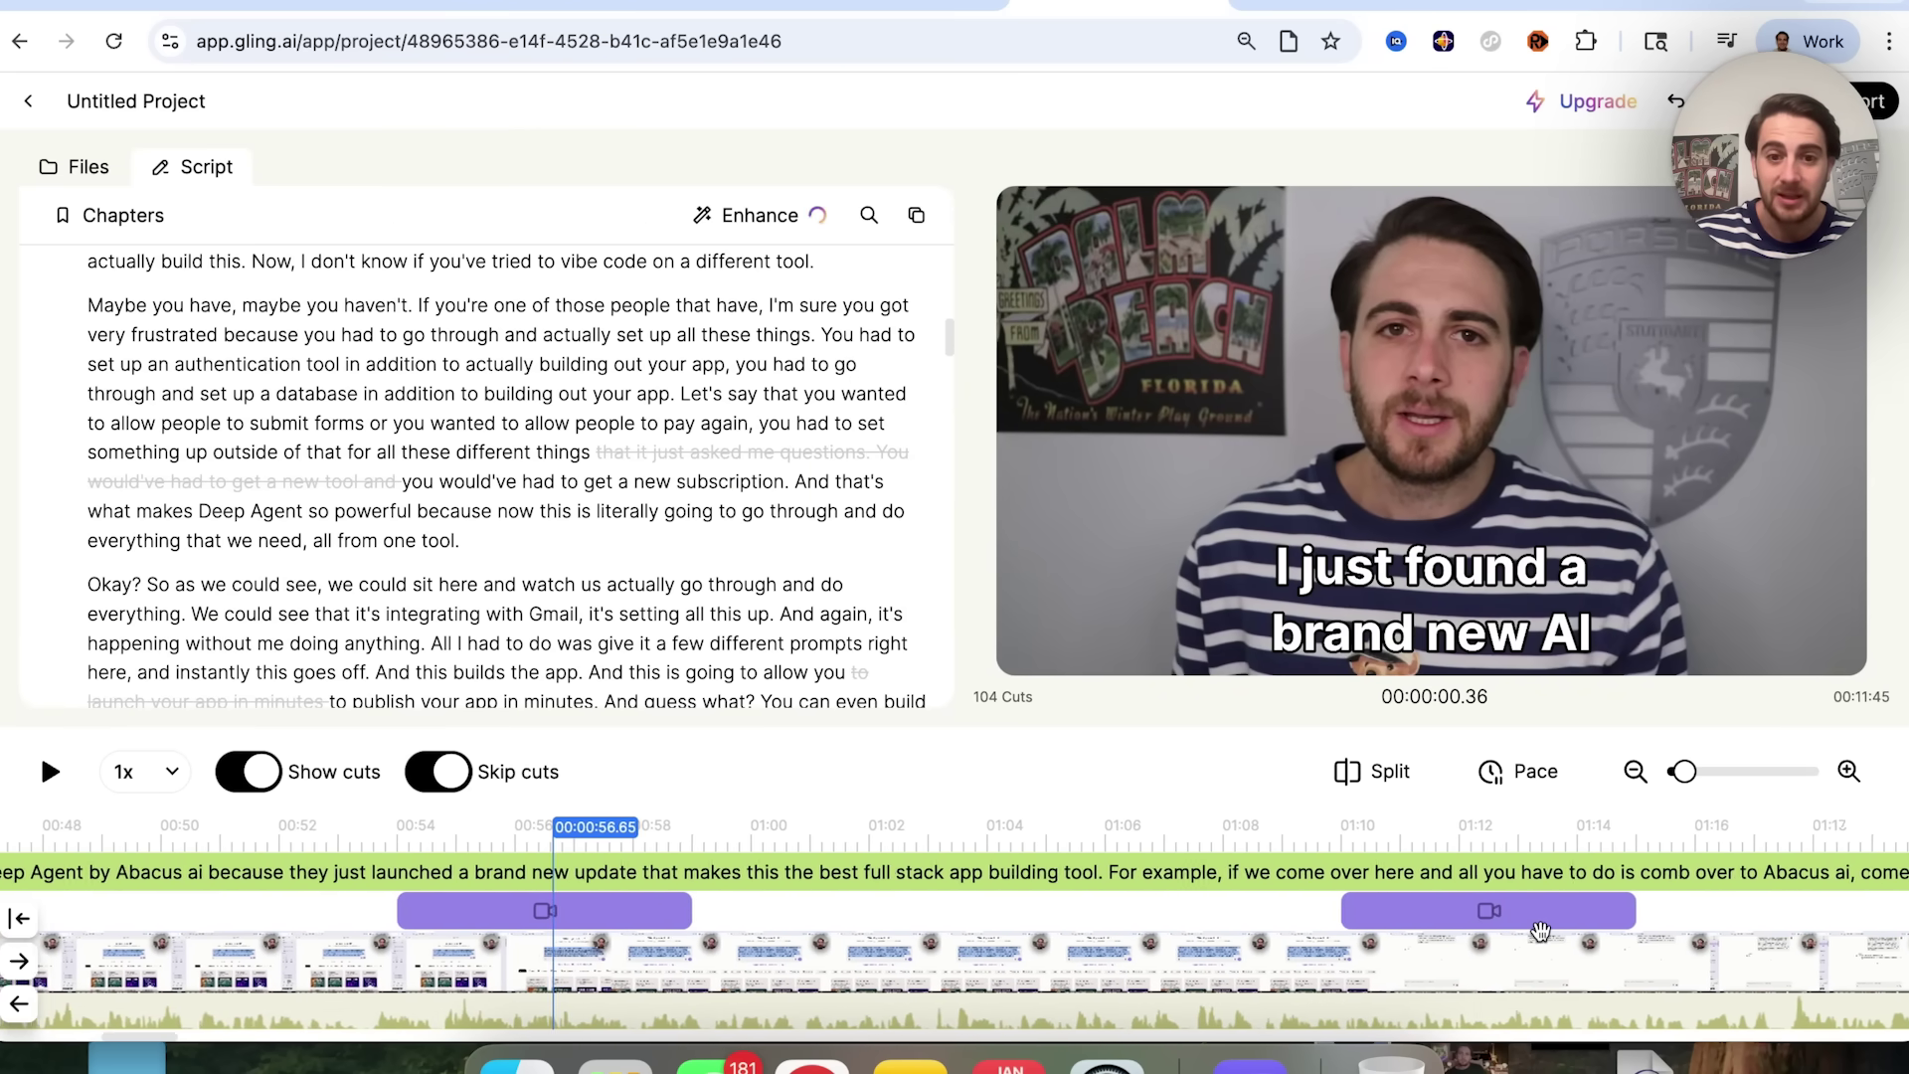
scroll(1540, 930, "right", 1)
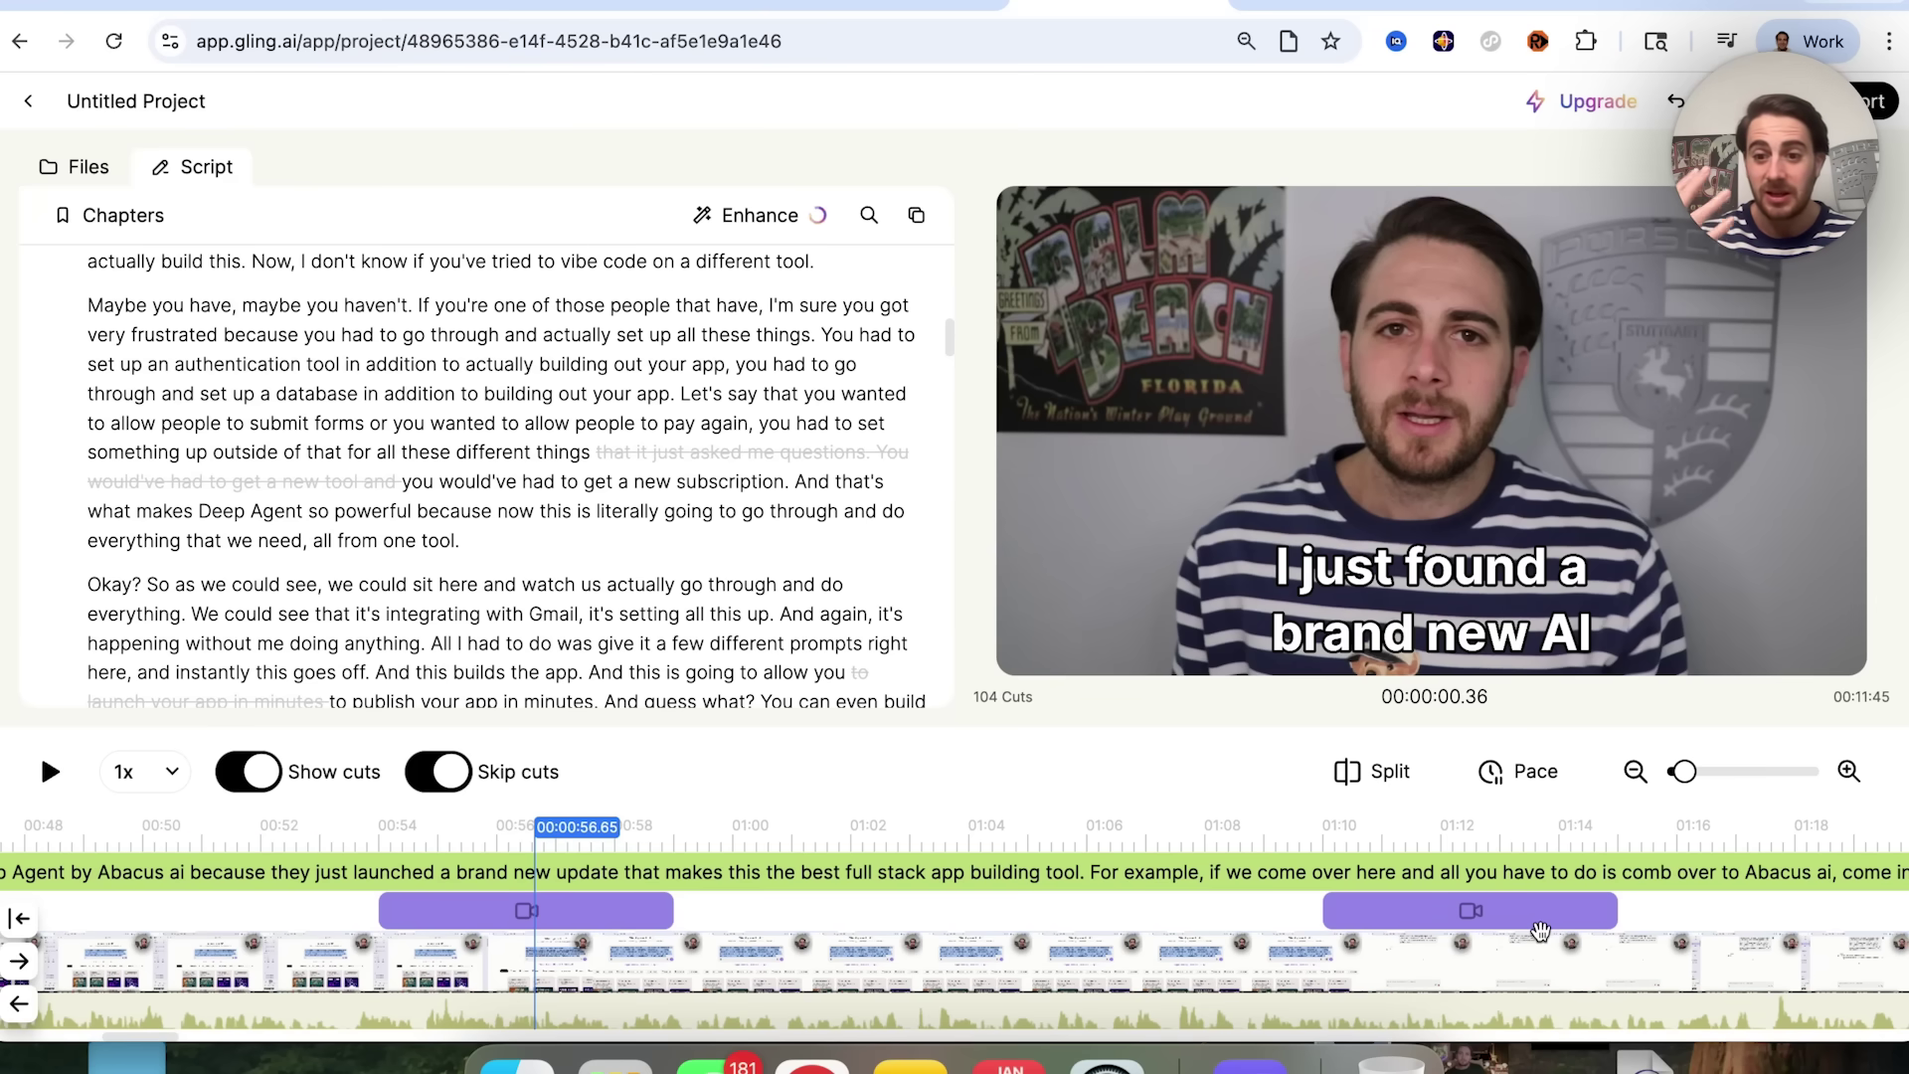
left_click(1462, 835)
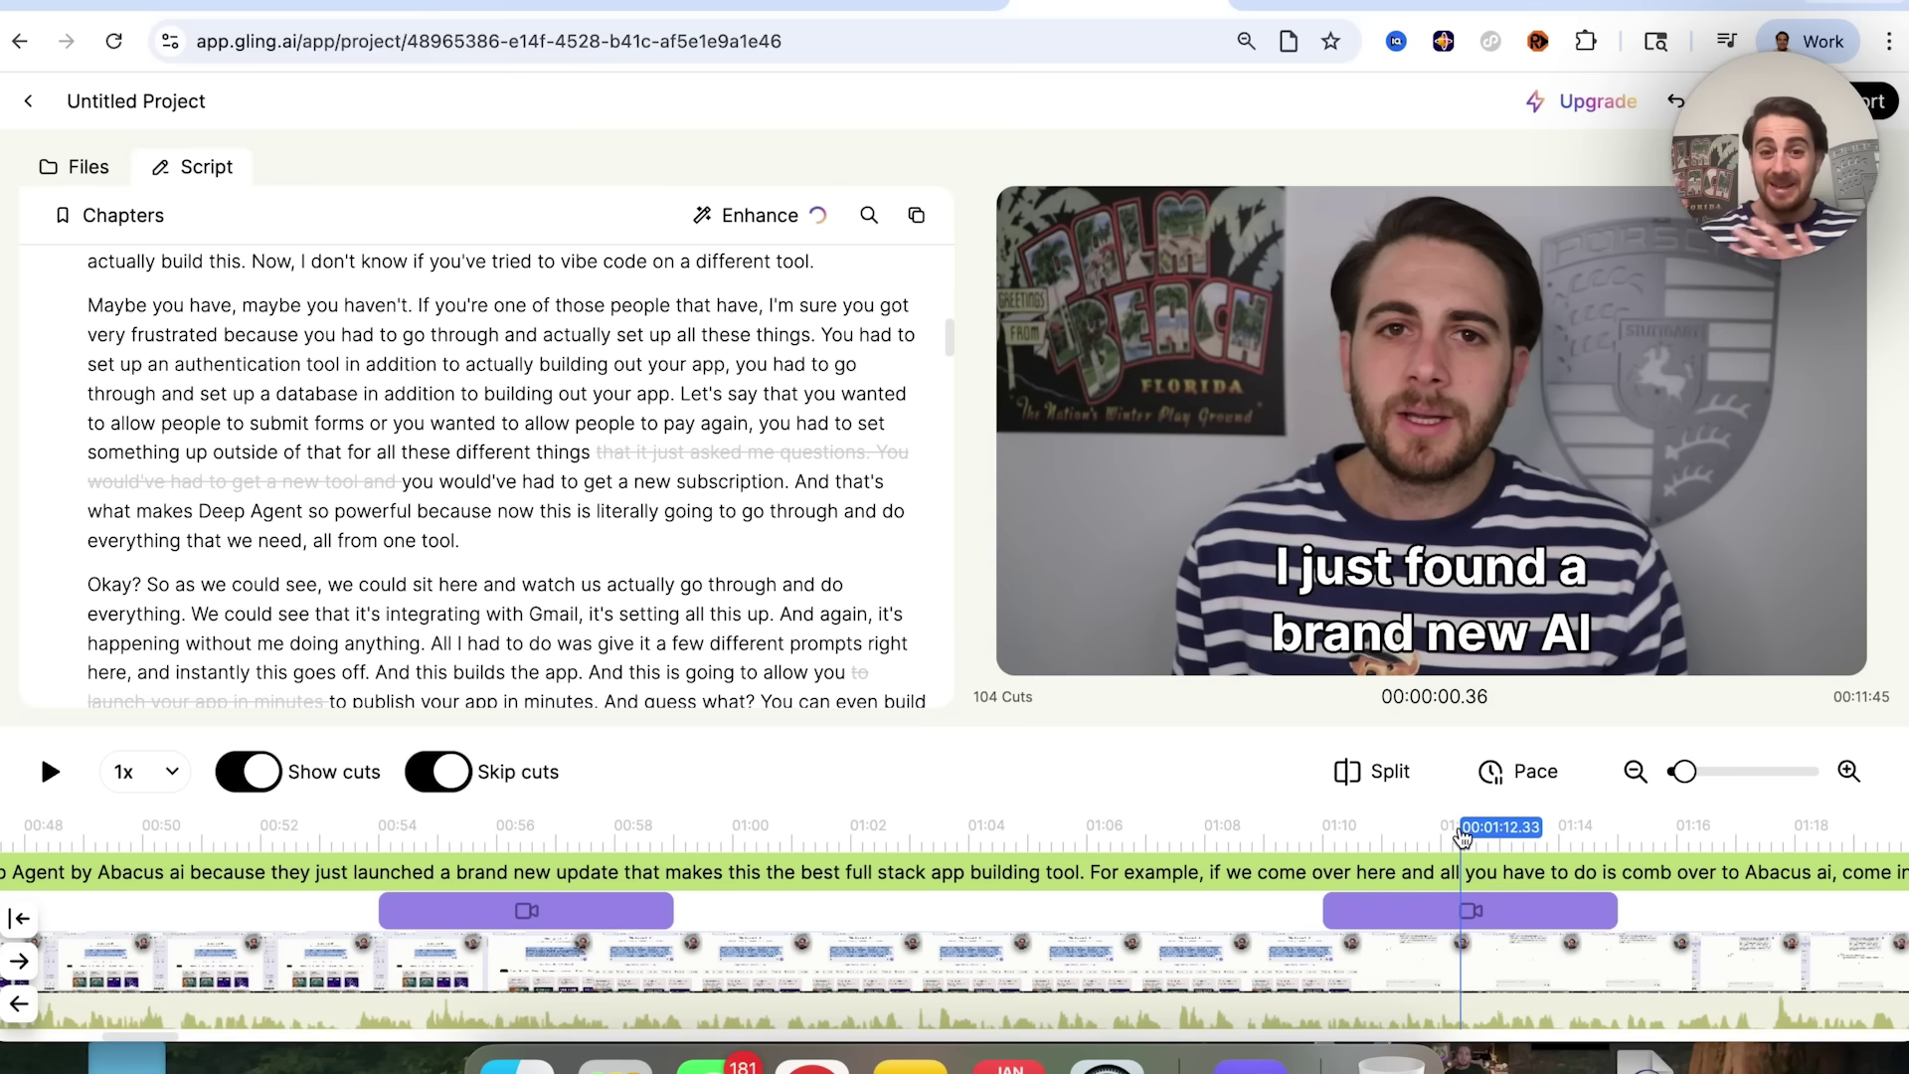
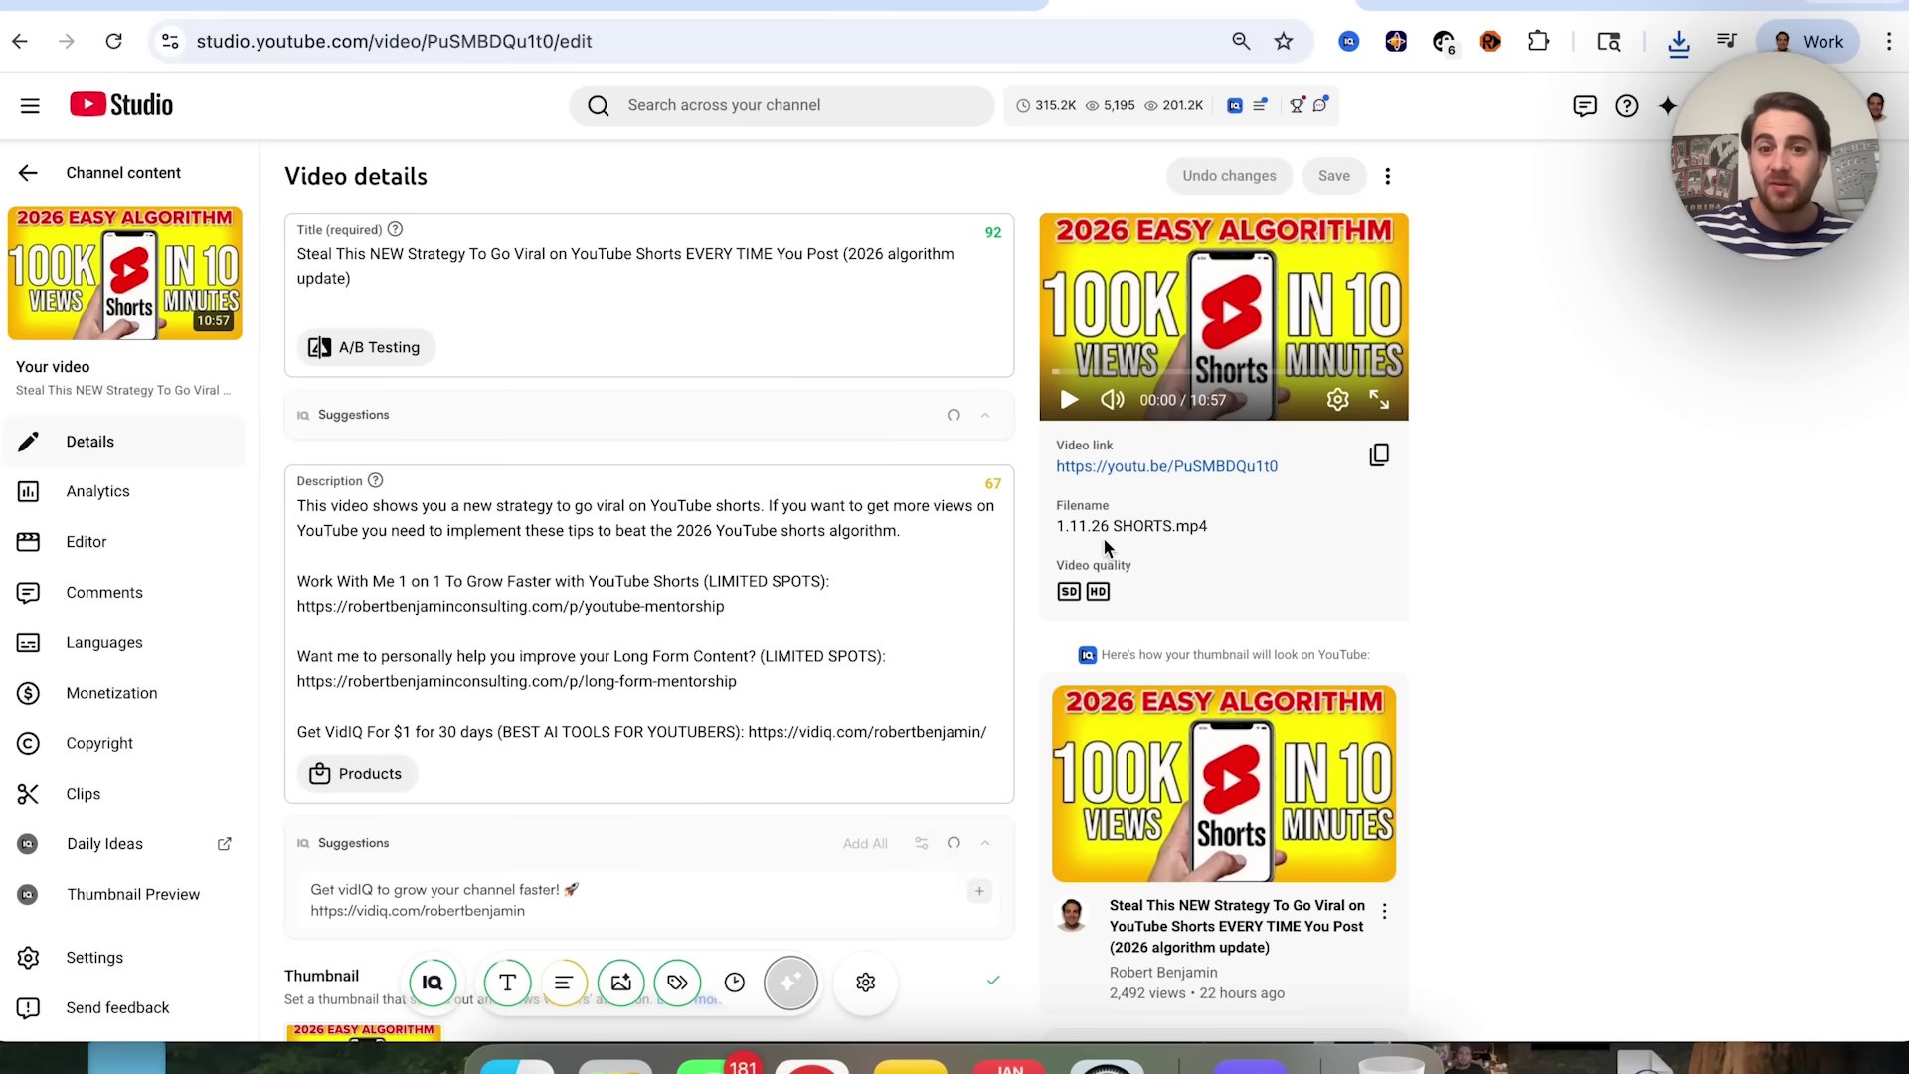
Step: In YouTube Studio, review the Shorts video's thumbnail and highlight the keyword SHORTS in its filename and the full title
scroll(921, 646, "down", 5)
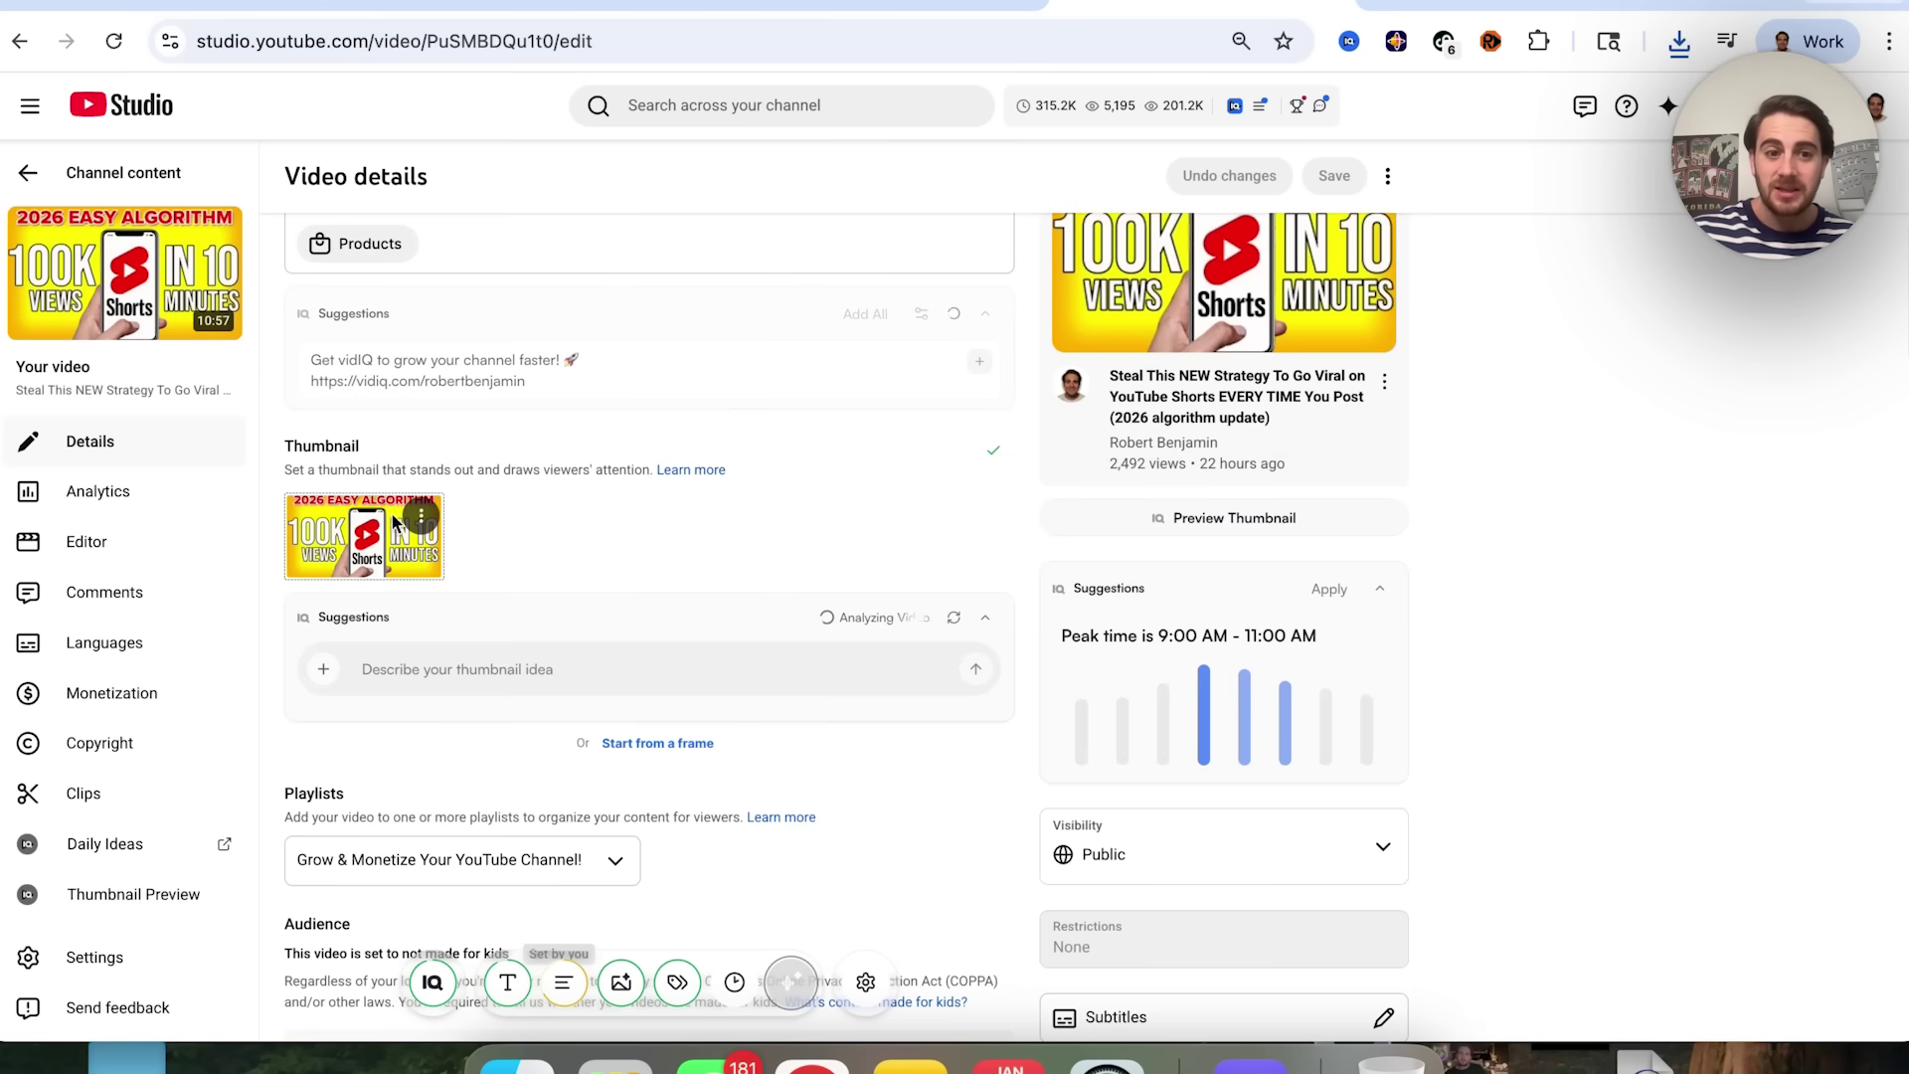
scroll(450, 534, "up", 5)
left_click(451, 533)
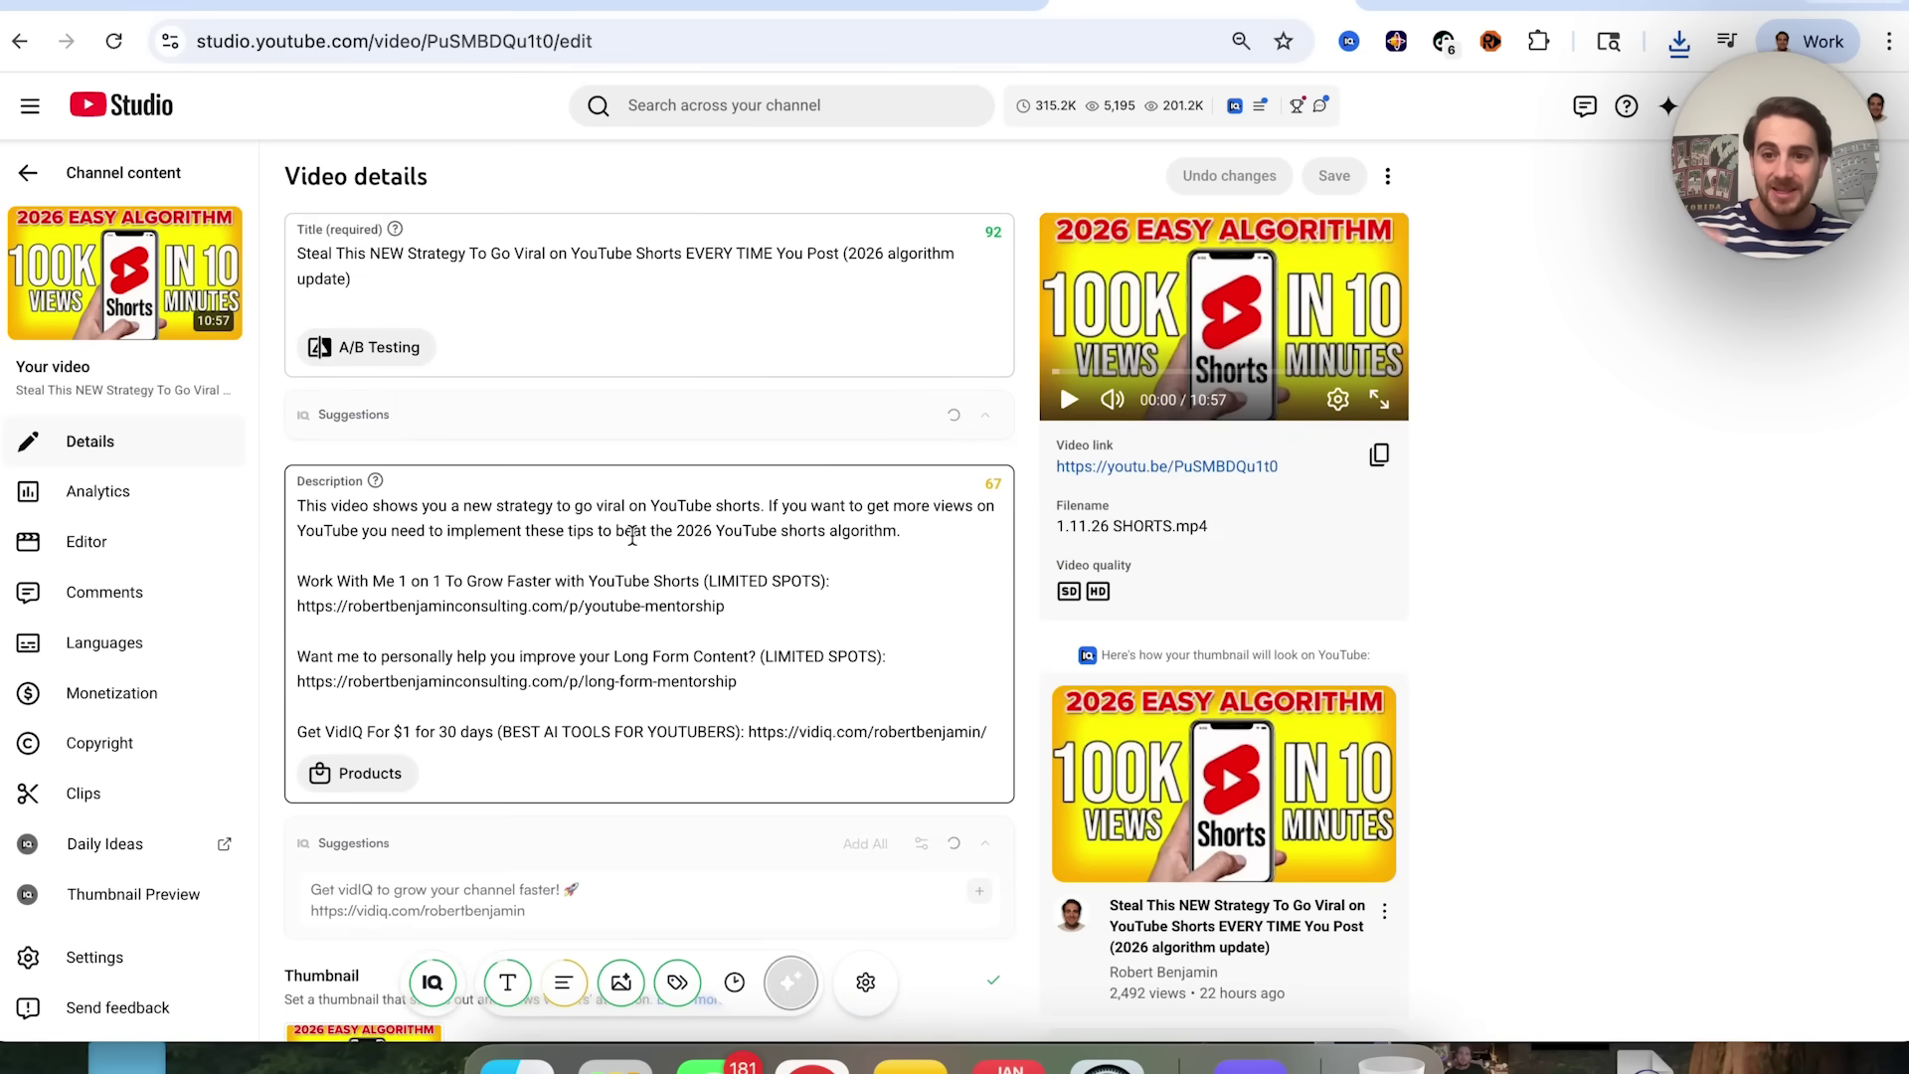
left_click(556, 330)
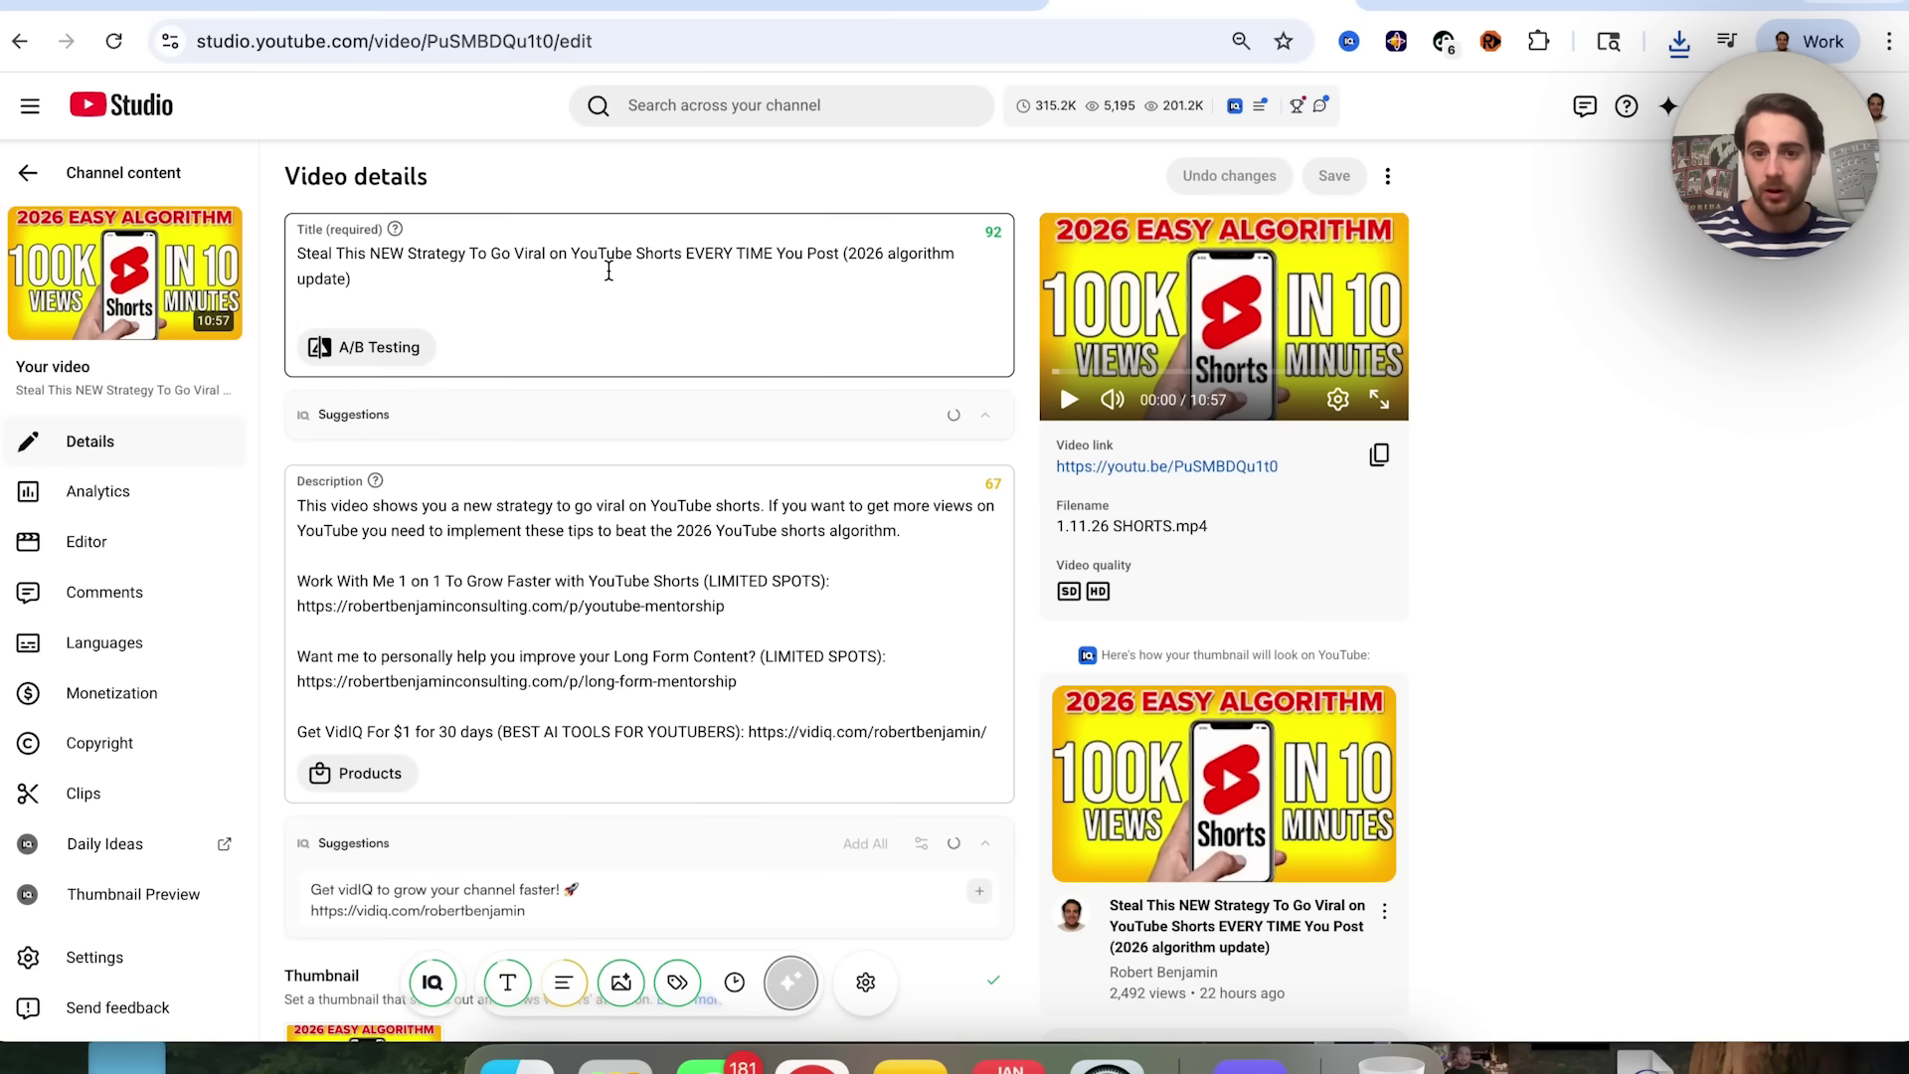
double_click(1143, 527)
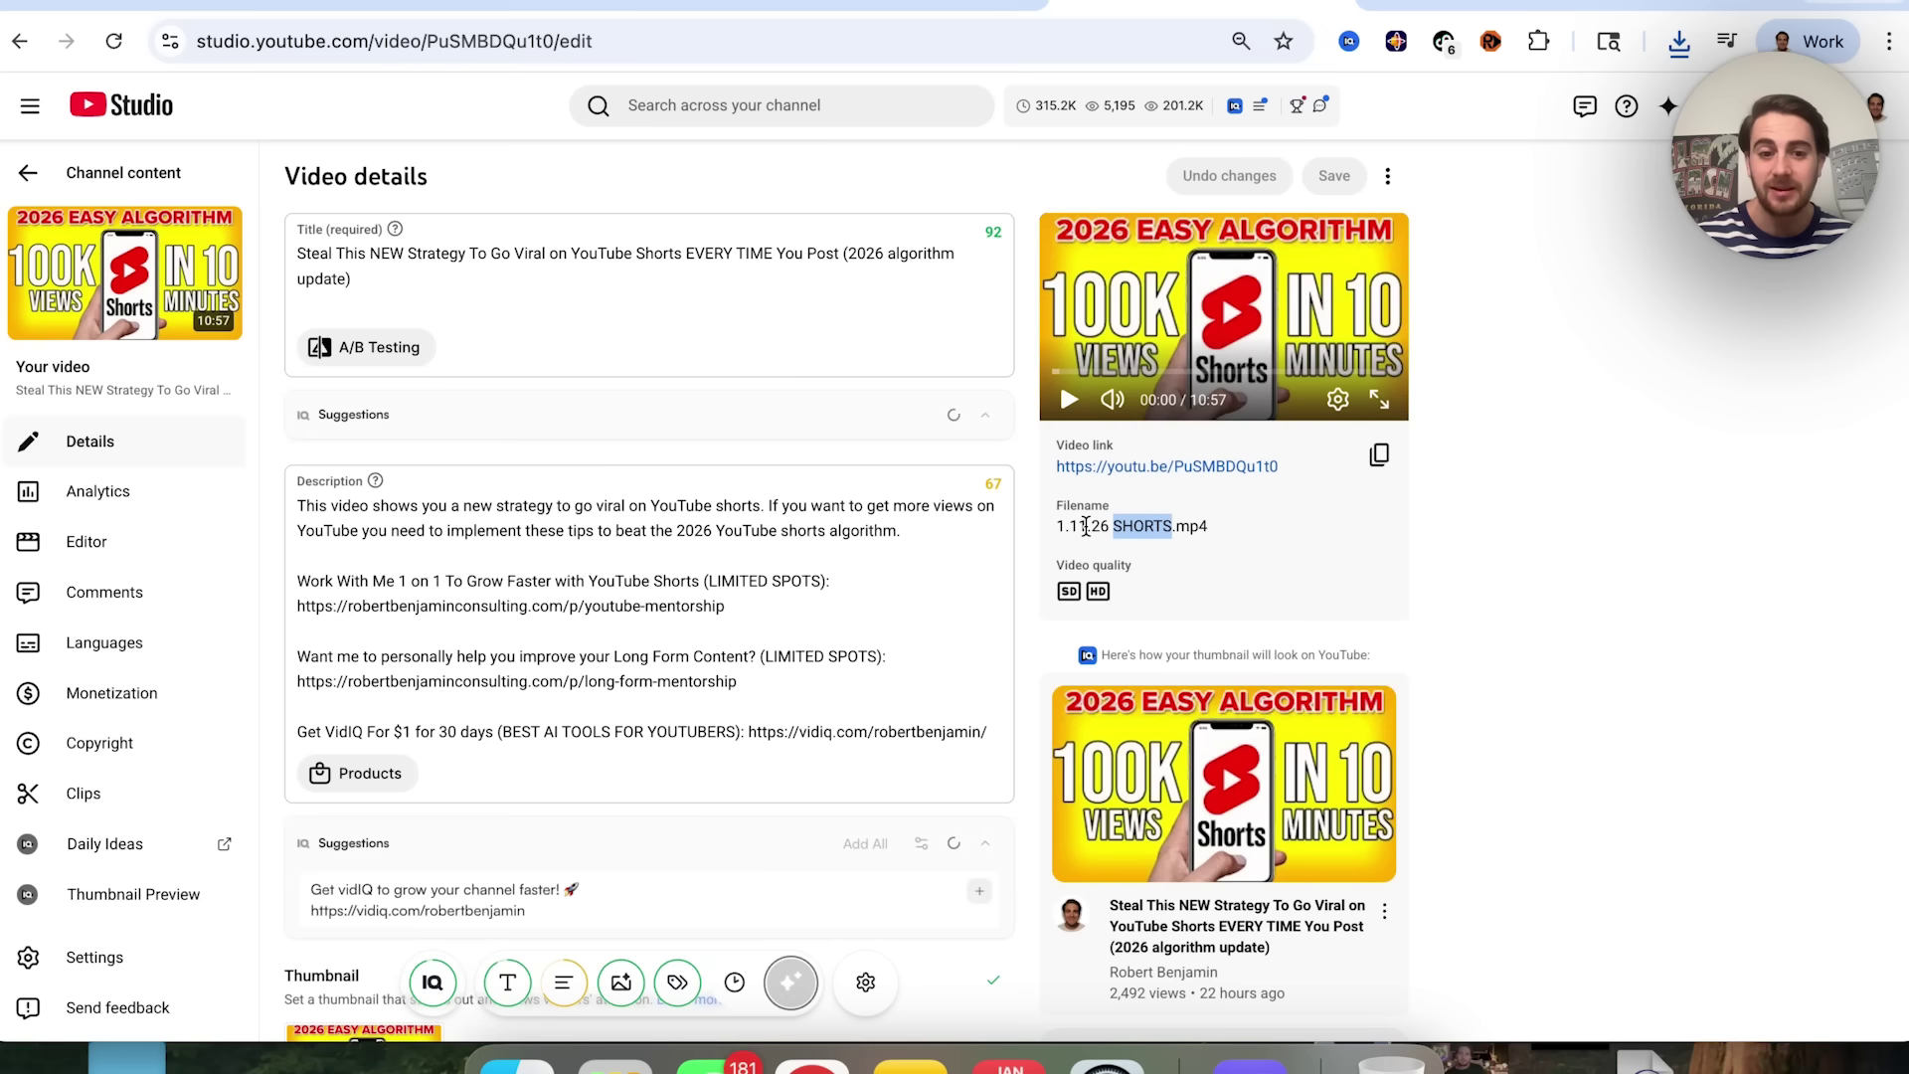
triple_click(513, 255)
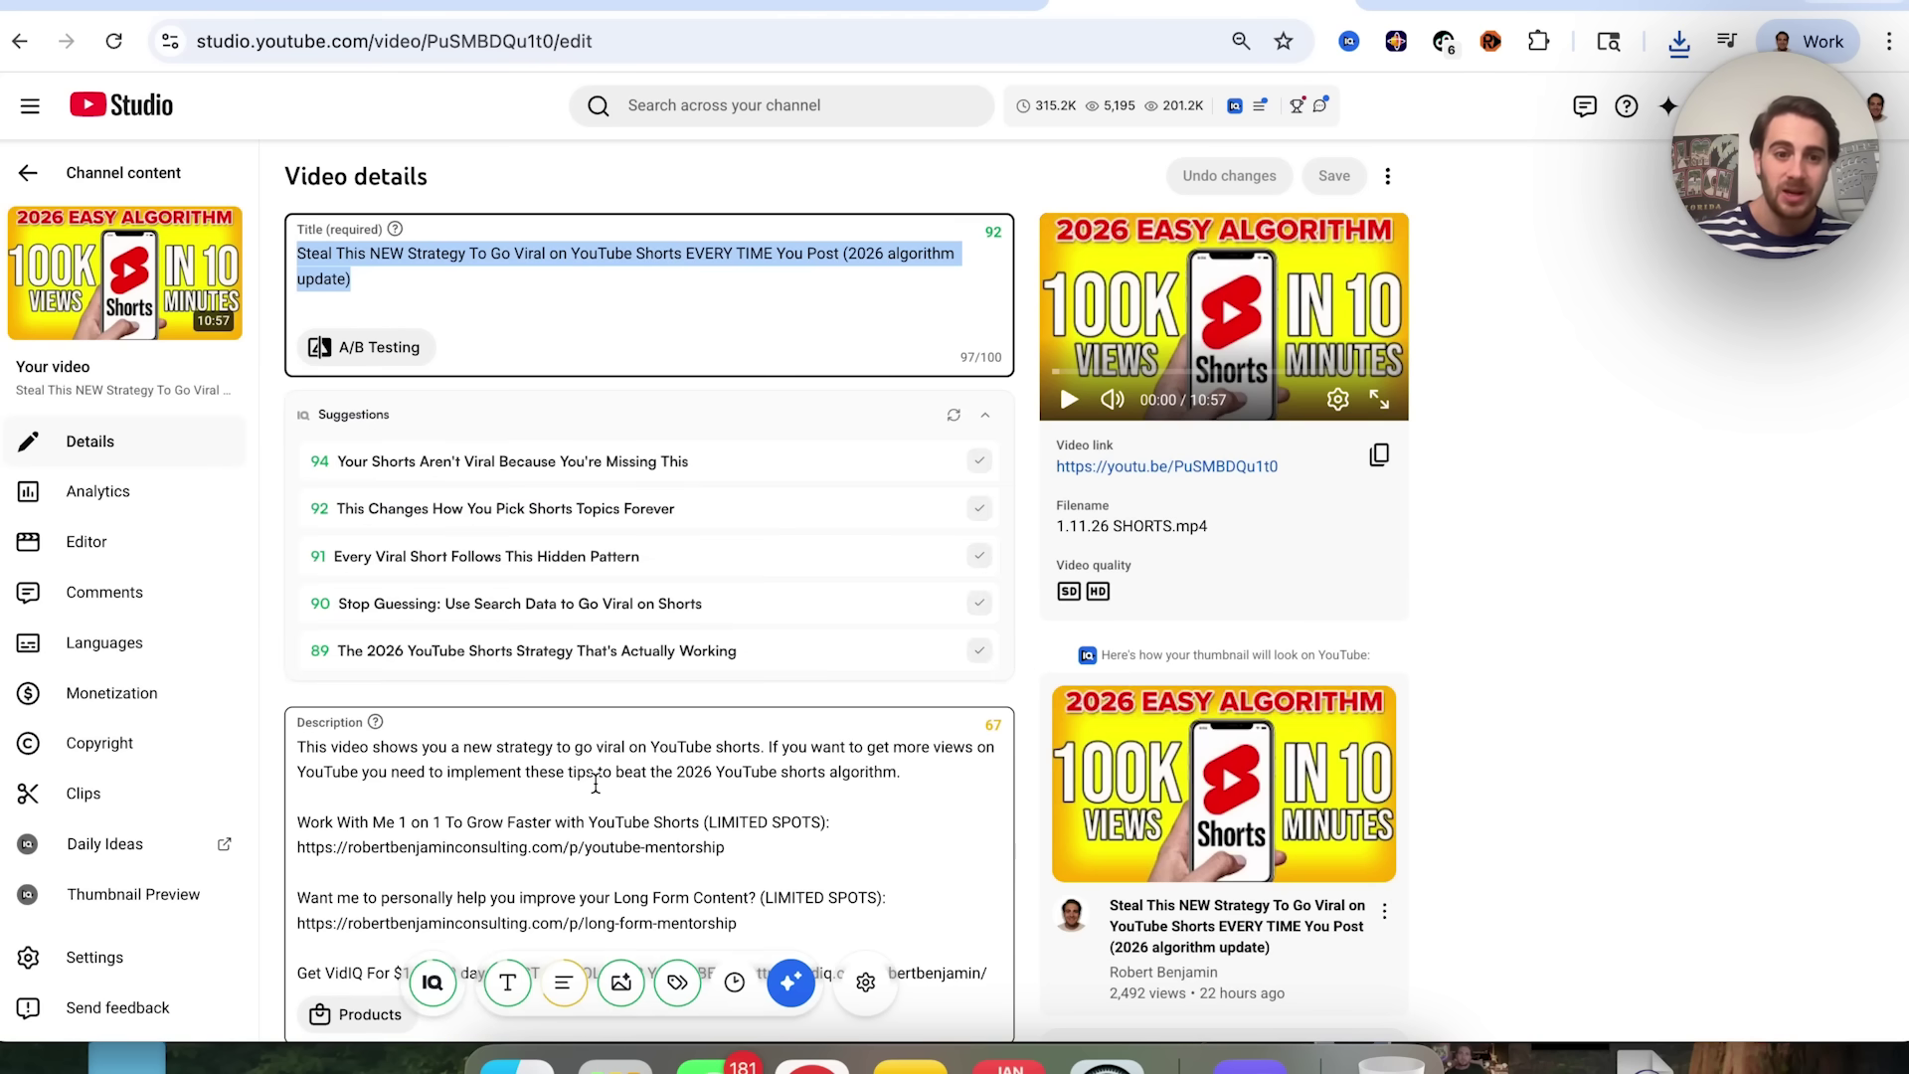
Step: Highlight the keyword phrases "to get more views" and "viral on YouTube shorts" in the video description
scroll(596, 783, "down", 1)
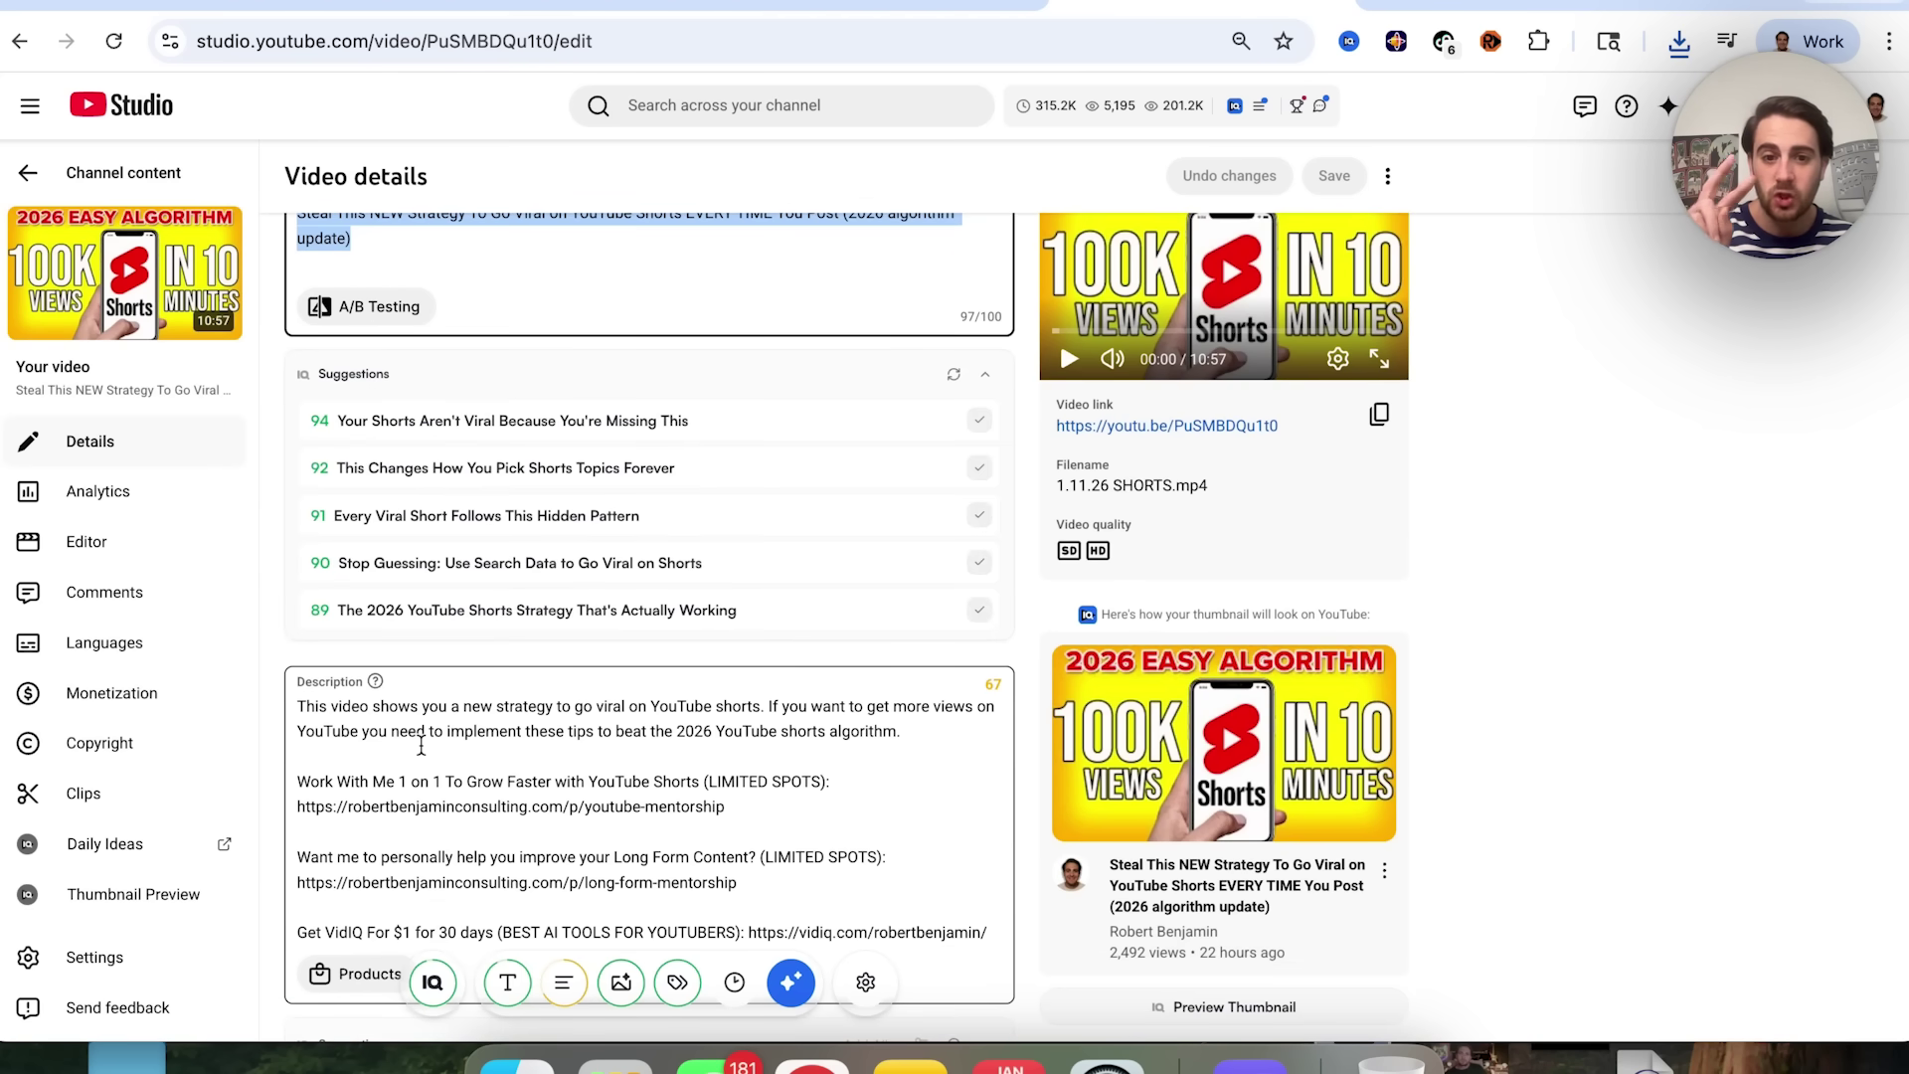
left_click_drag(838, 704, 975, 706)
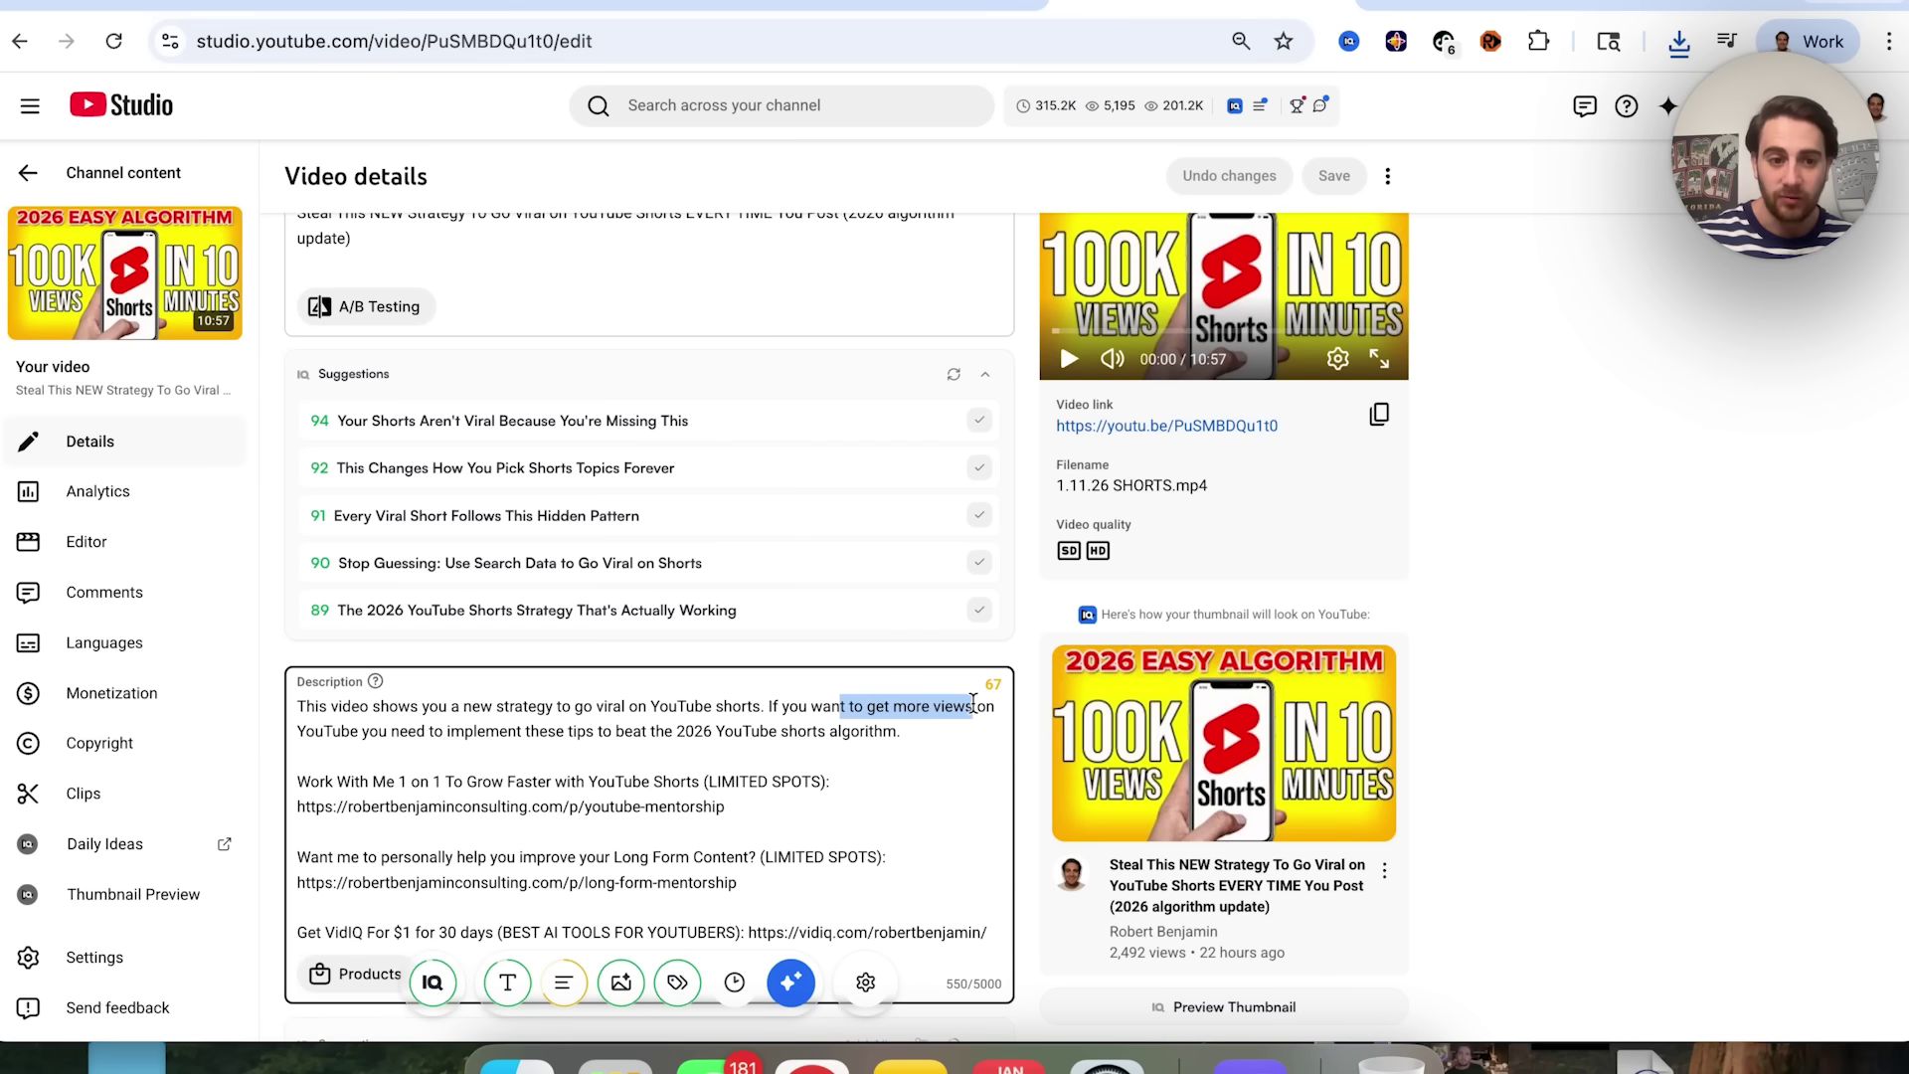
left_click(543, 725)
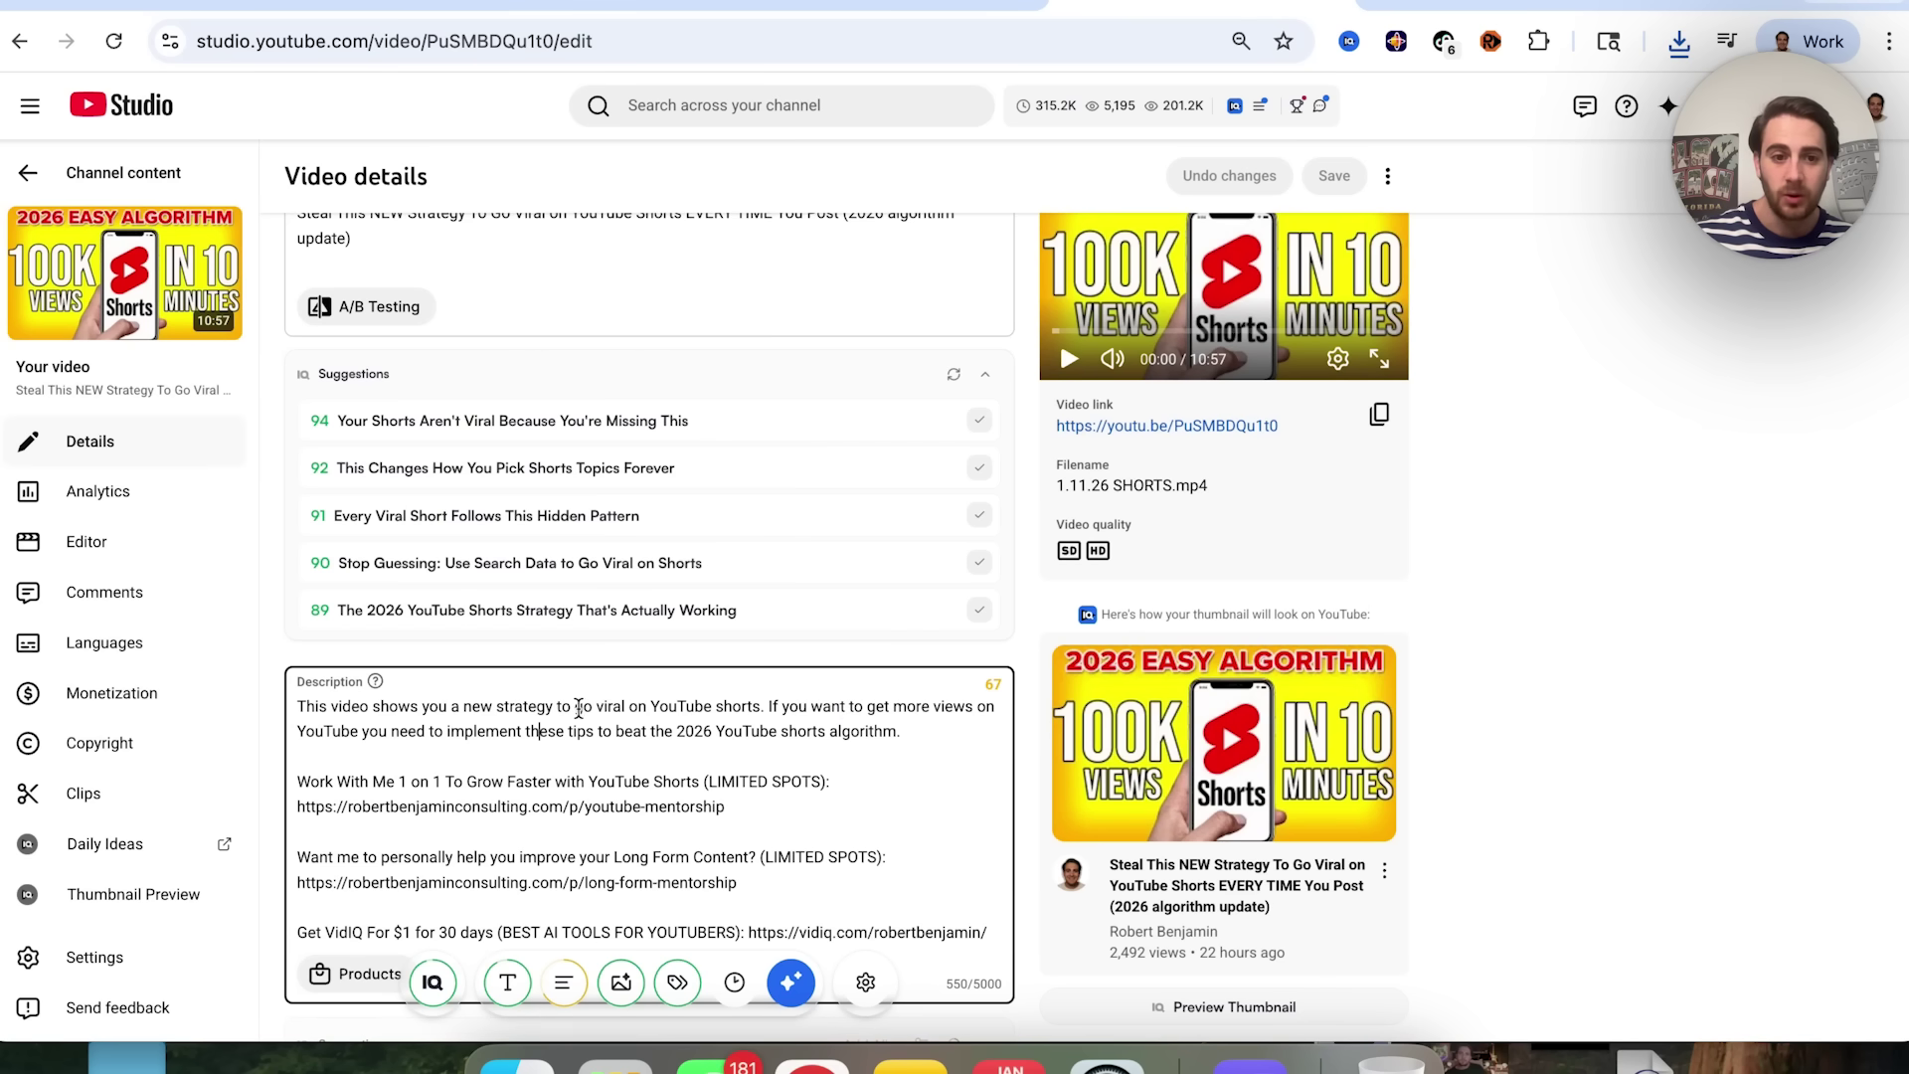
left_click_drag(594, 705, 733, 706)
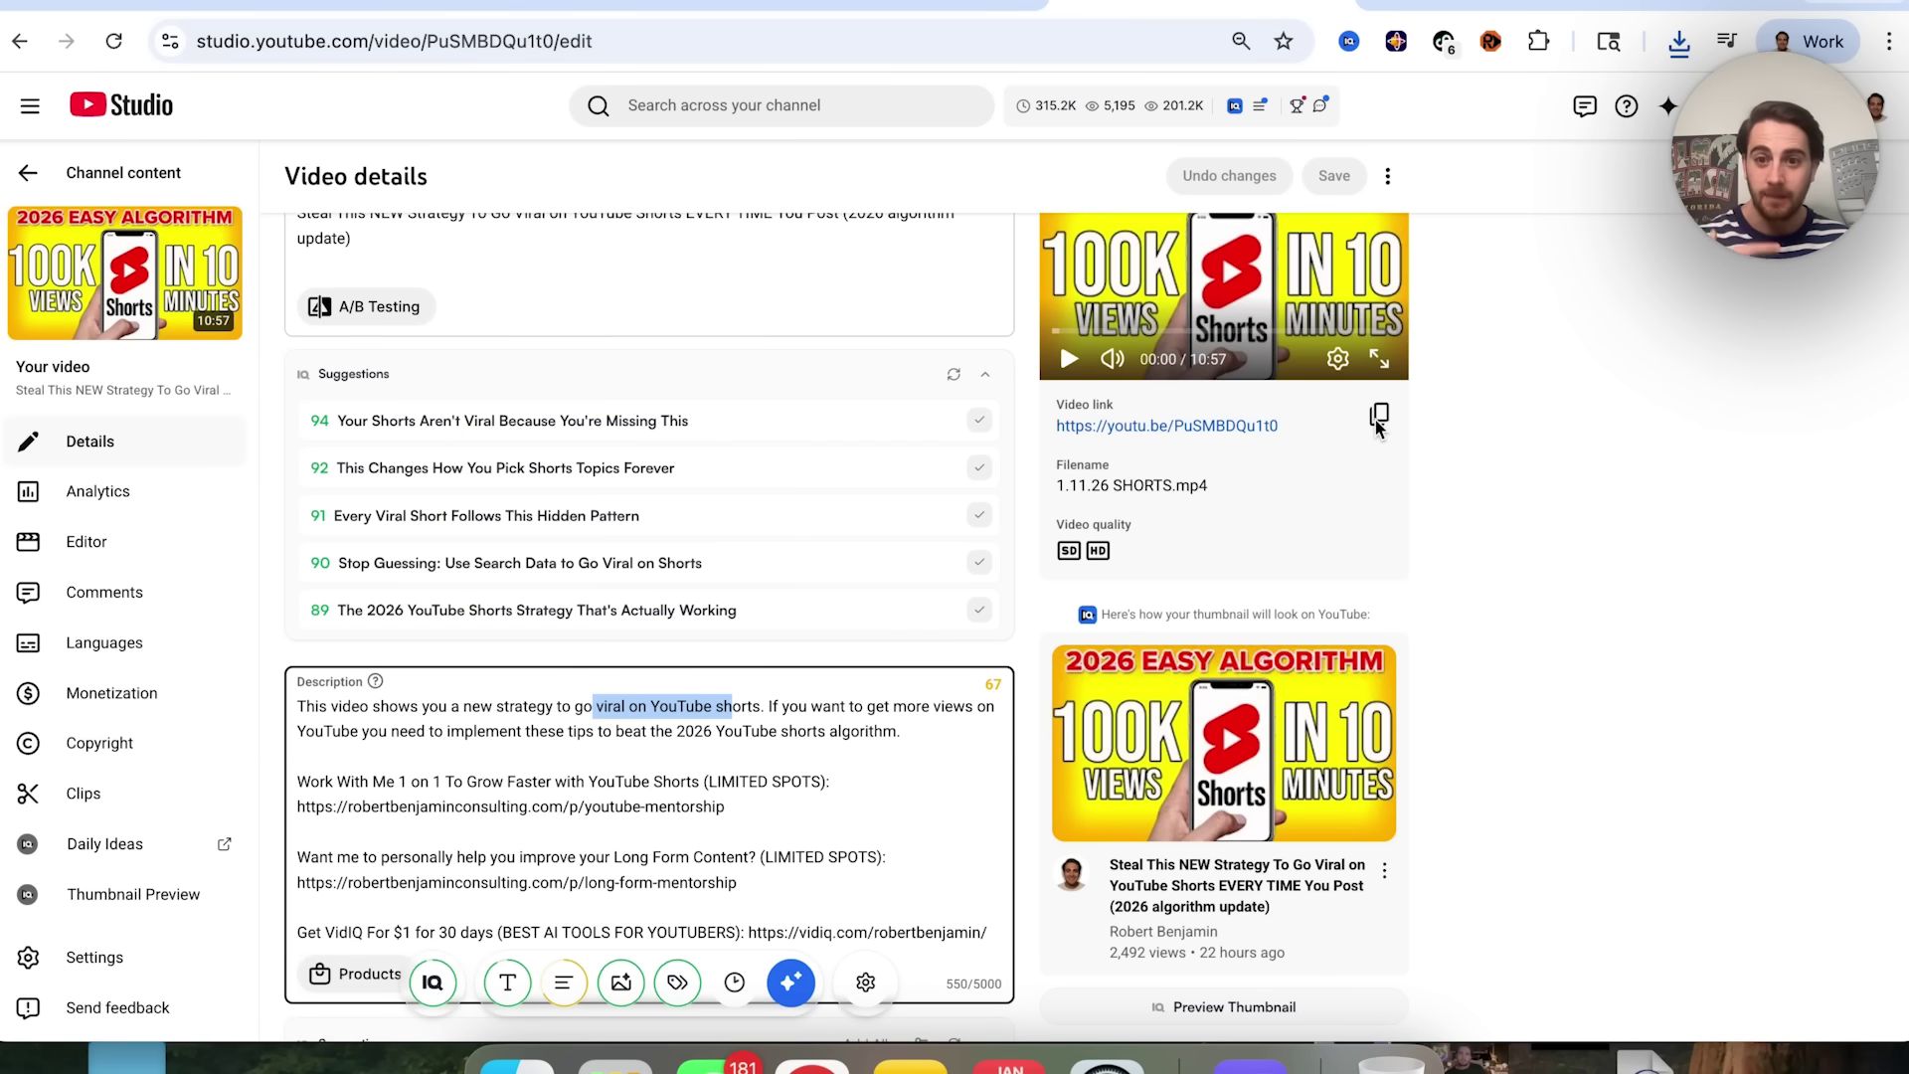
scroll(1056, 553, "up", 1)
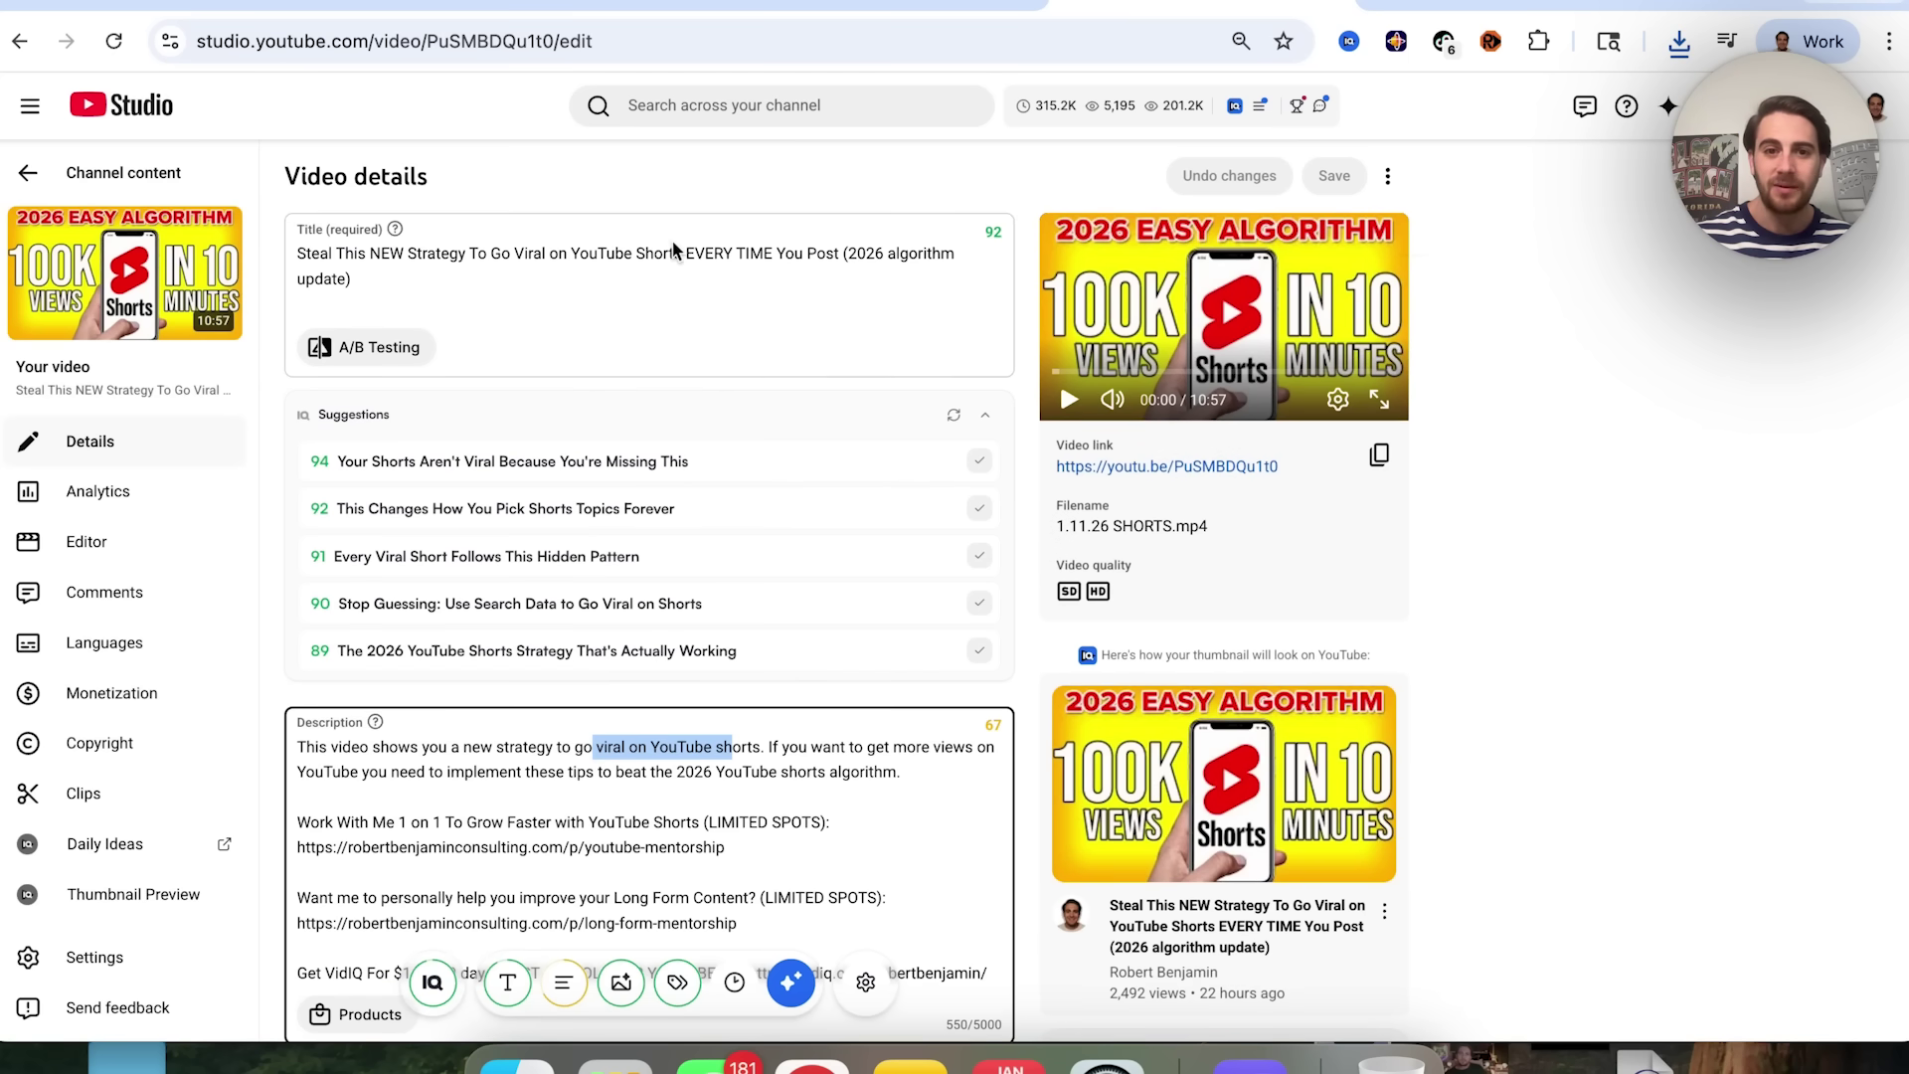
Step: Review the description suggestions, the video's tags and the suggested tags
scroll(732, 809, "down", 10)
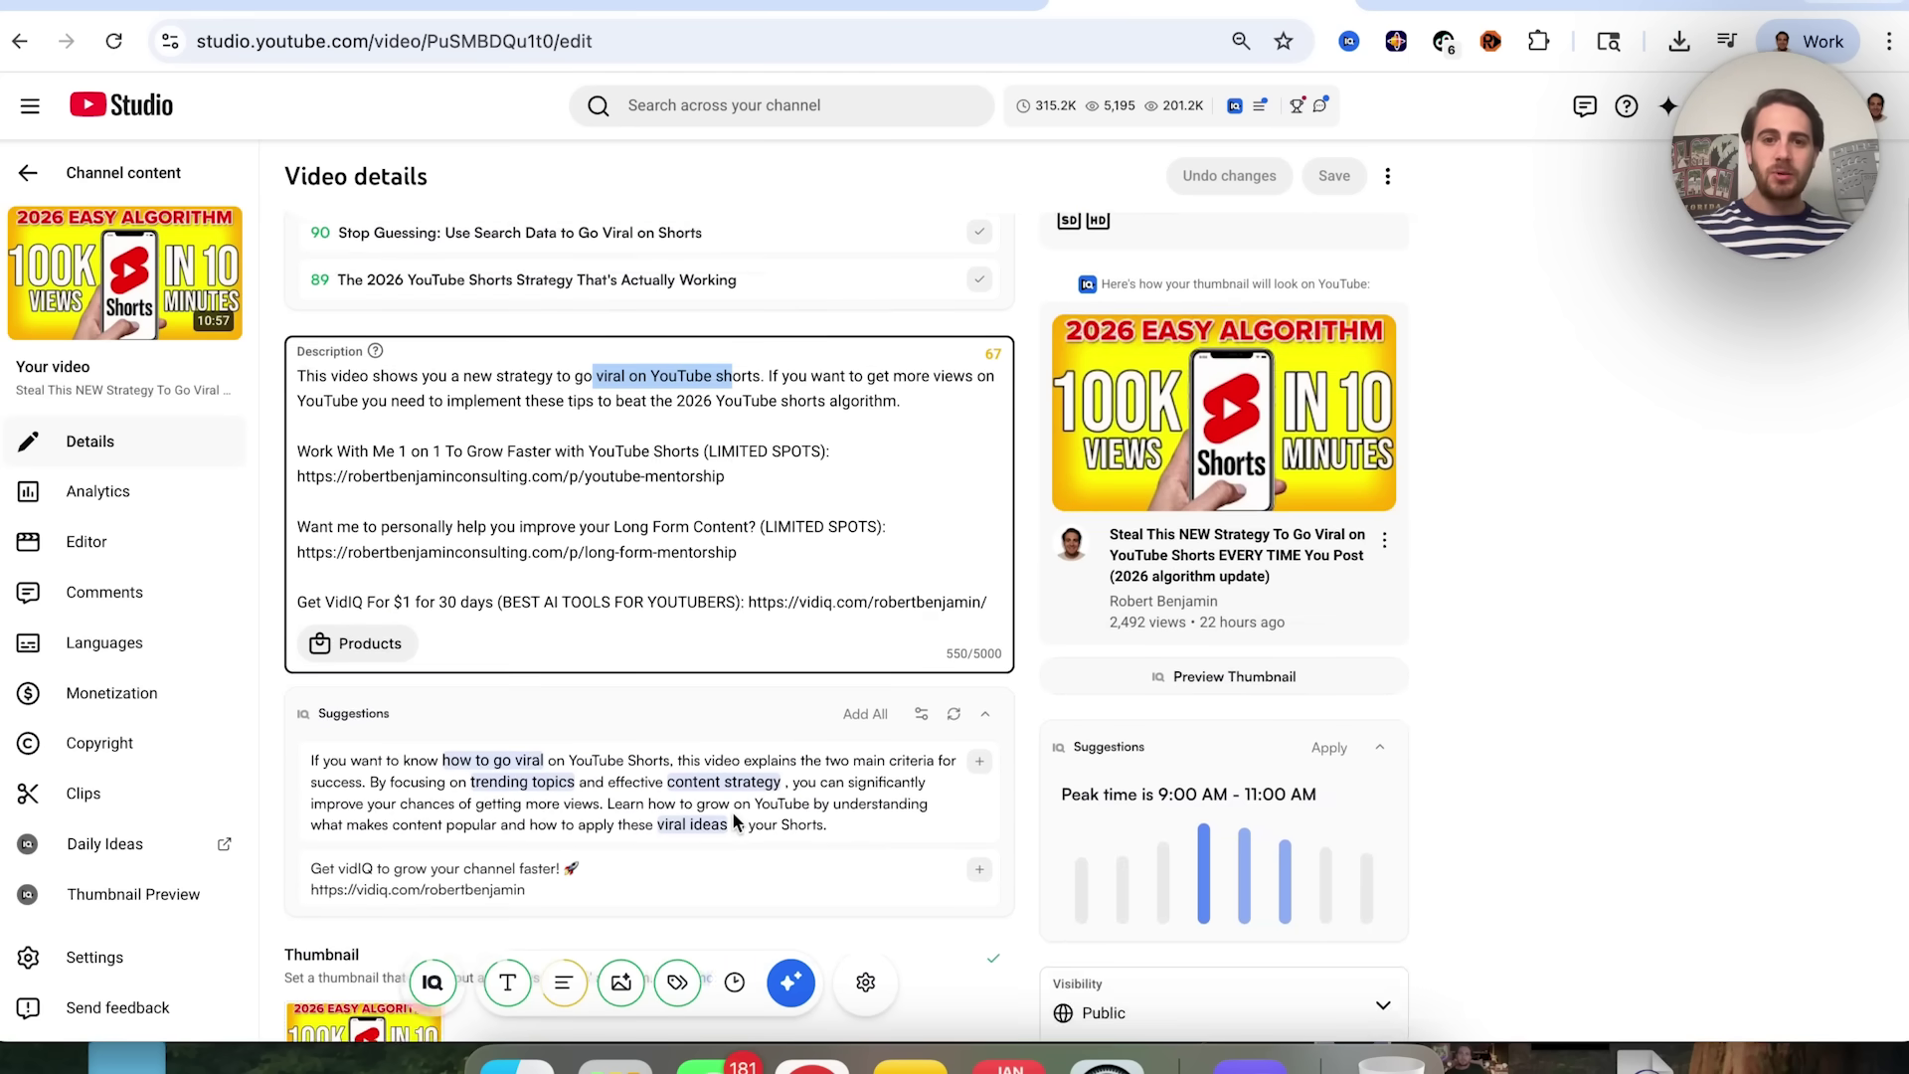
scroll(731, 810, "down", 15)
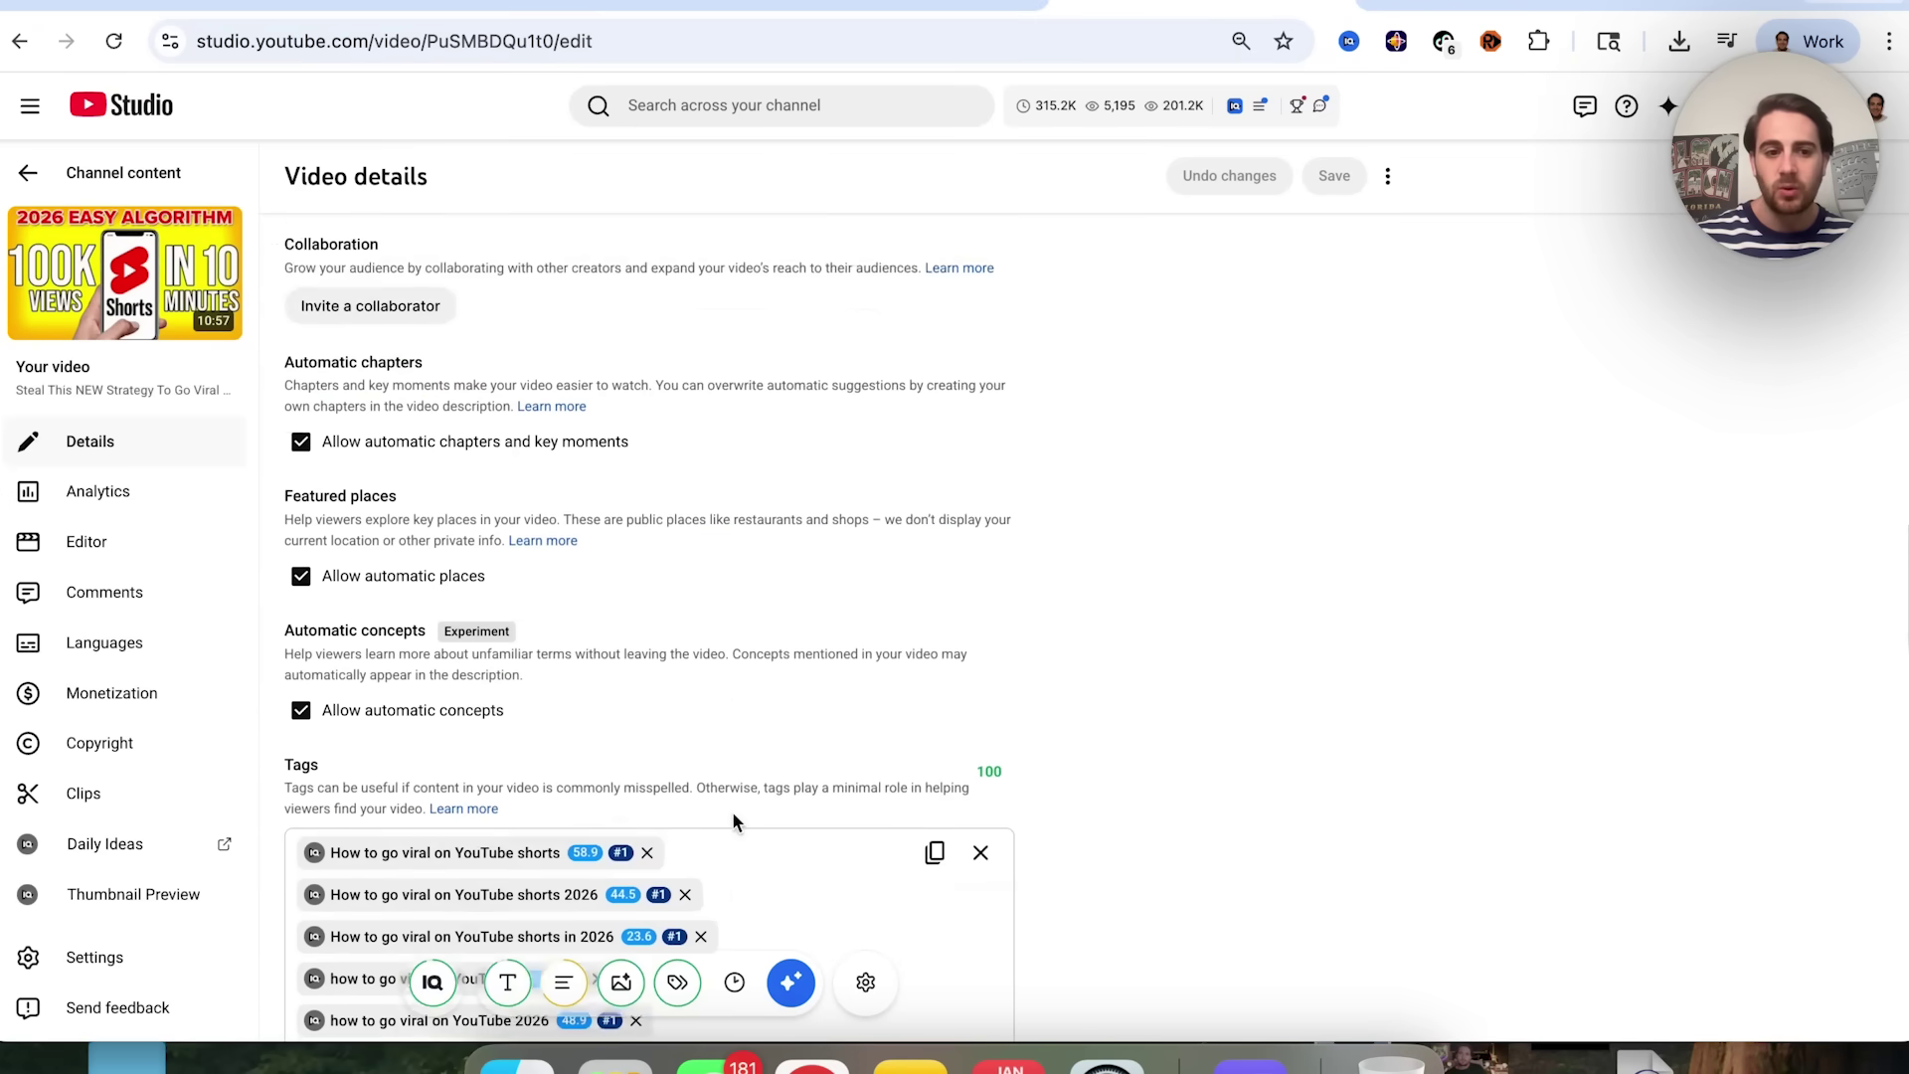
scroll(732, 809, "down", 2)
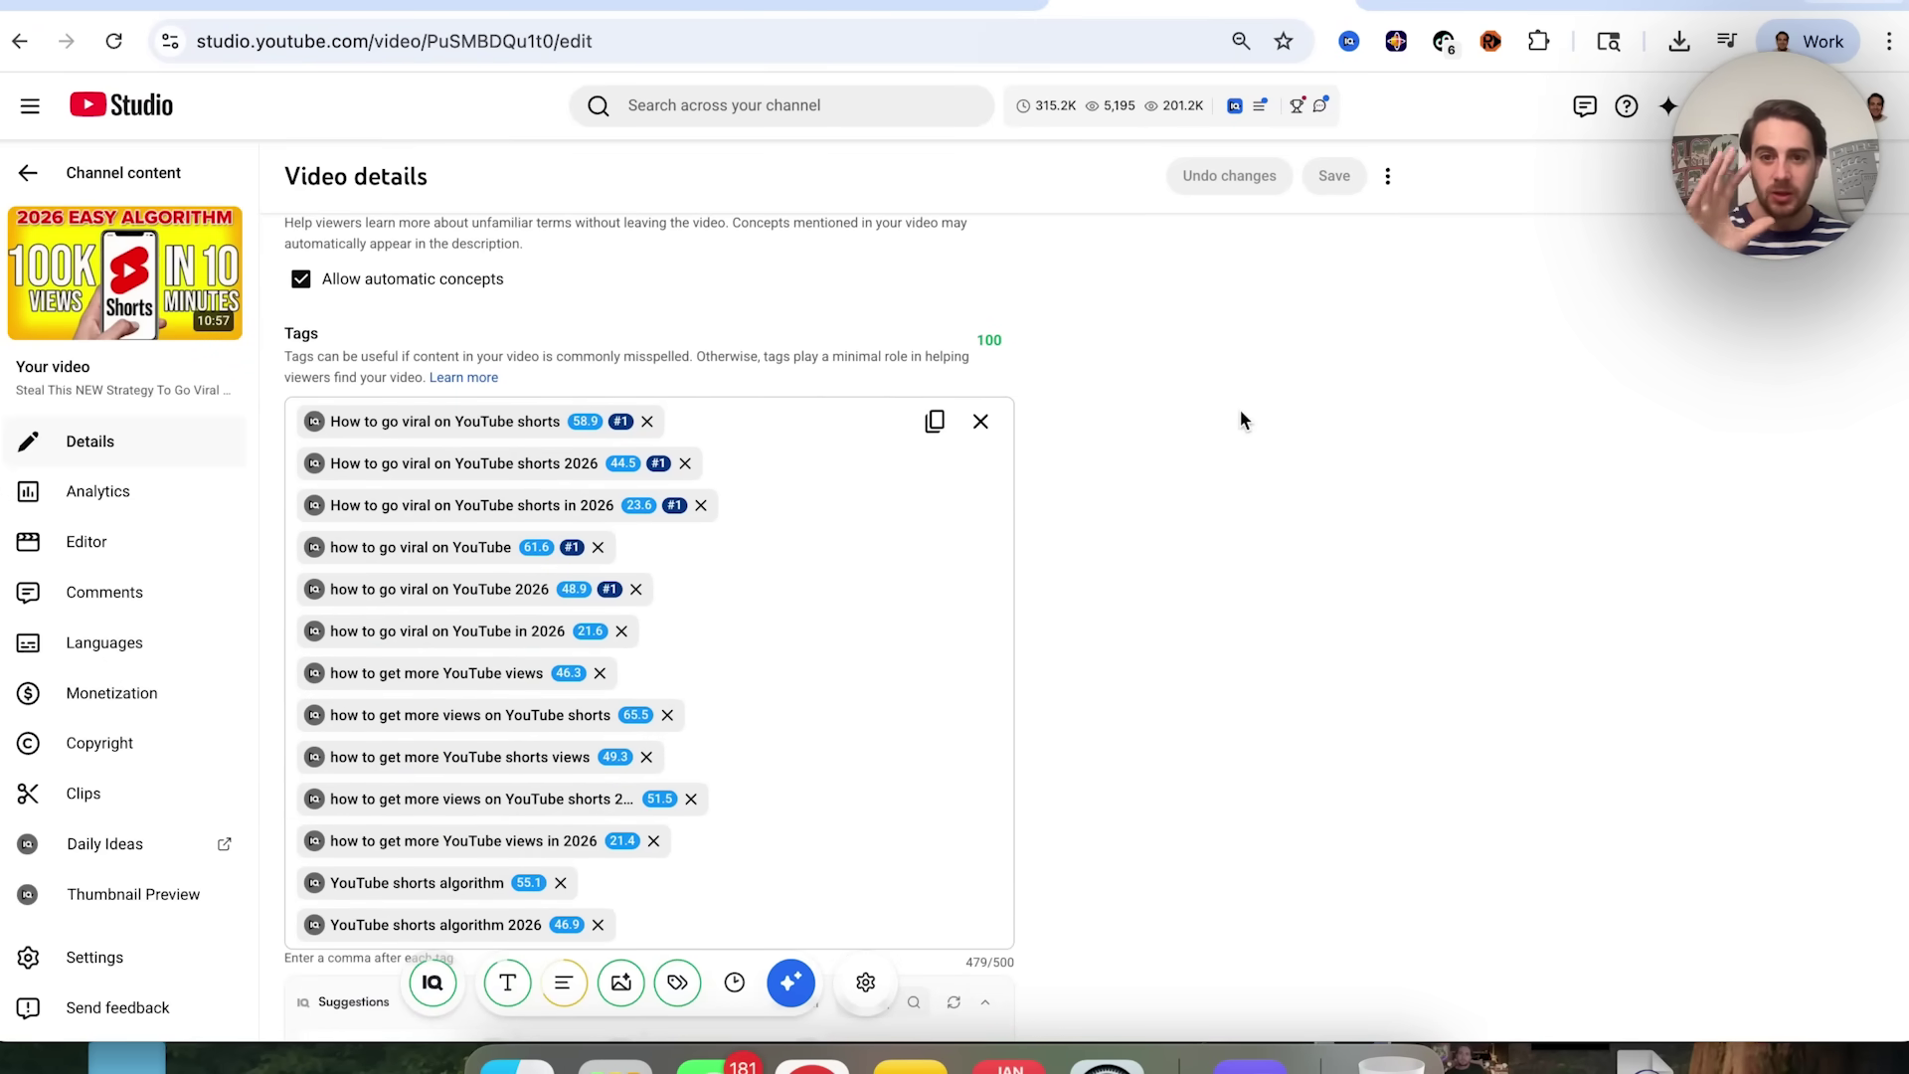
scroll(953, 552, "down", 6)
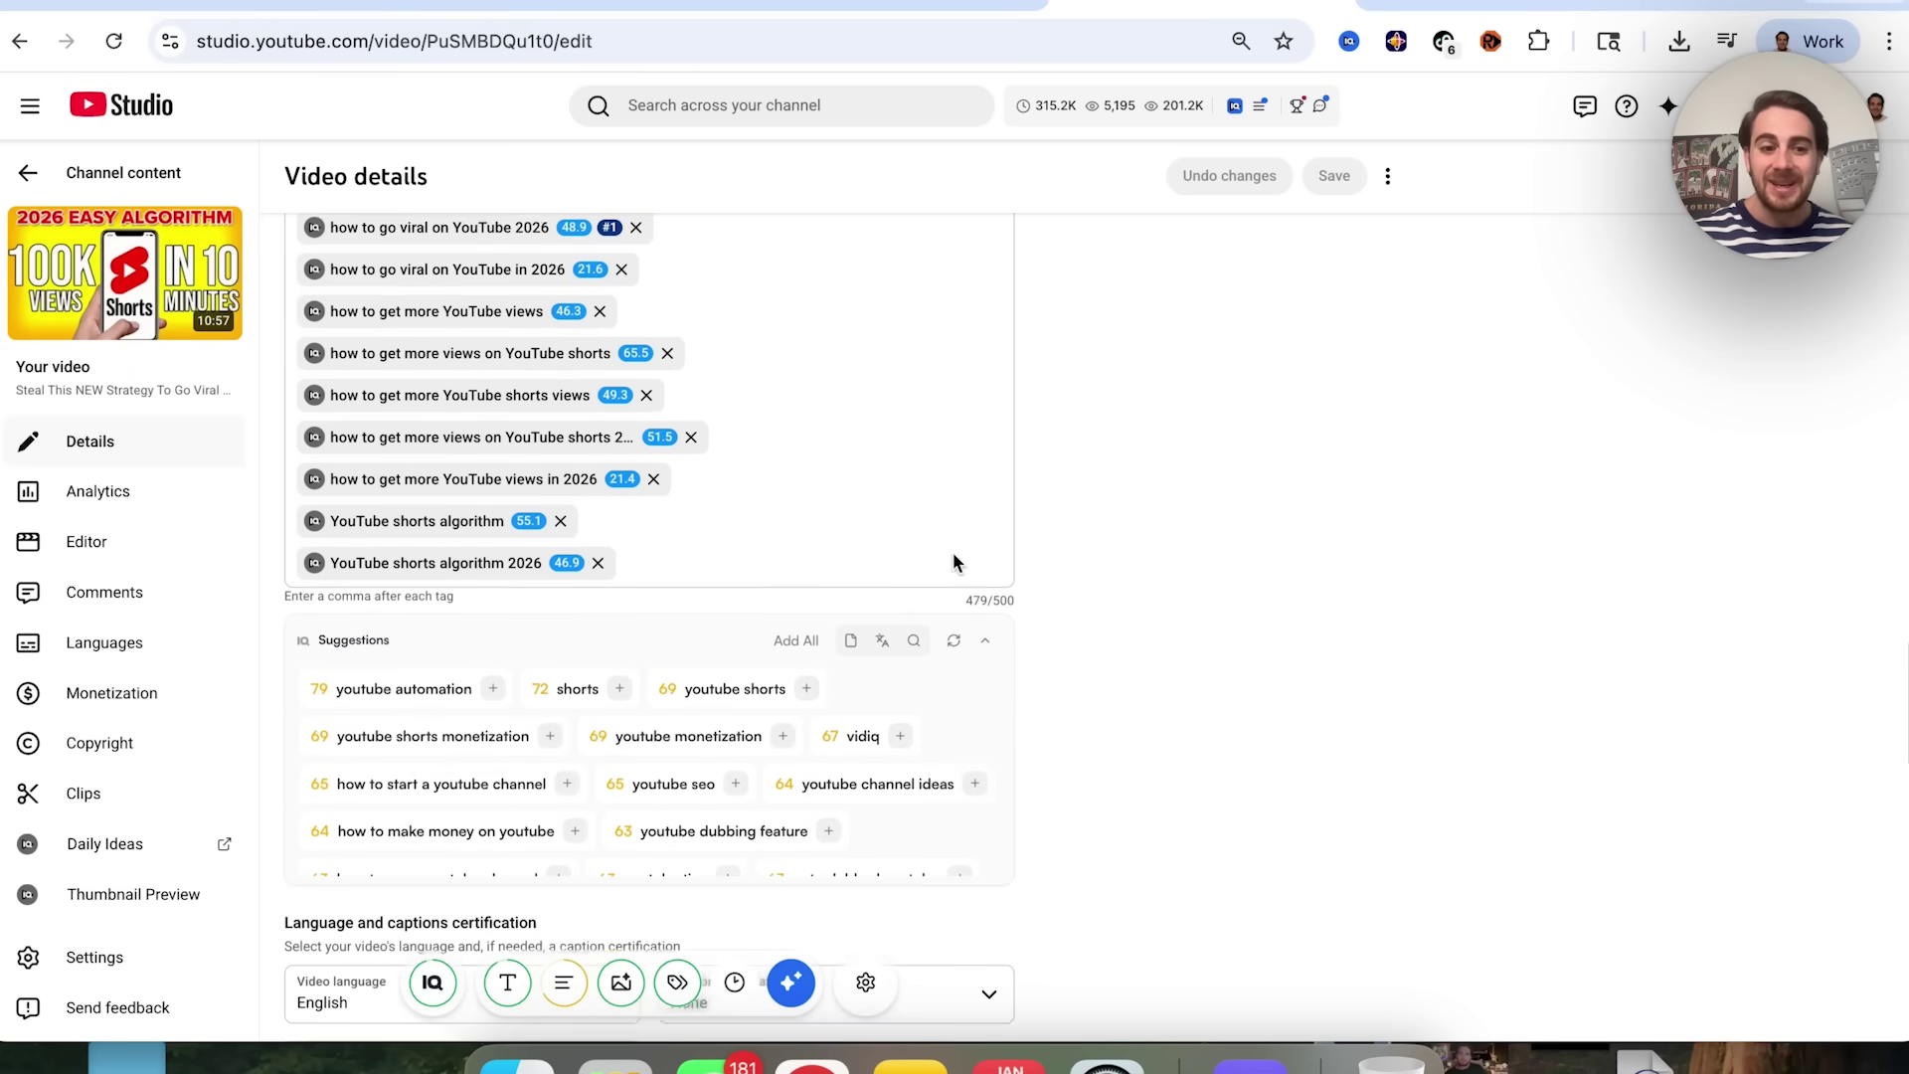
Step: View the available options for the video's Category setting and close the list without changing it
scroll(952, 563, "down", 8)
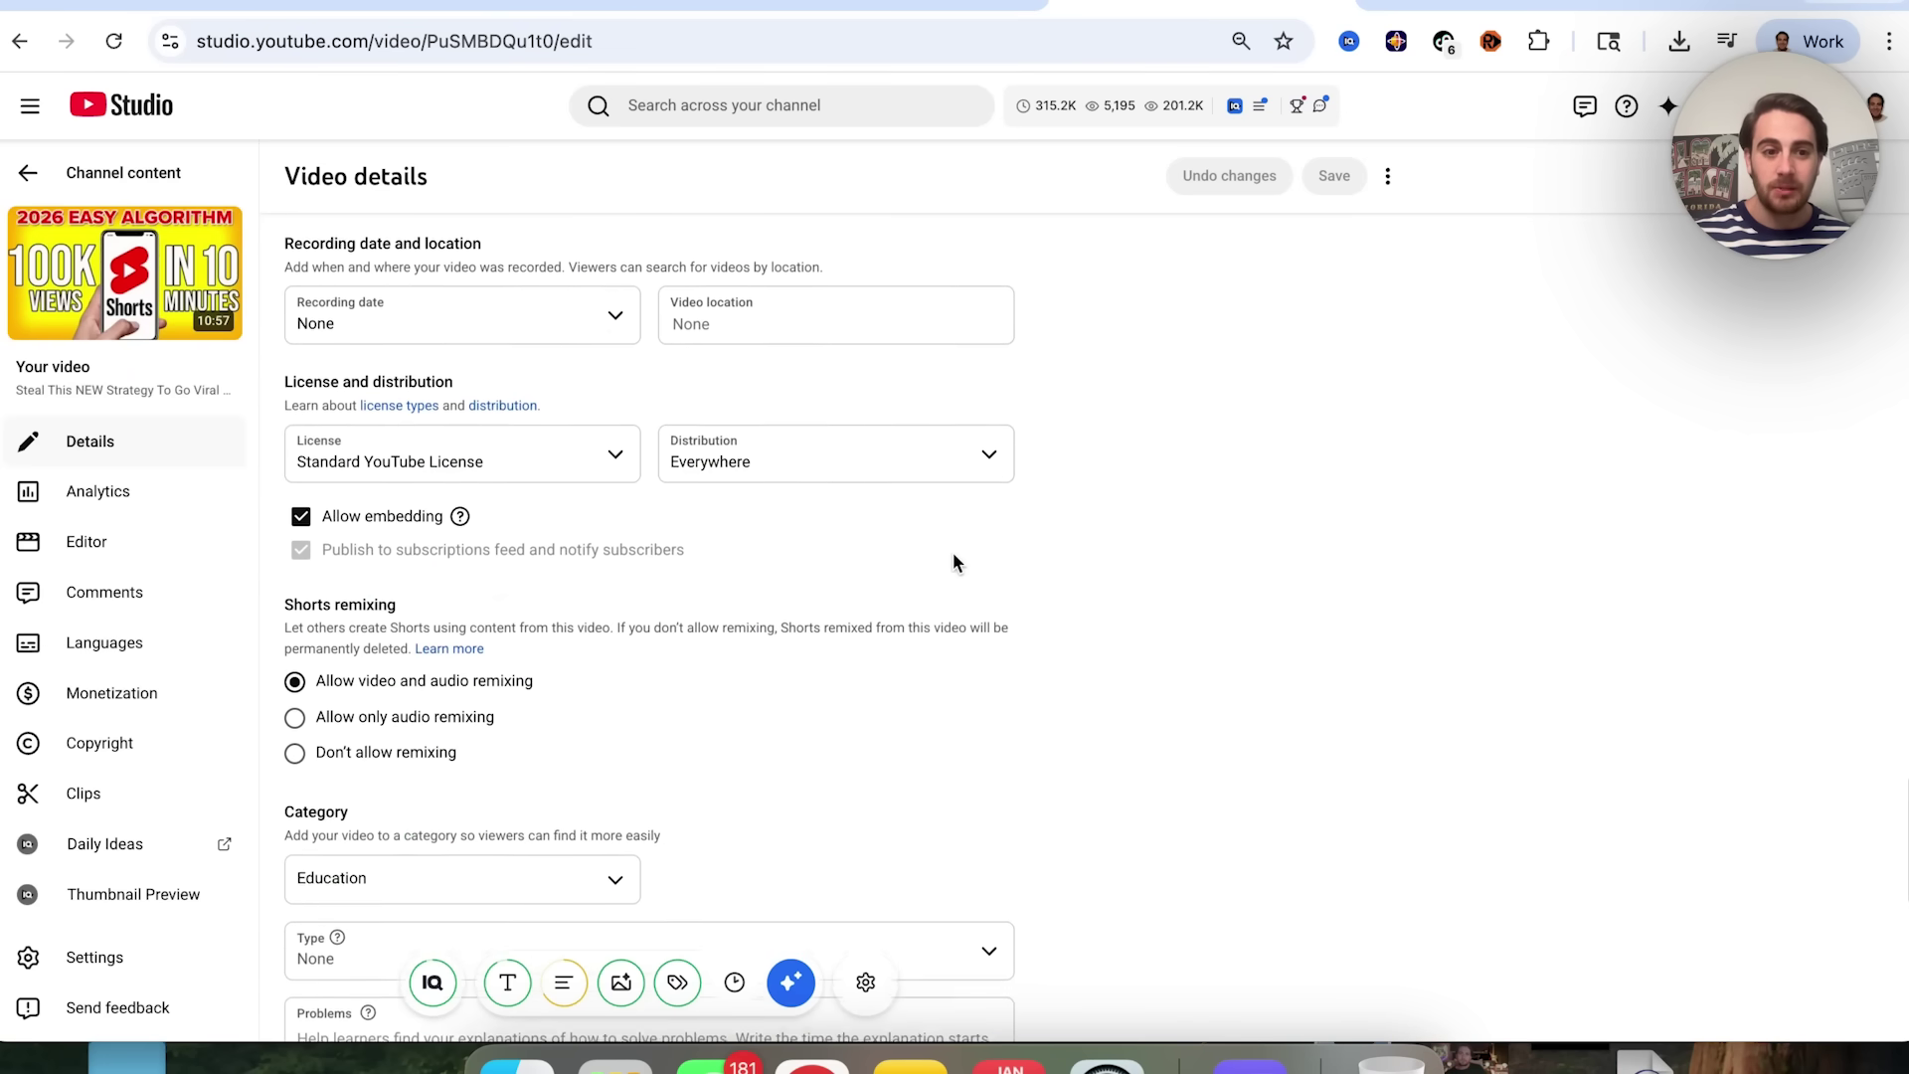
scroll(952, 562, "down", 1)
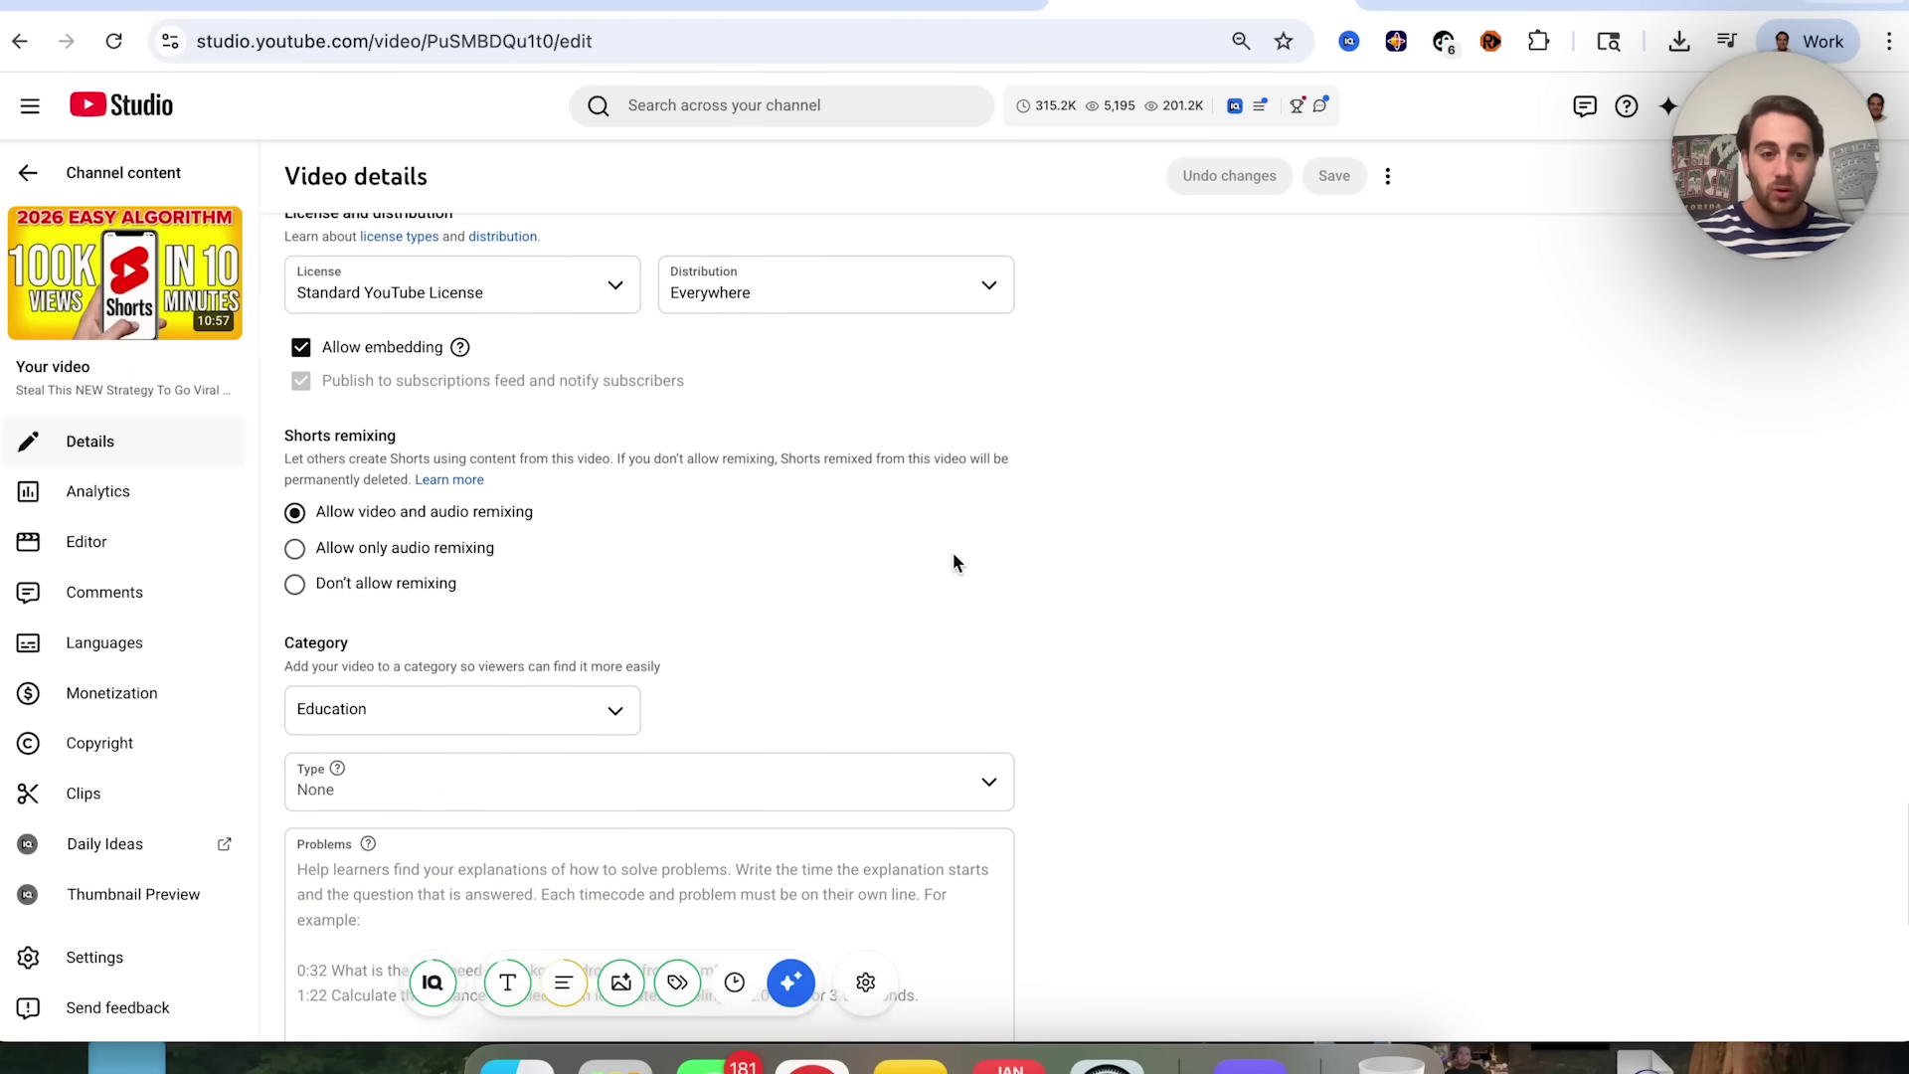
left_click(360, 711)
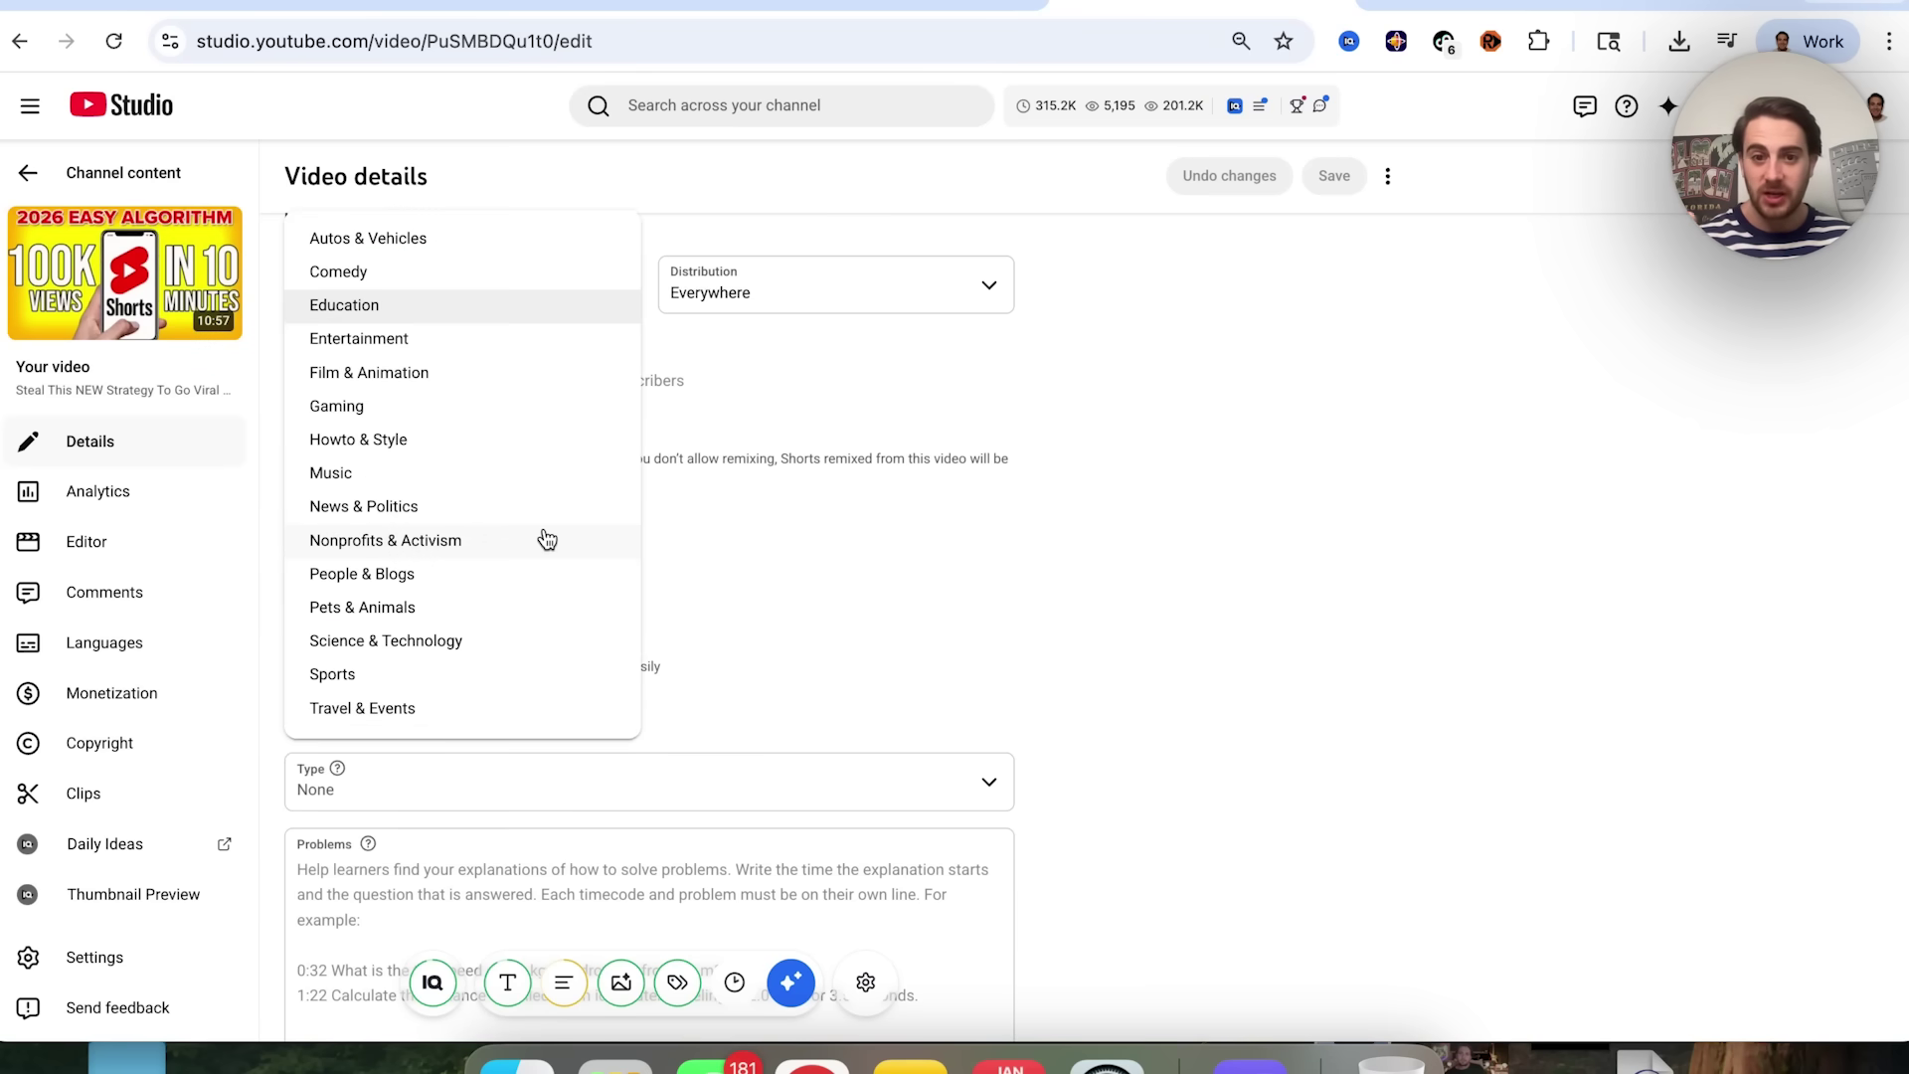
left_click(871, 541)
Step: Recheck the video details from the title down to the Type setting, and reopen the Category options
scroll(870, 541, "up", 10)
scroll(873, 552, "up", 6)
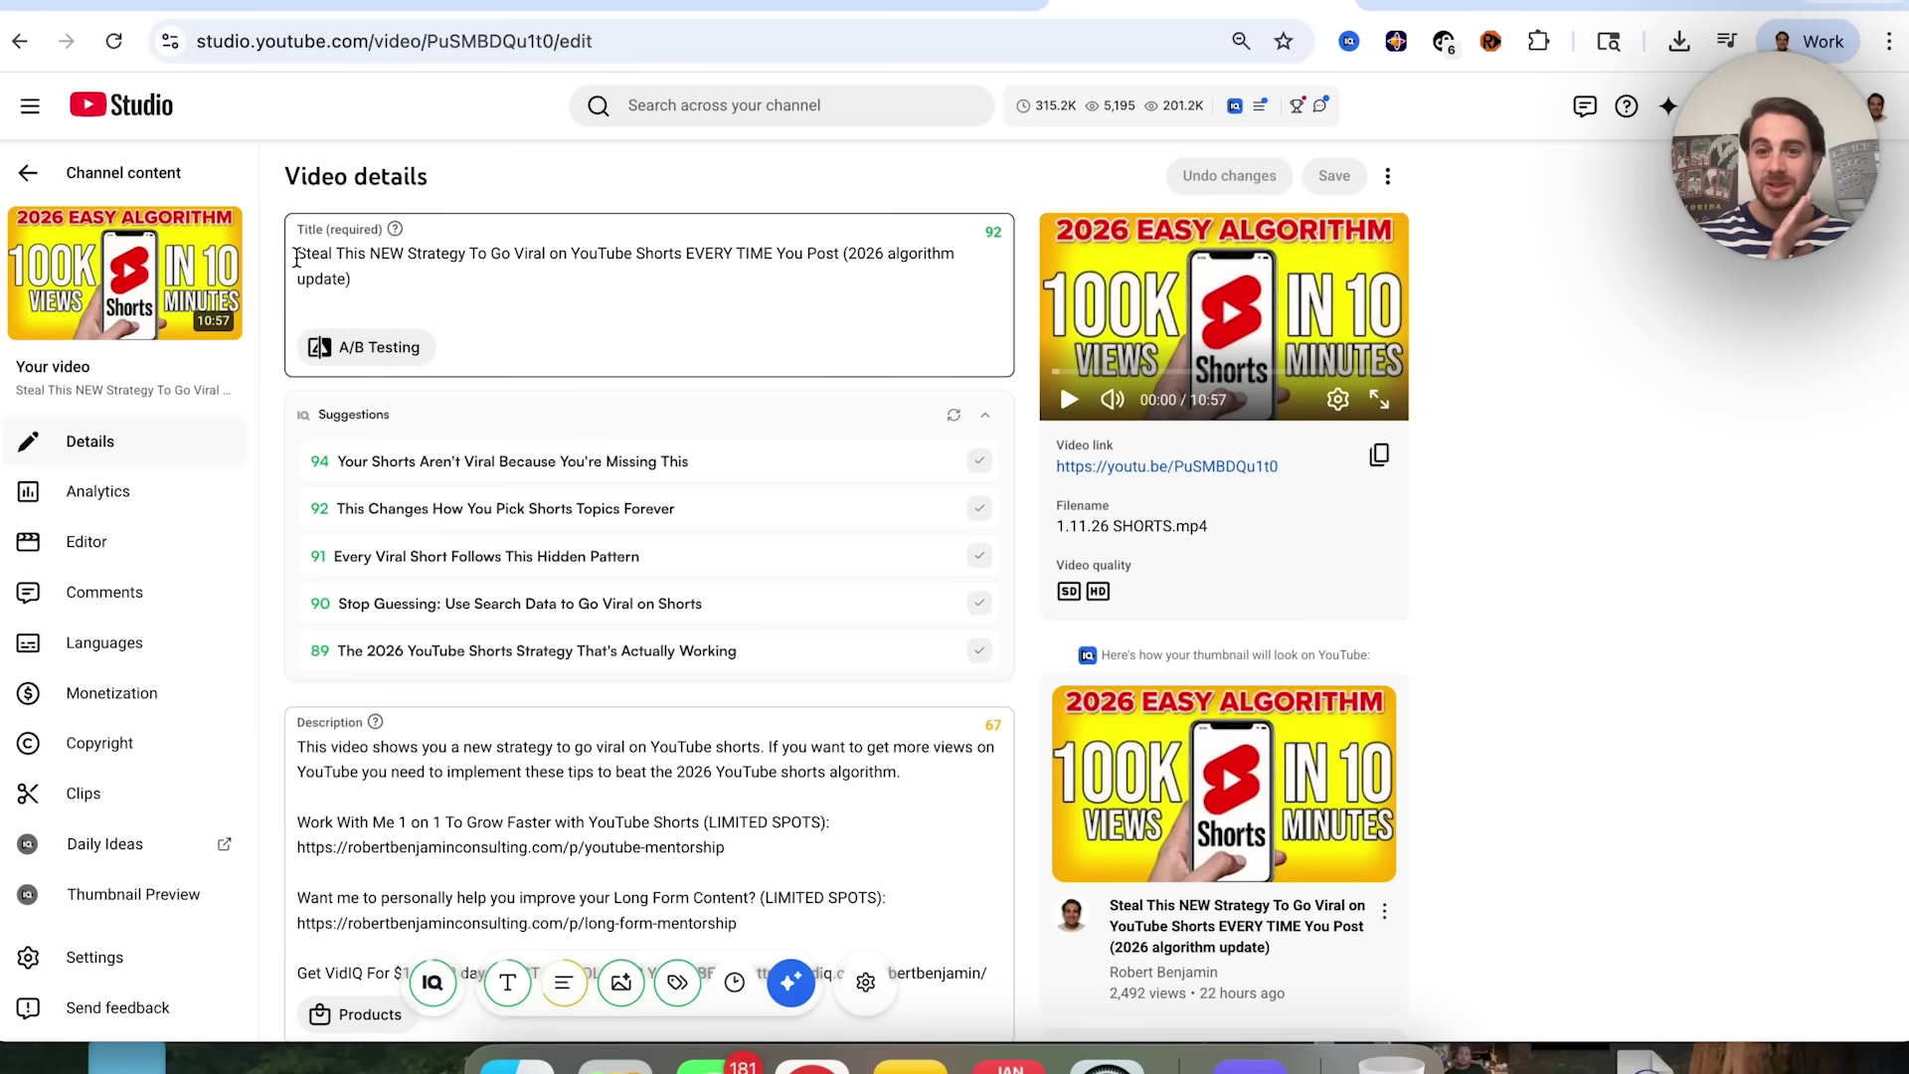
scroll(296, 258, "down", 20)
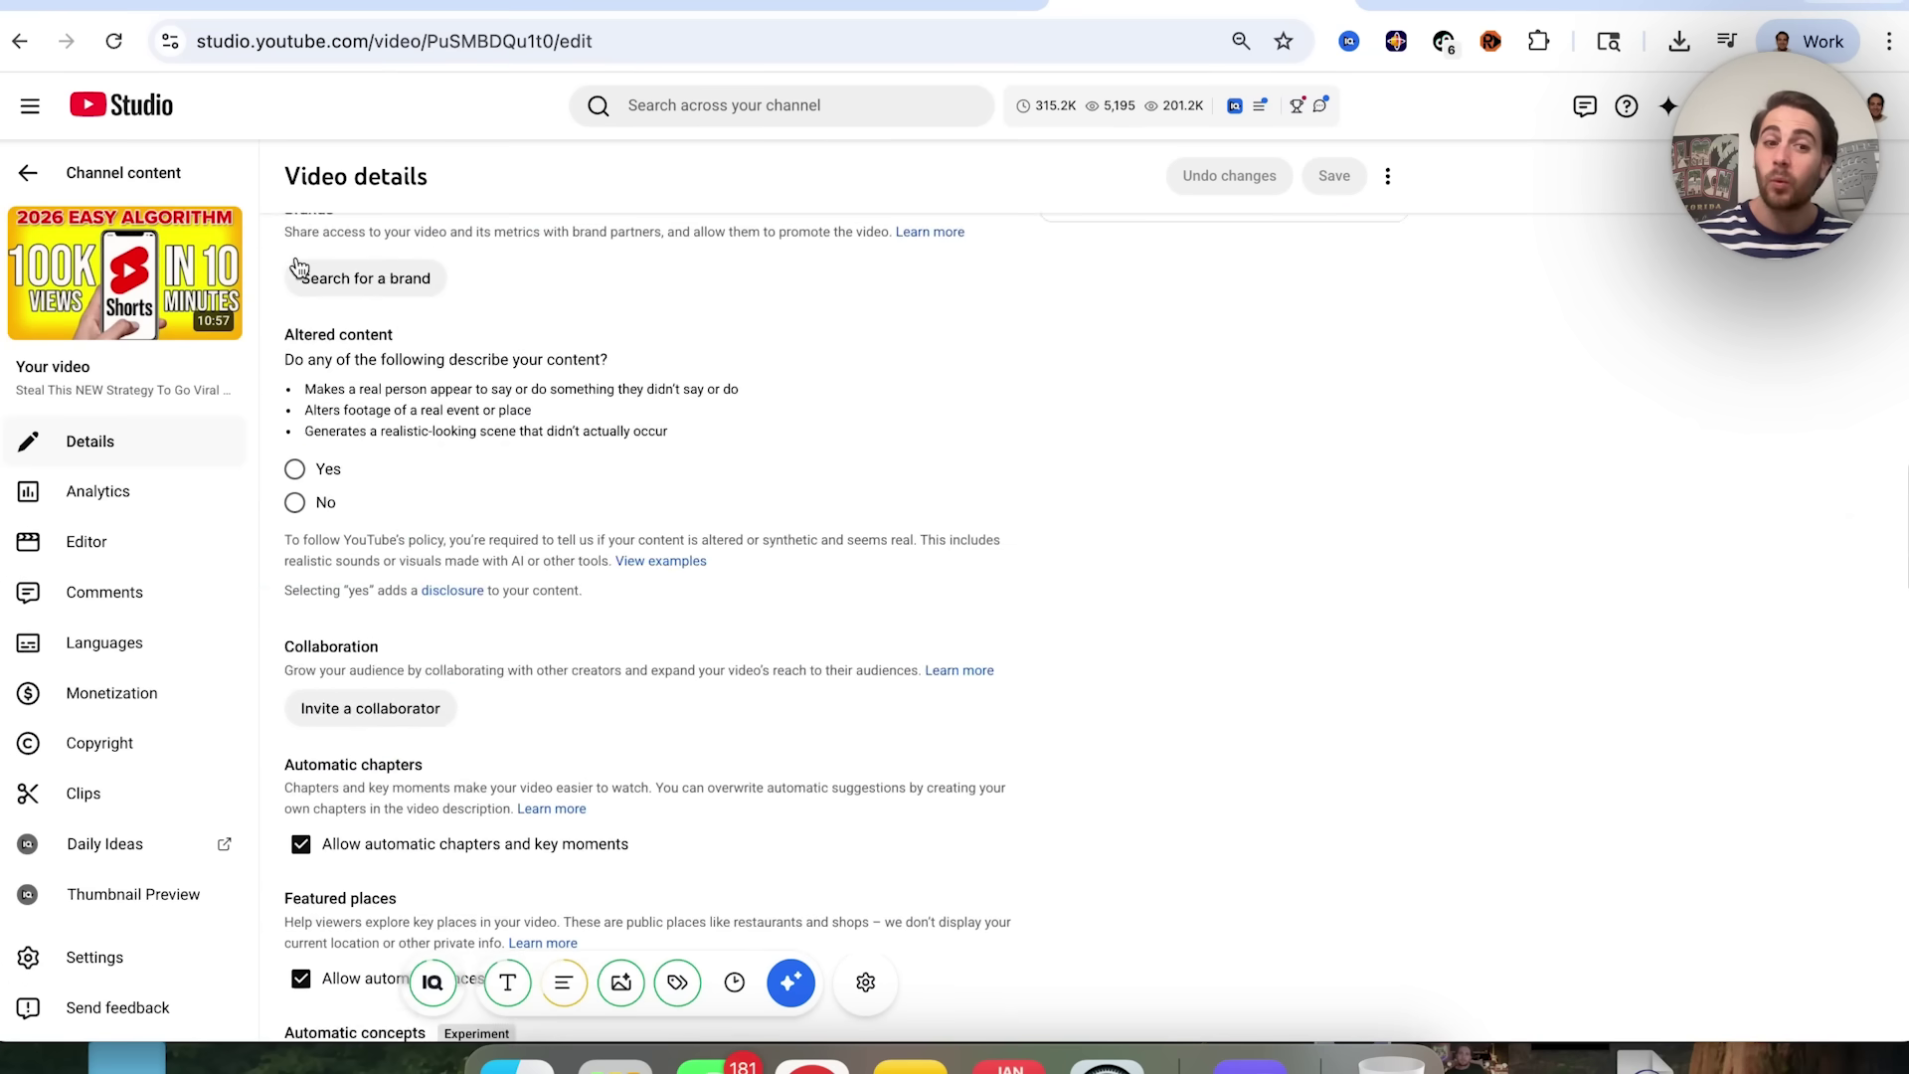
scroll(296, 267, "down", 10)
scroll(296, 267, "up", 3)
scroll(297, 266, "down", 6)
left_click(371, 641)
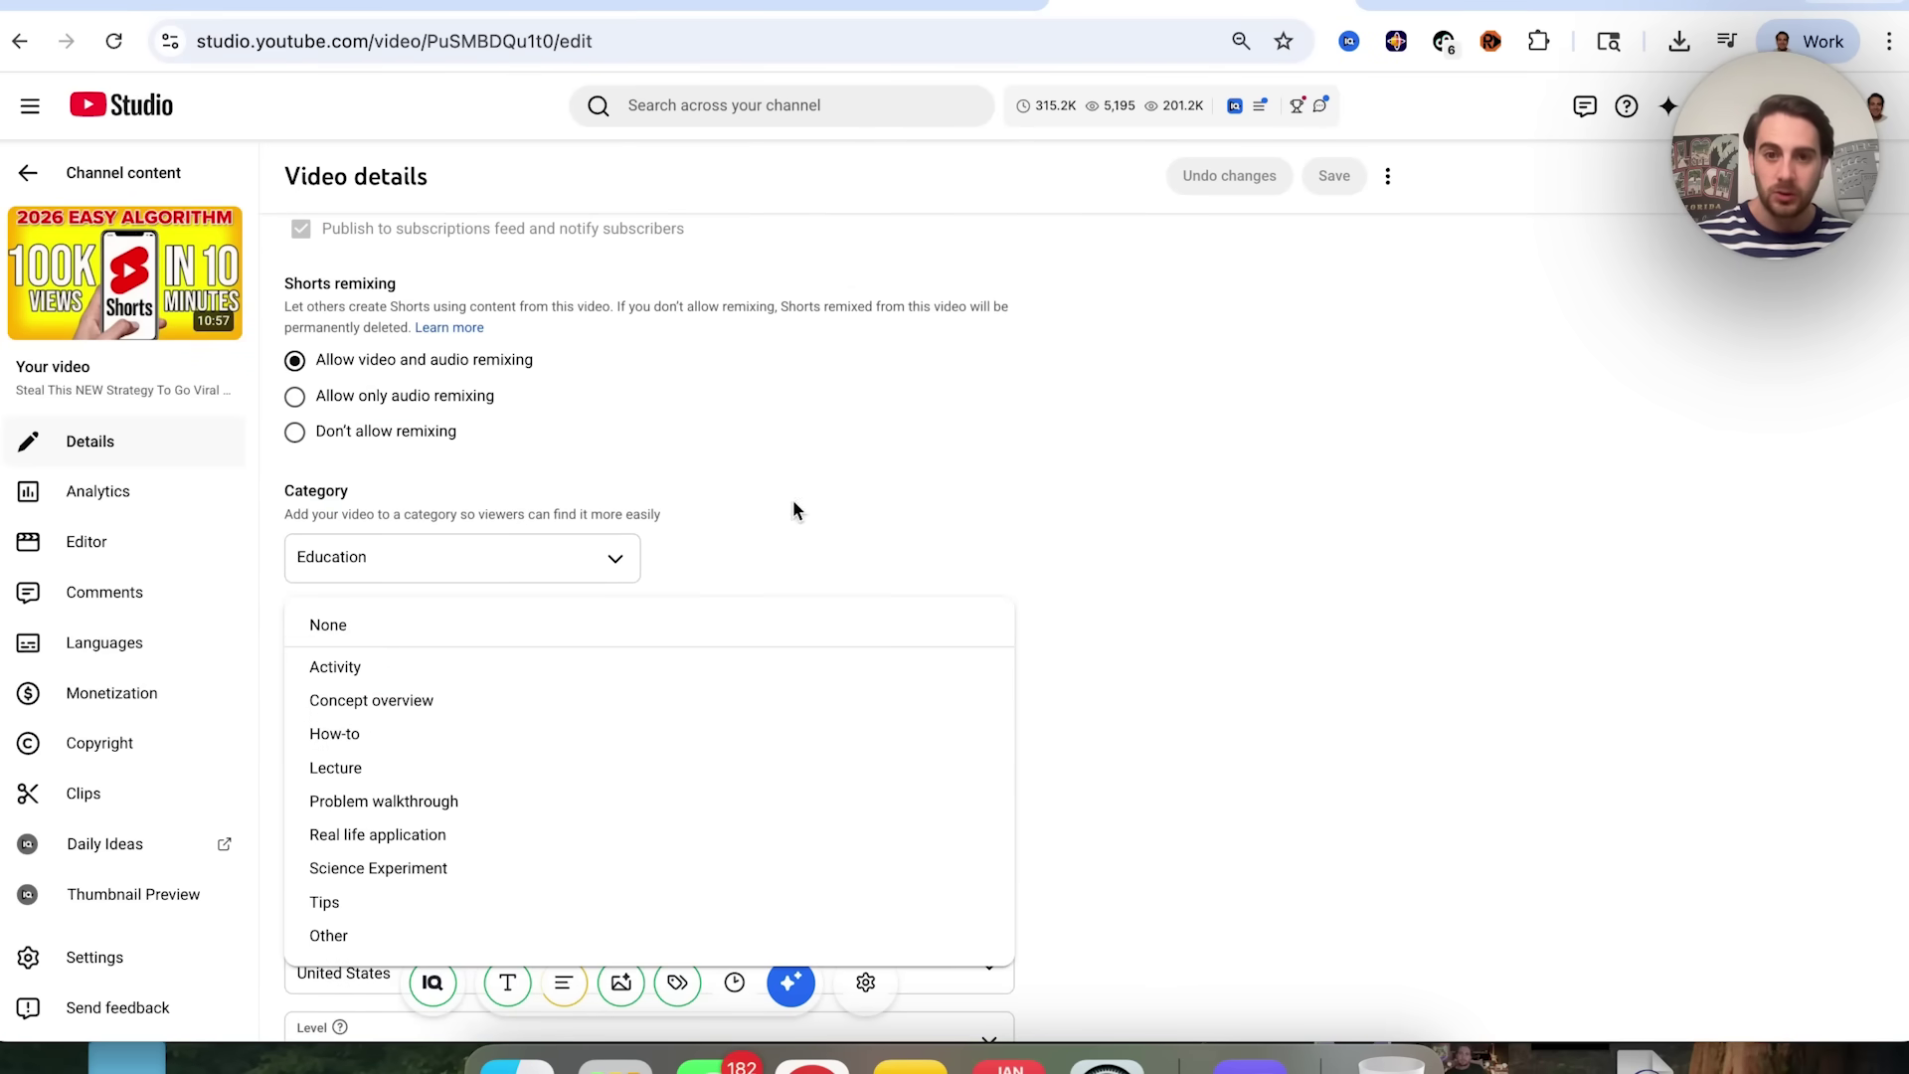
left_click(699, 539)
left_click(604, 559)
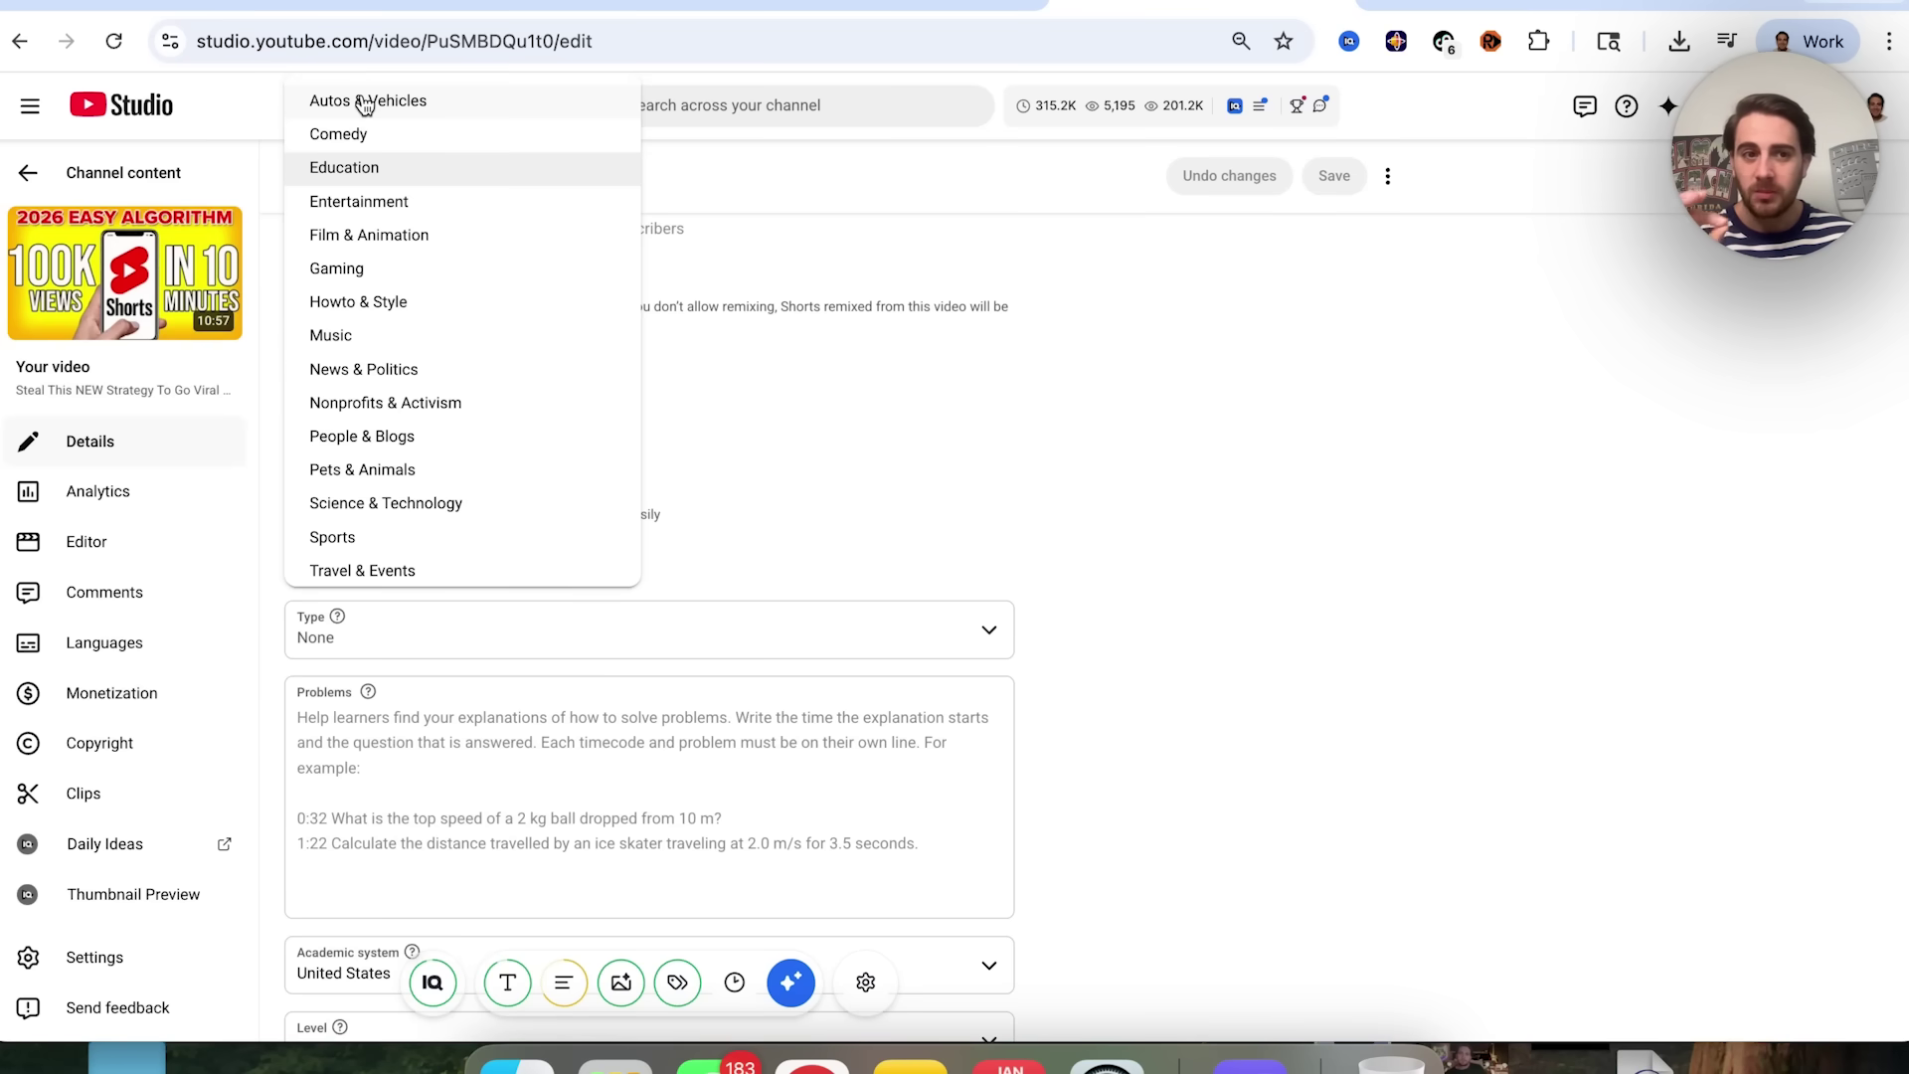
Step: Close the Category options without changing the selection and look back over the video's settings up to the tags
left_click(261, 616)
scroll(260, 618, "up", 7)
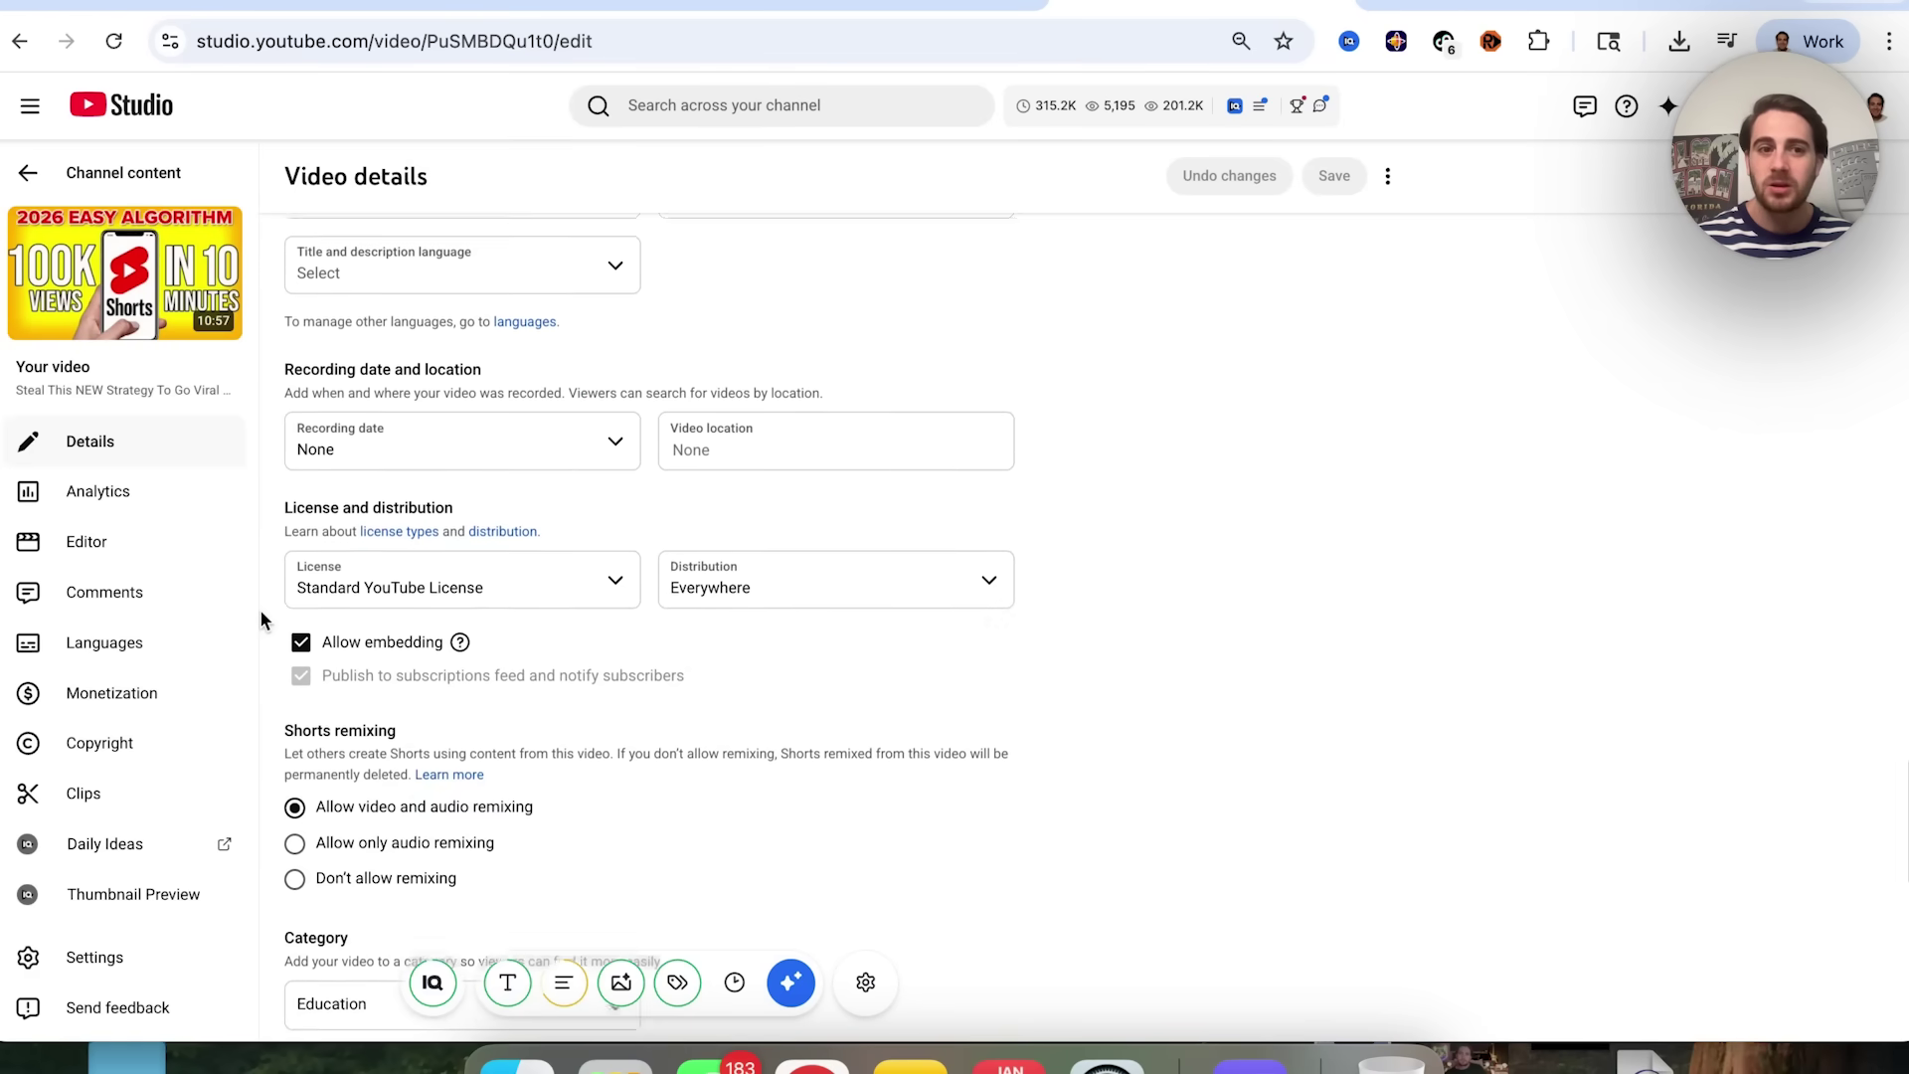
scroll(261, 614, "up", 2)
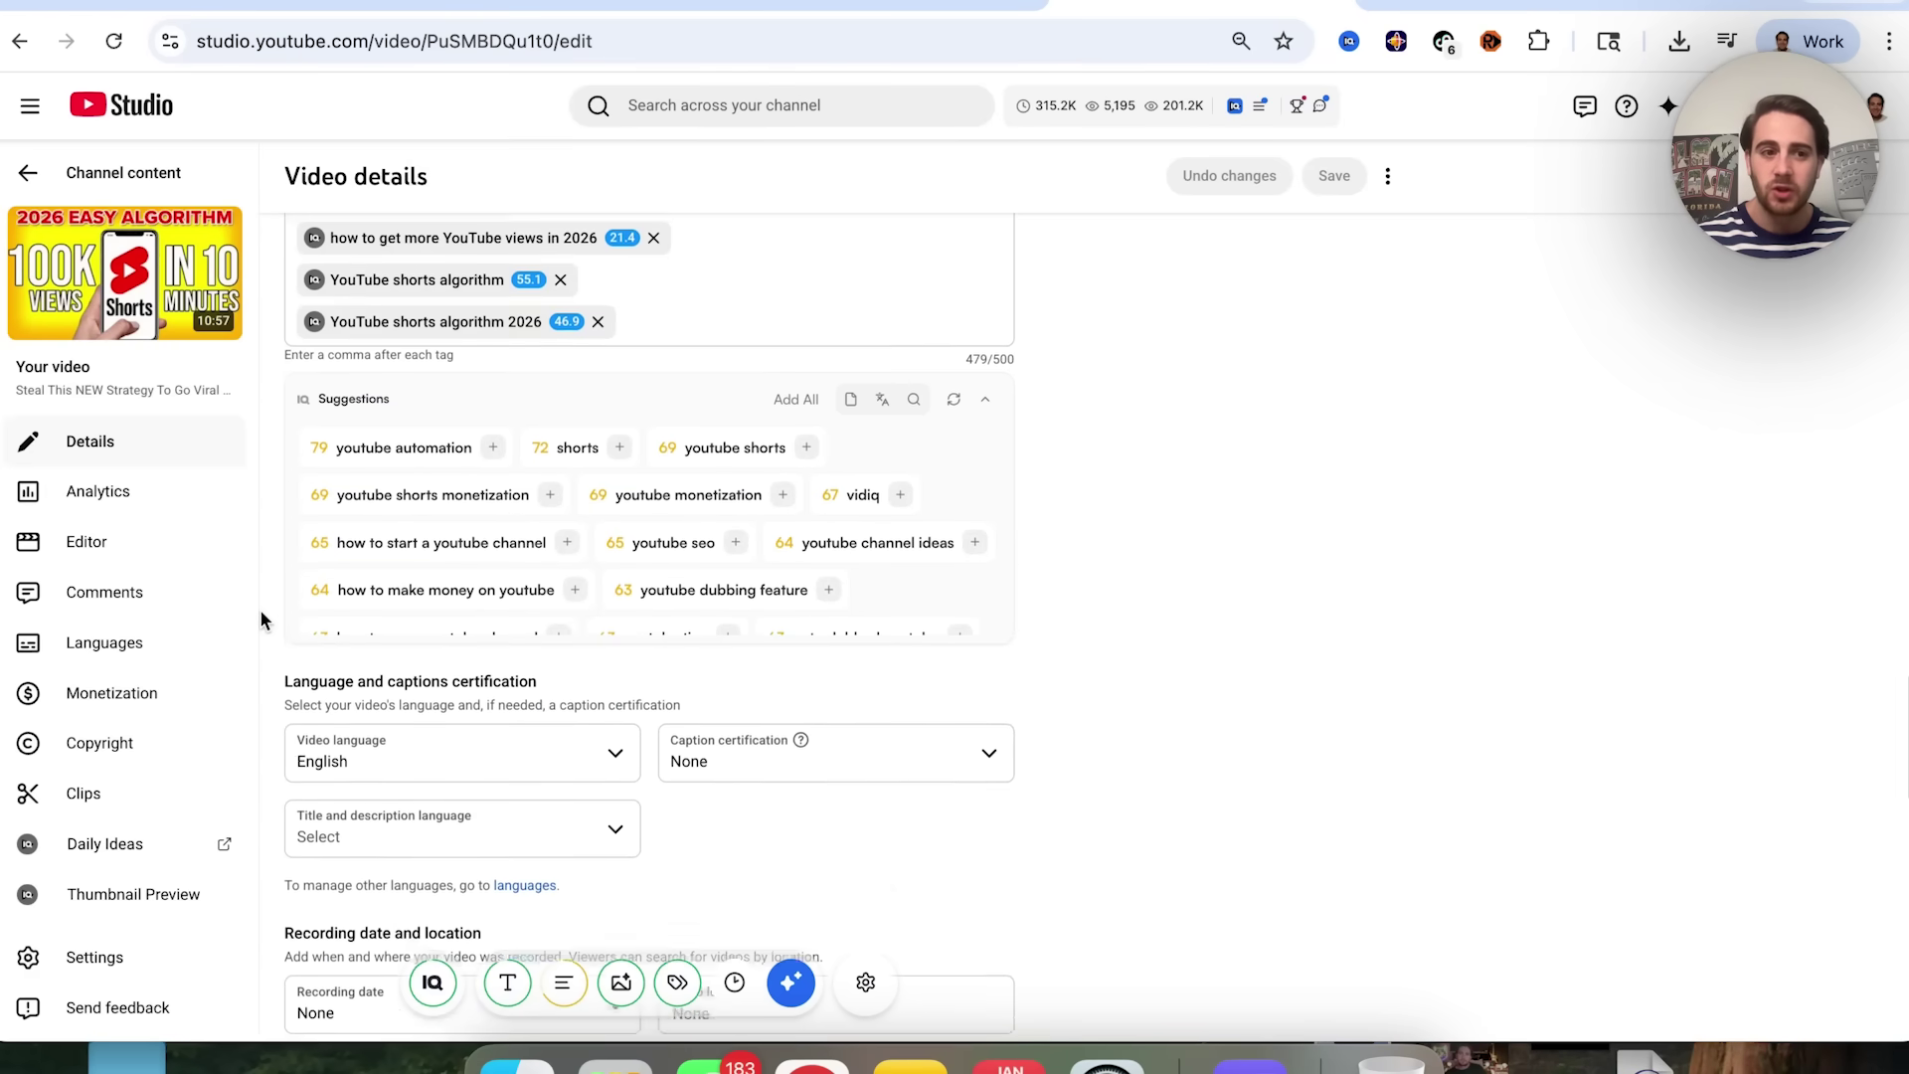
Step: Examine the audio, subtitle, and title and description status of every language in the video's translations
left_click(174, 651)
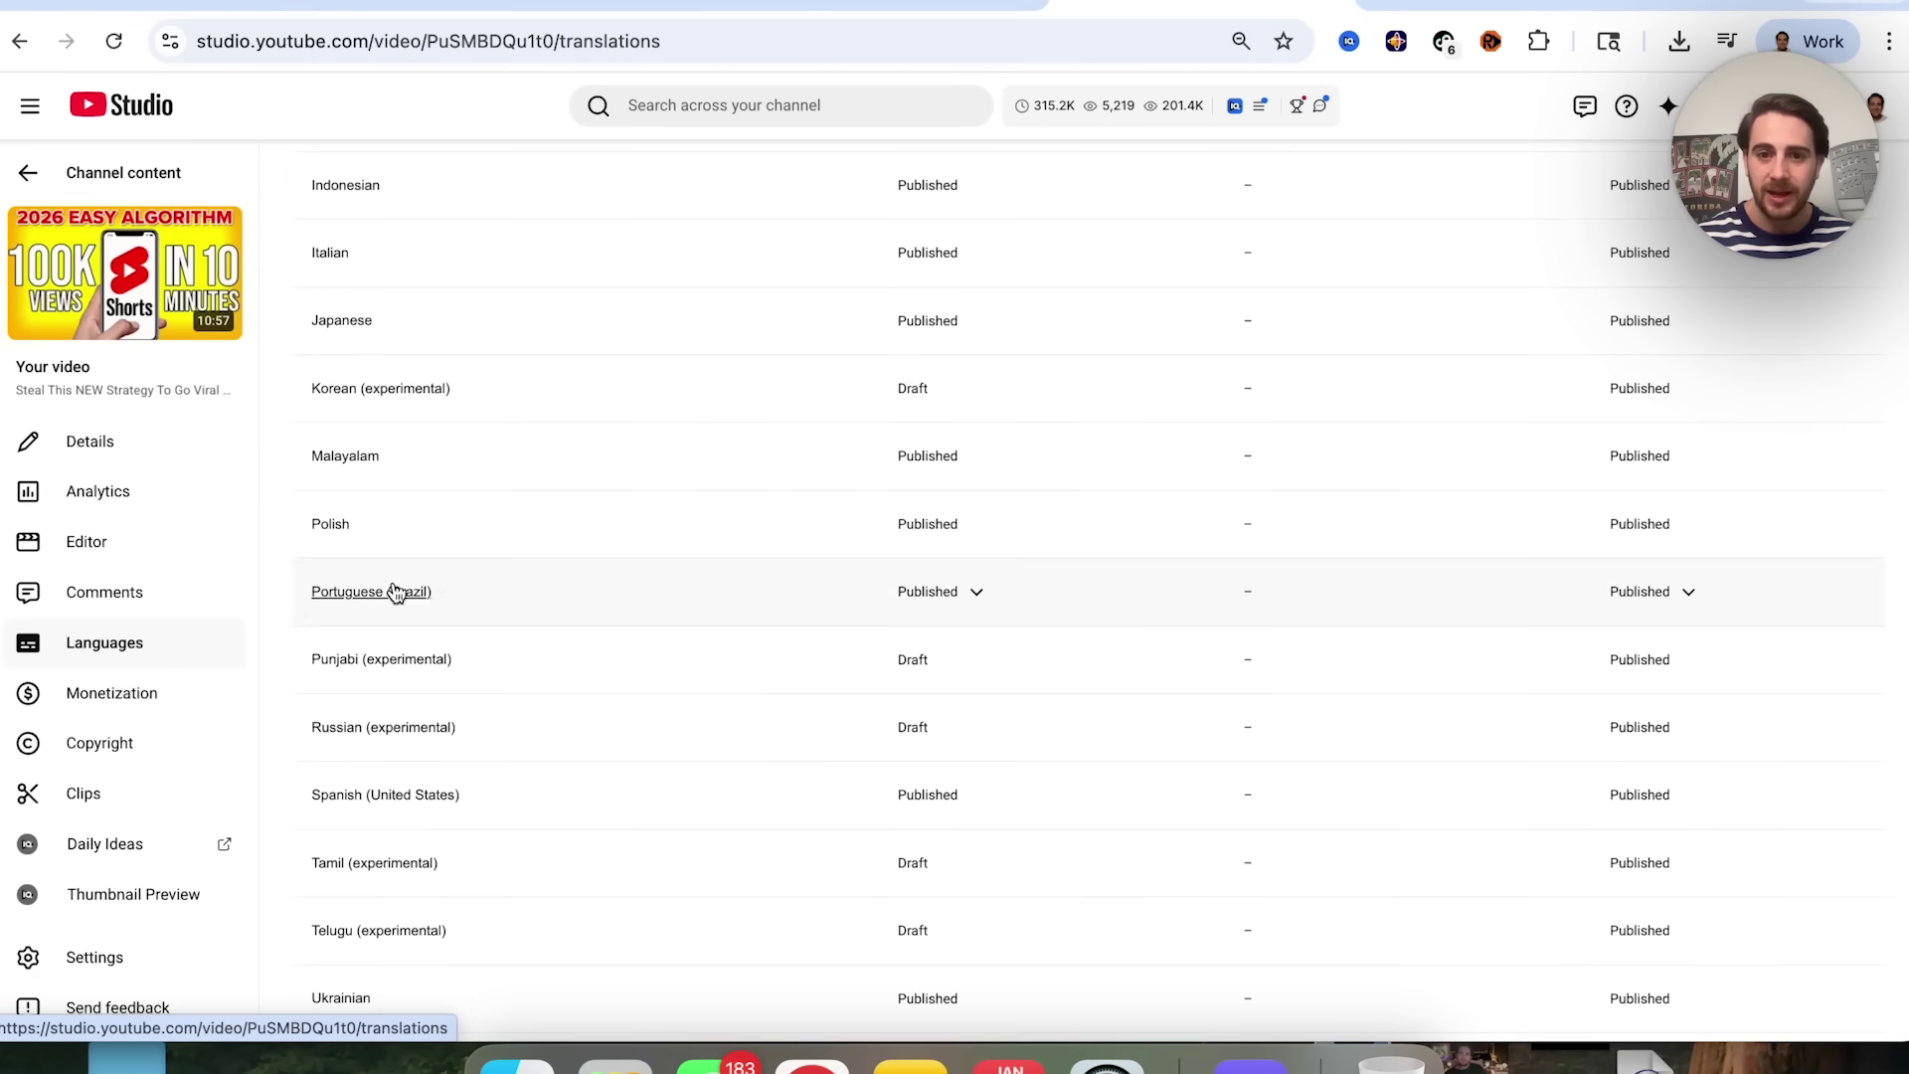
scroll(443, 580, "up", 5)
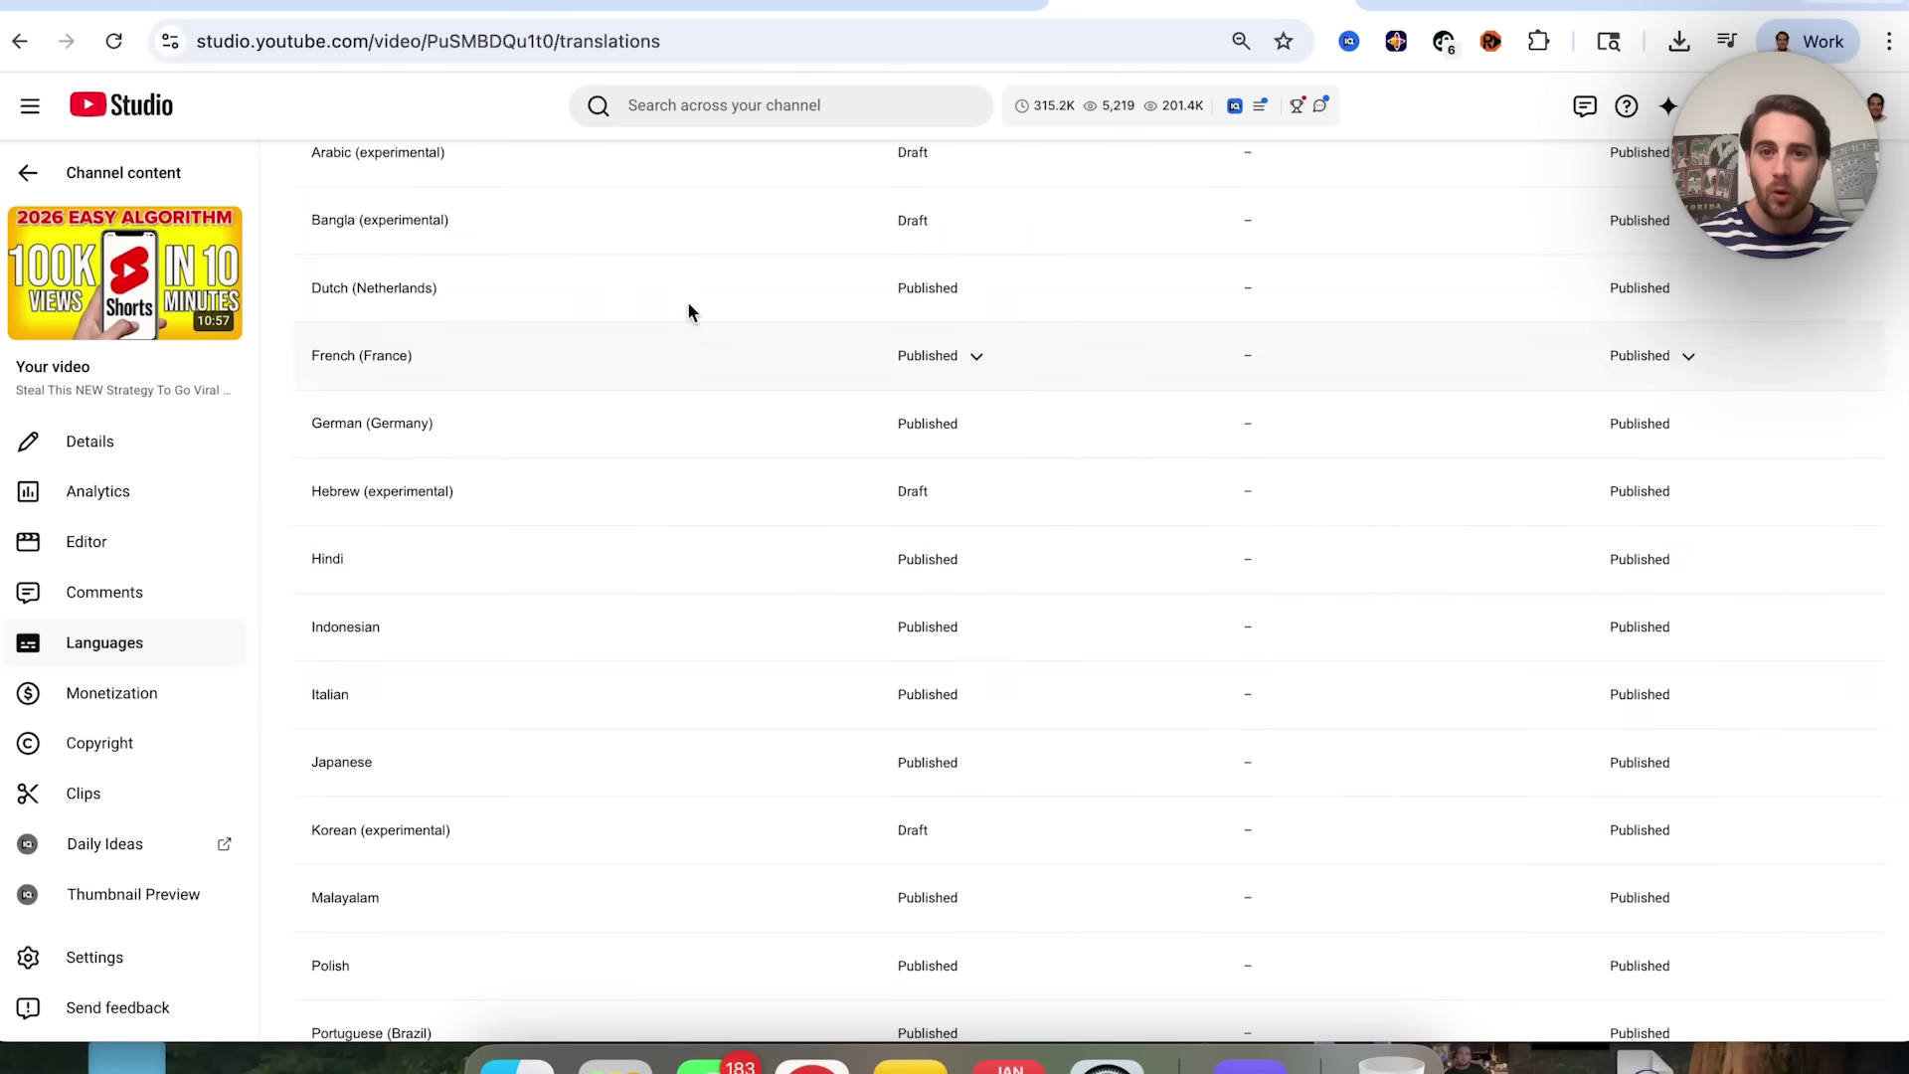
scroll(638, 433, "up", 3)
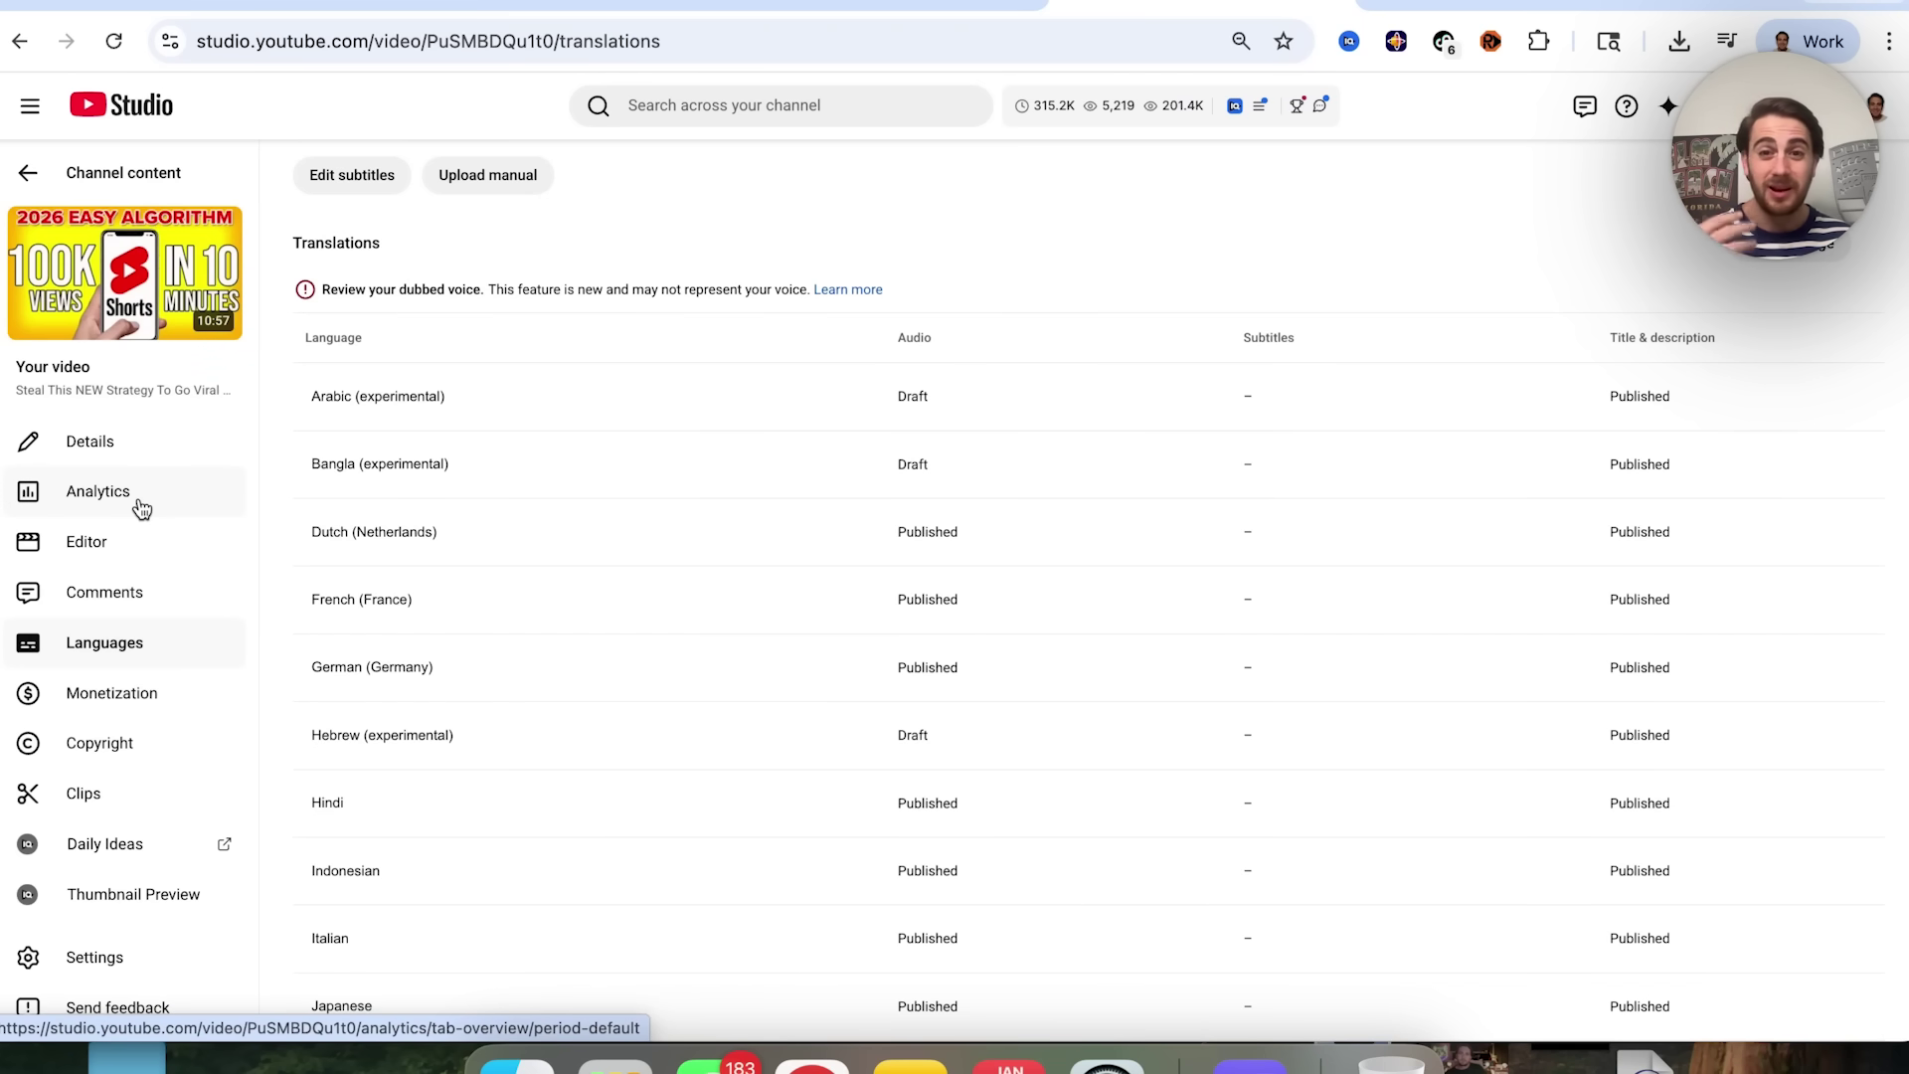
scroll(813, 726, "down", 4)
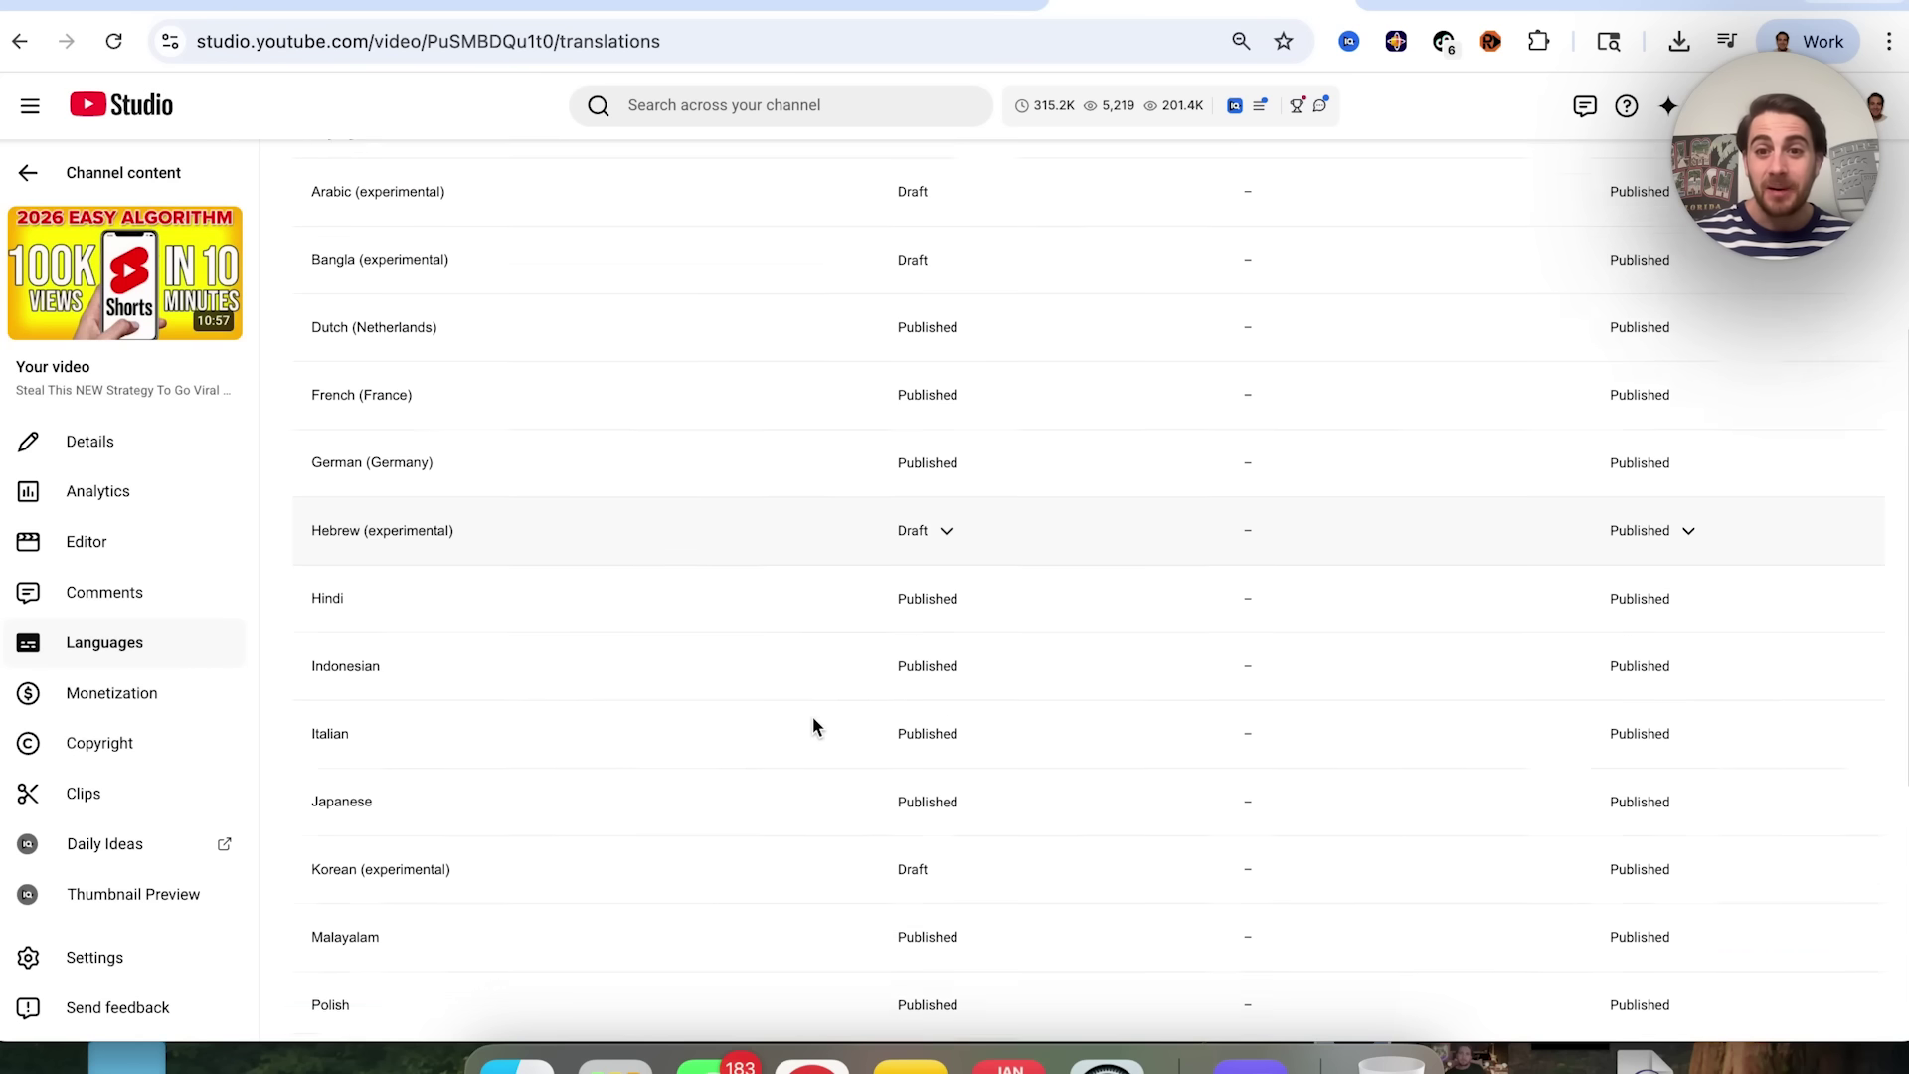
scroll(813, 718, "down", 4)
scroll(813, 718, "up", 10)
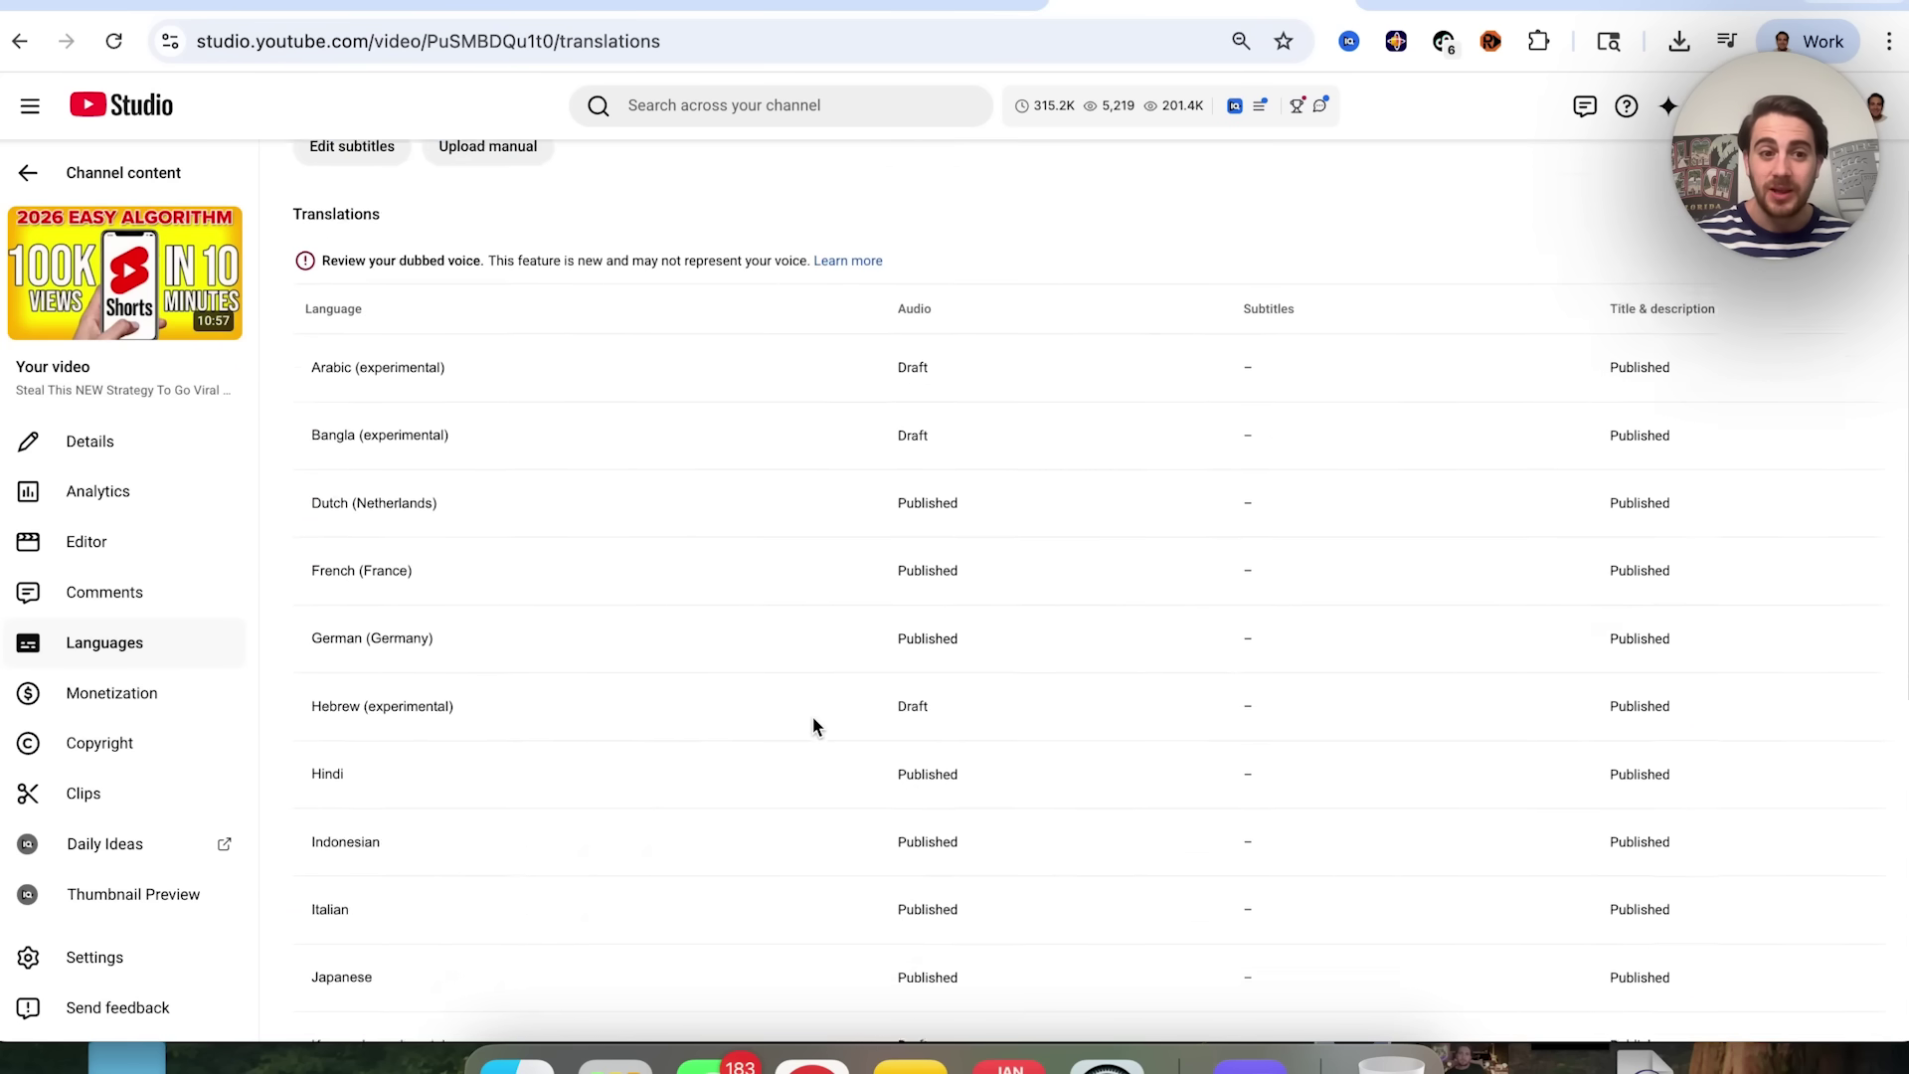
scroll(813, 726, "down", 10)
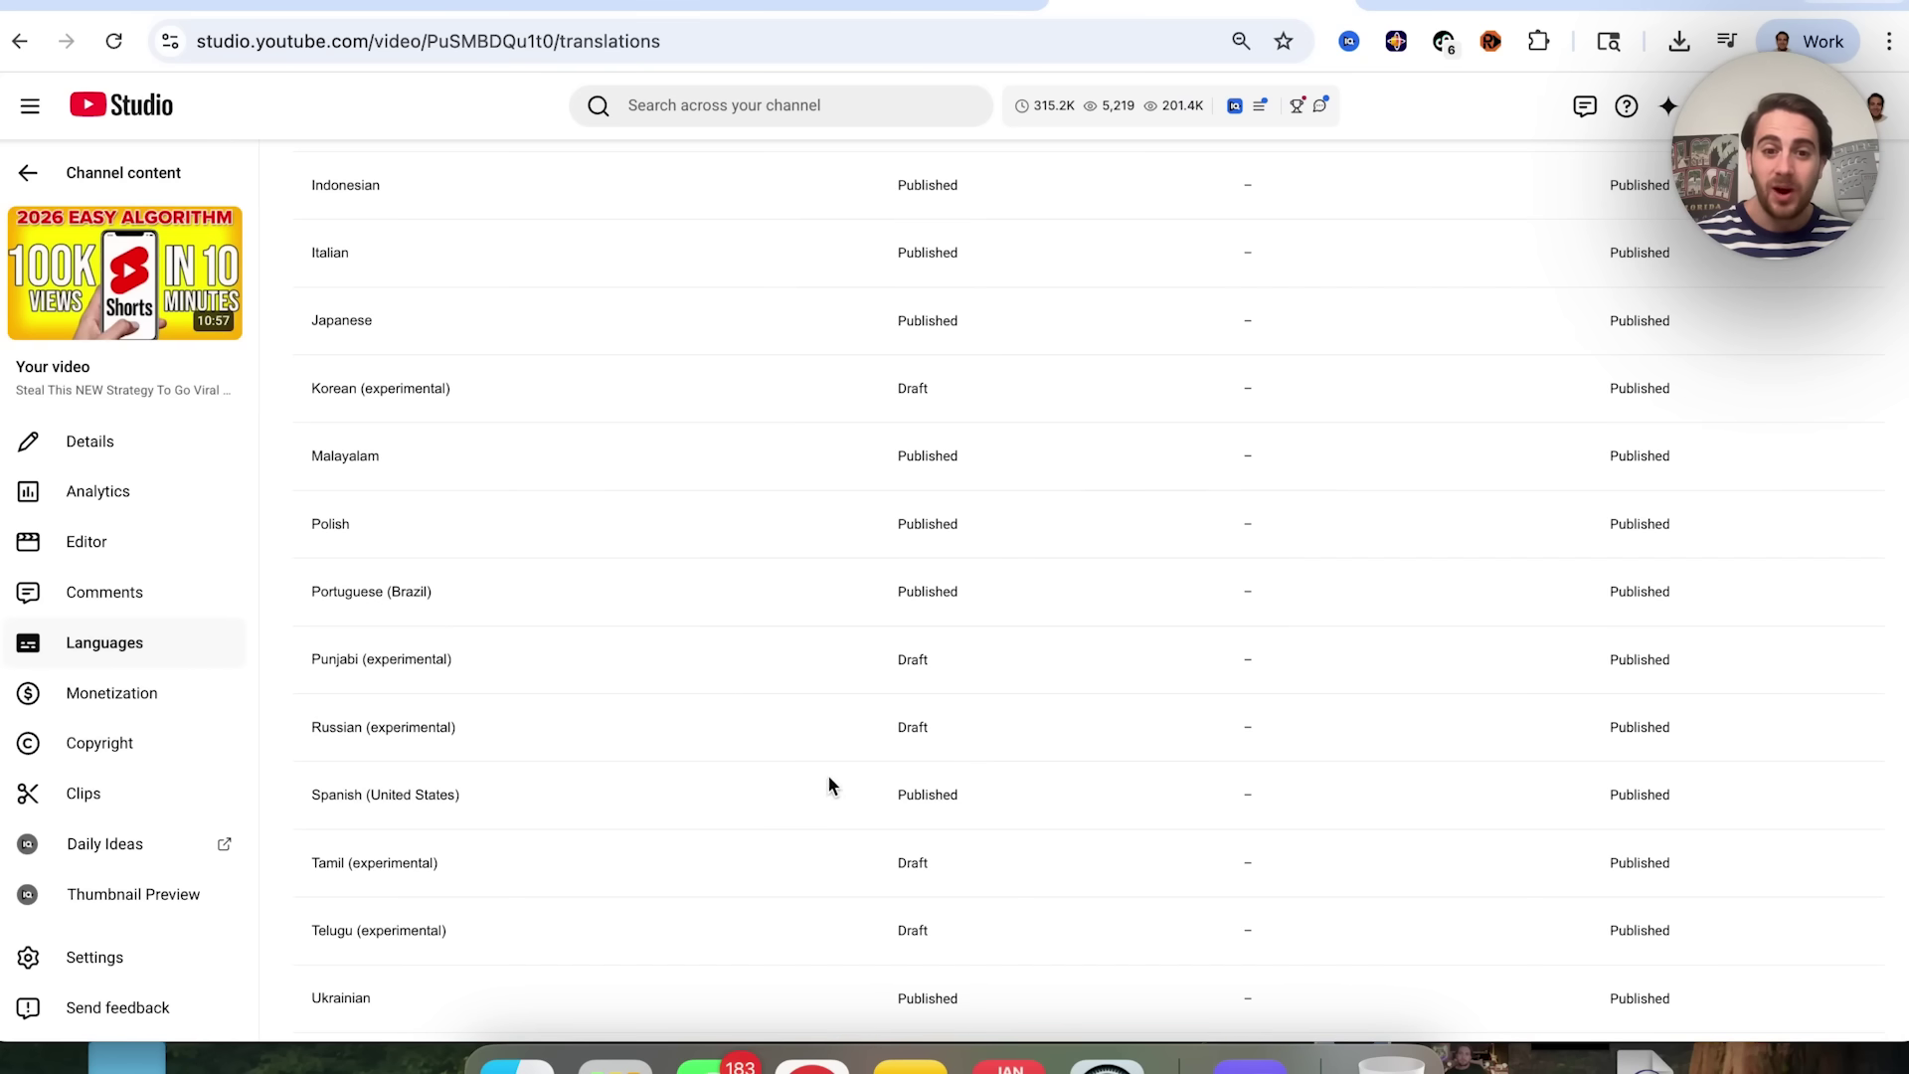
scroll(828, 776, "up", 1)
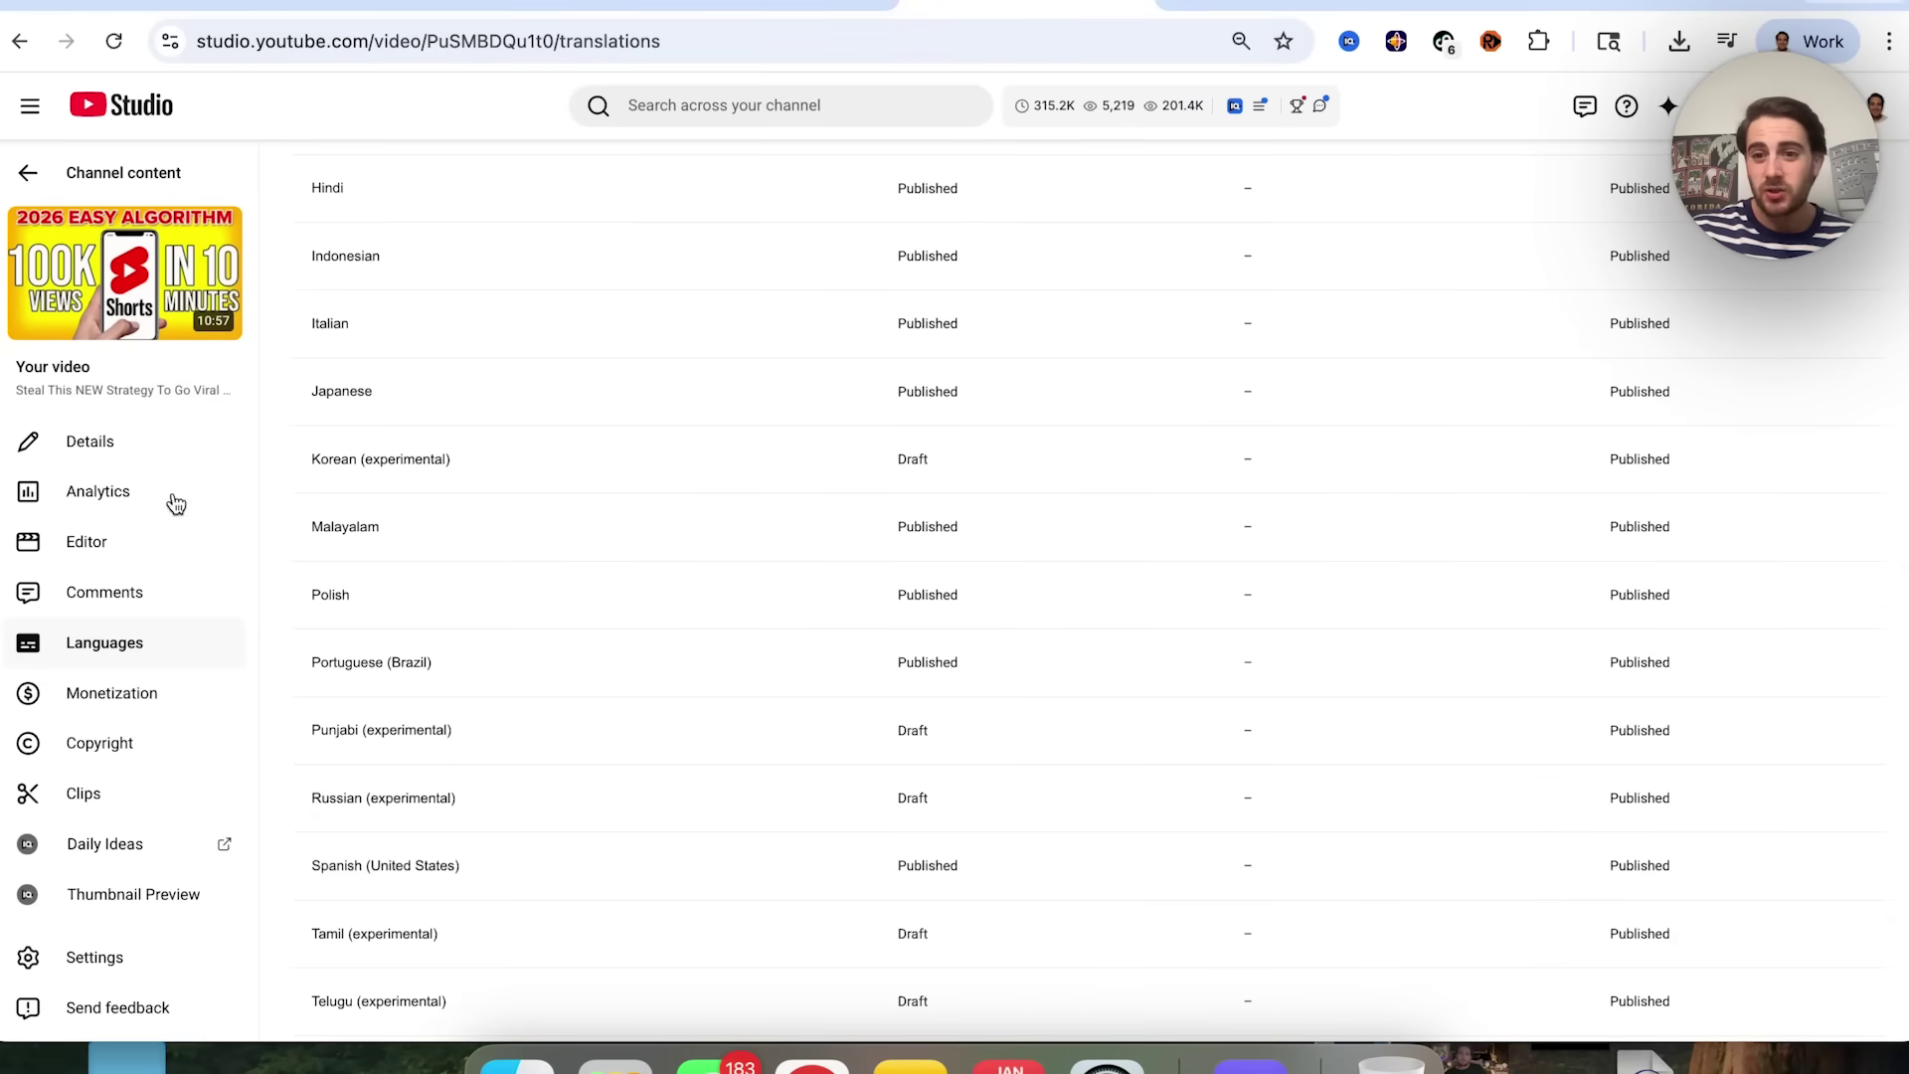
Step: Open A/B testing from the video's details and view the title only, thumbnail only, and title and thumbnail test options
left_click(141, 447)
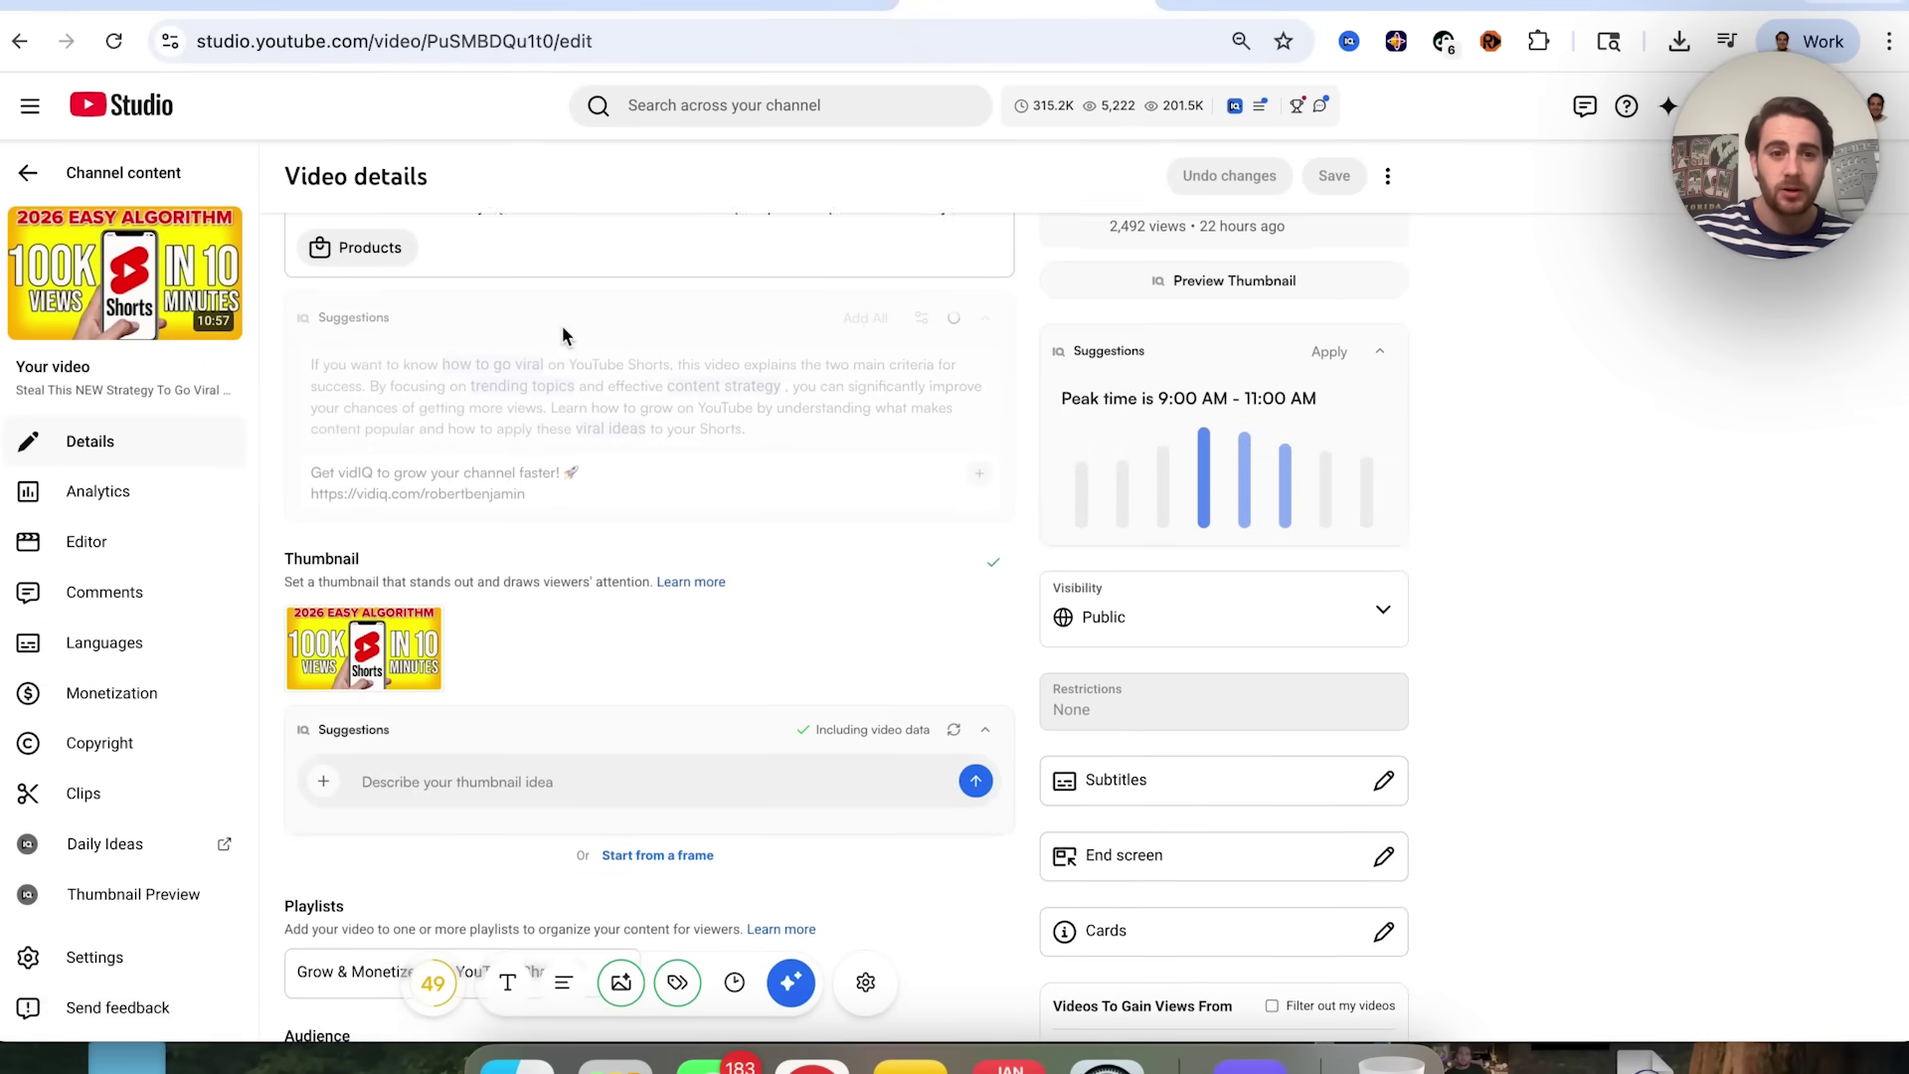
scroll(562, 325, "up", 8)
left_click(654, 359)
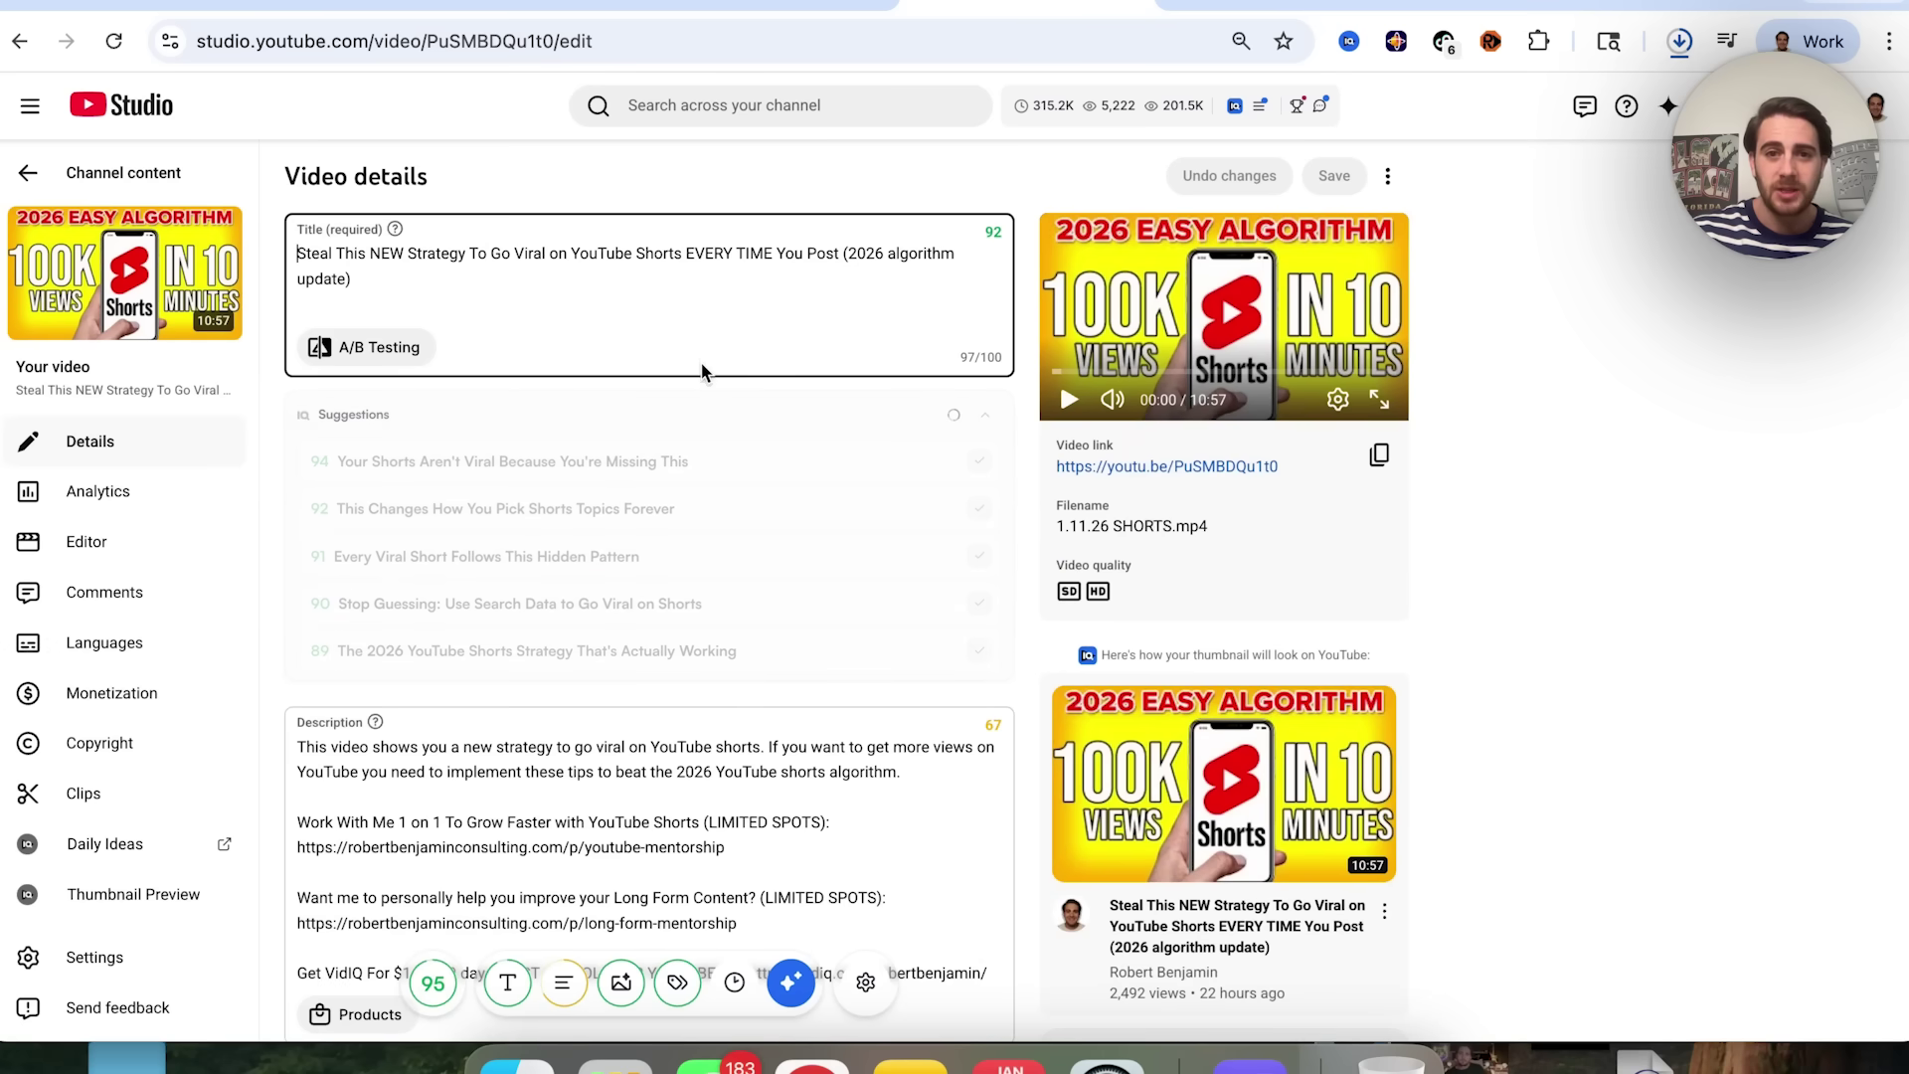
left_click(396, 368)
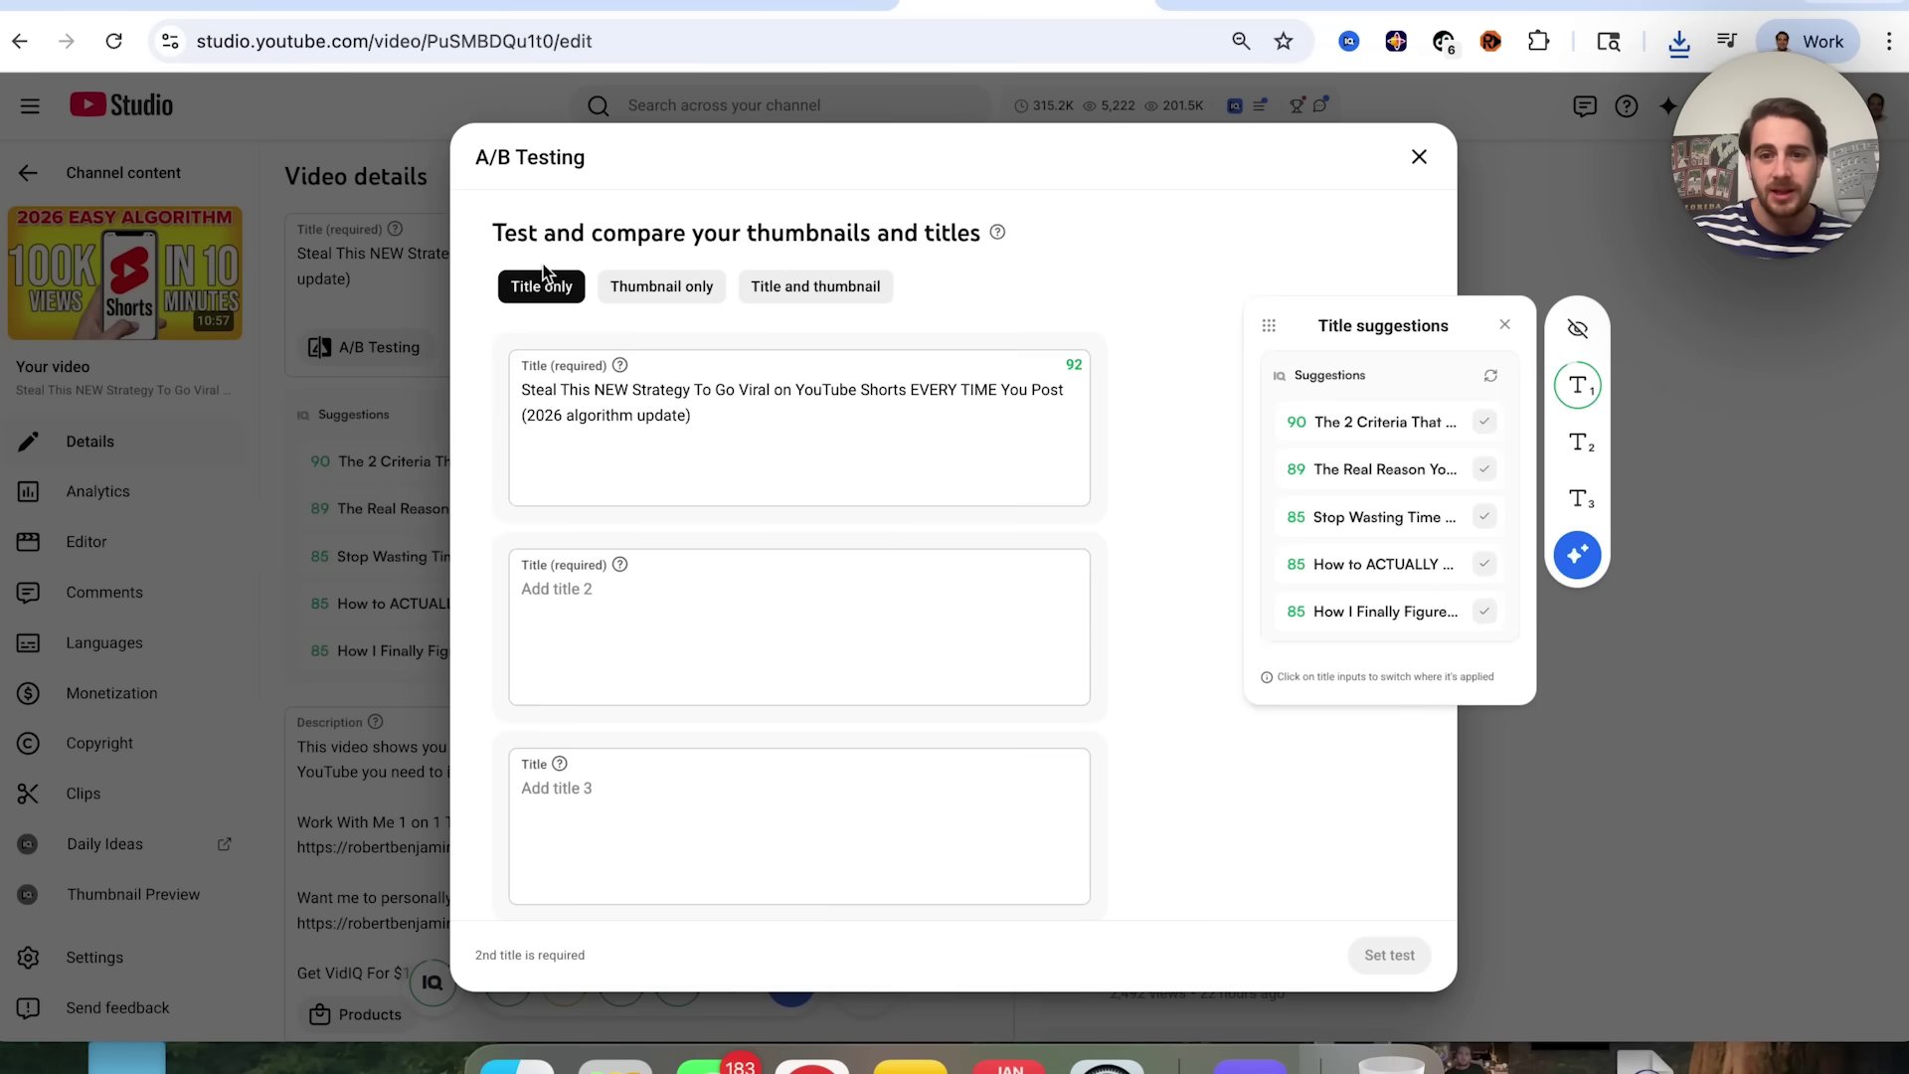
left_click(677, 305)
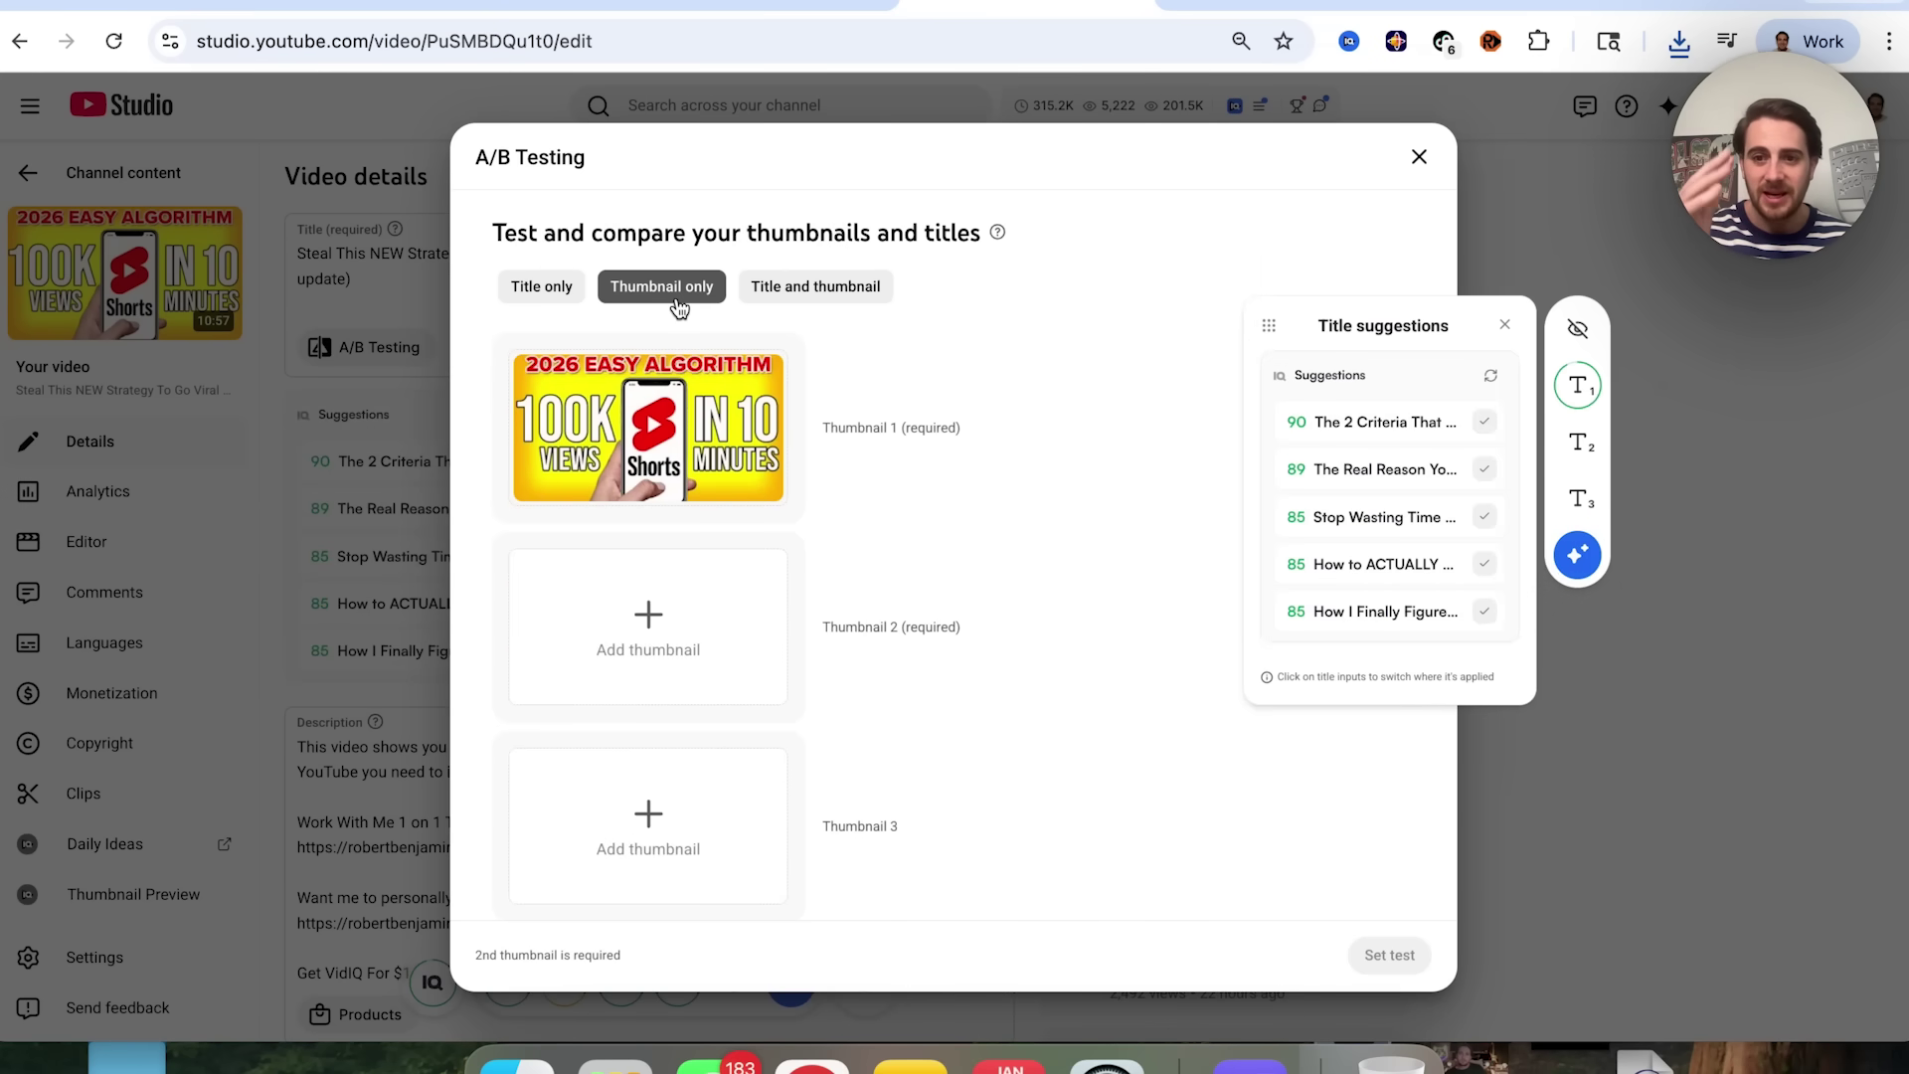
left_click(790, 290)
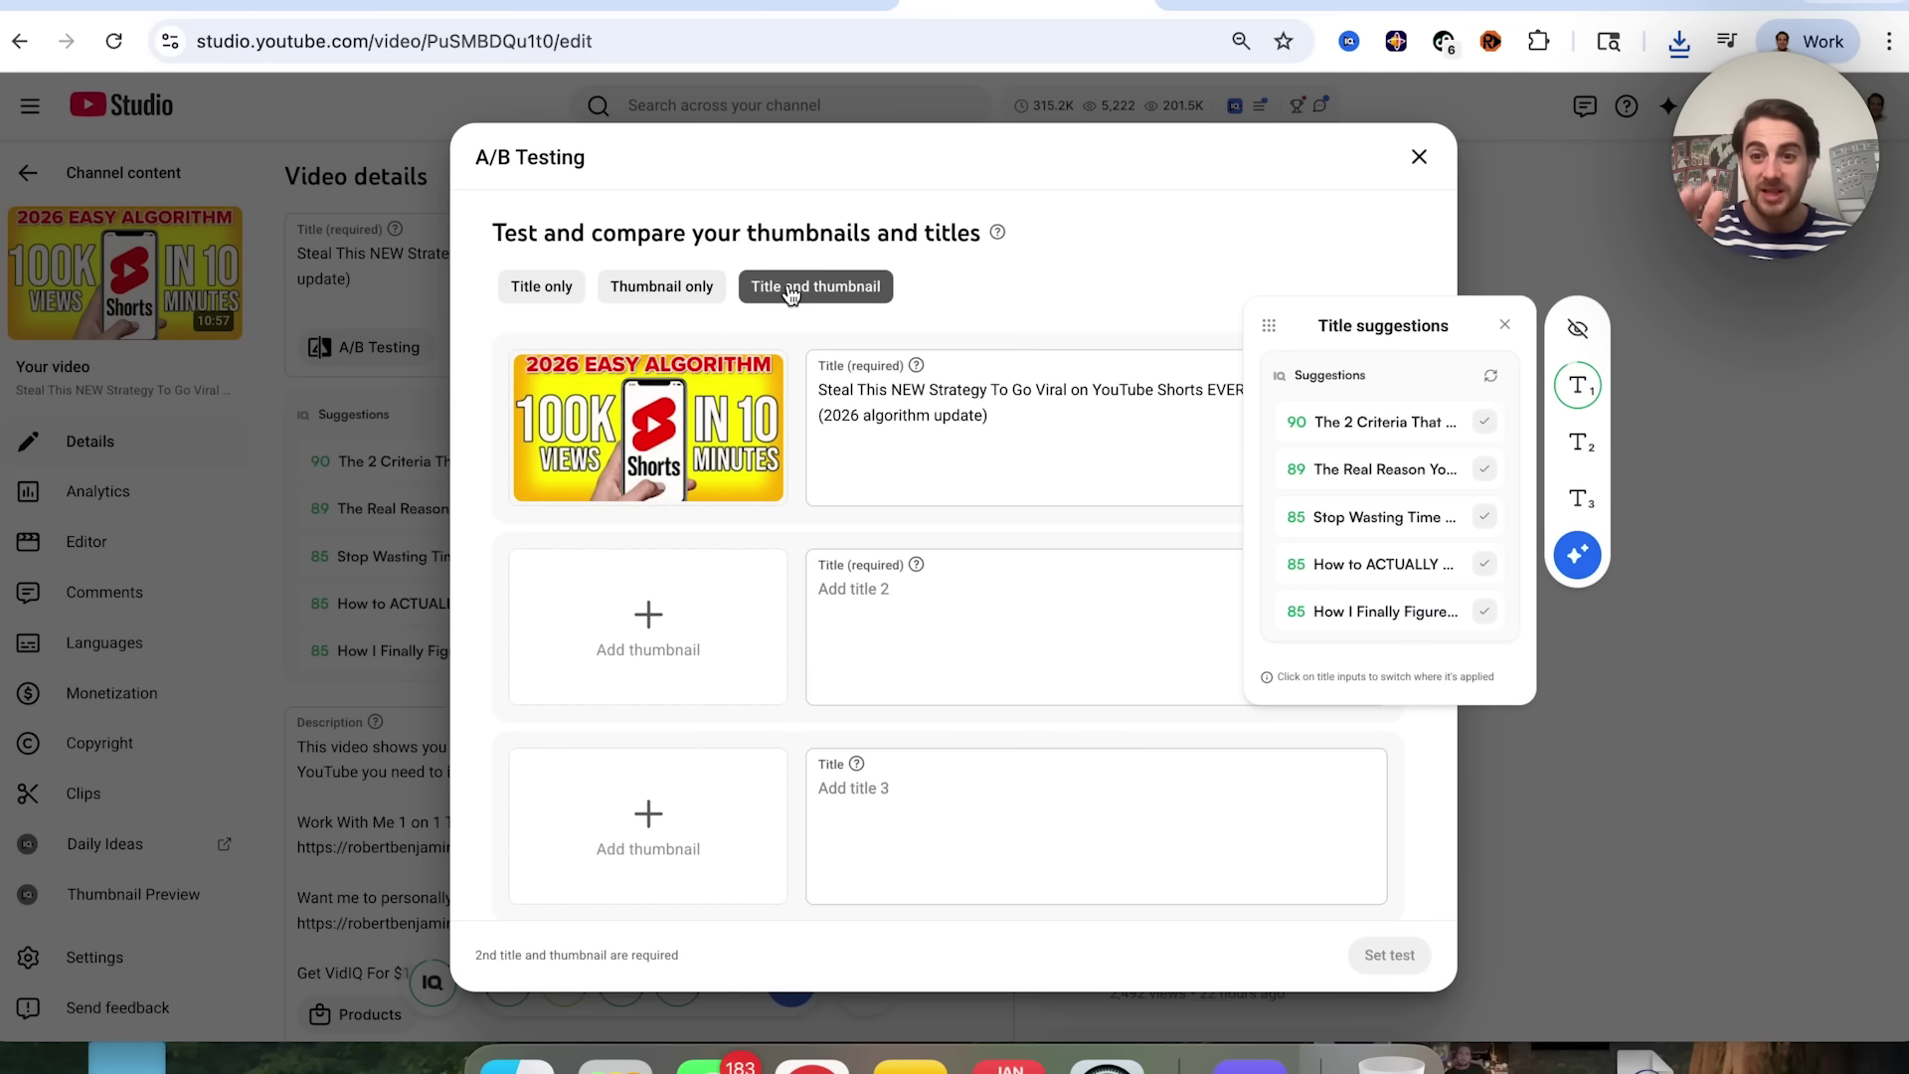
left_click(540, 296)
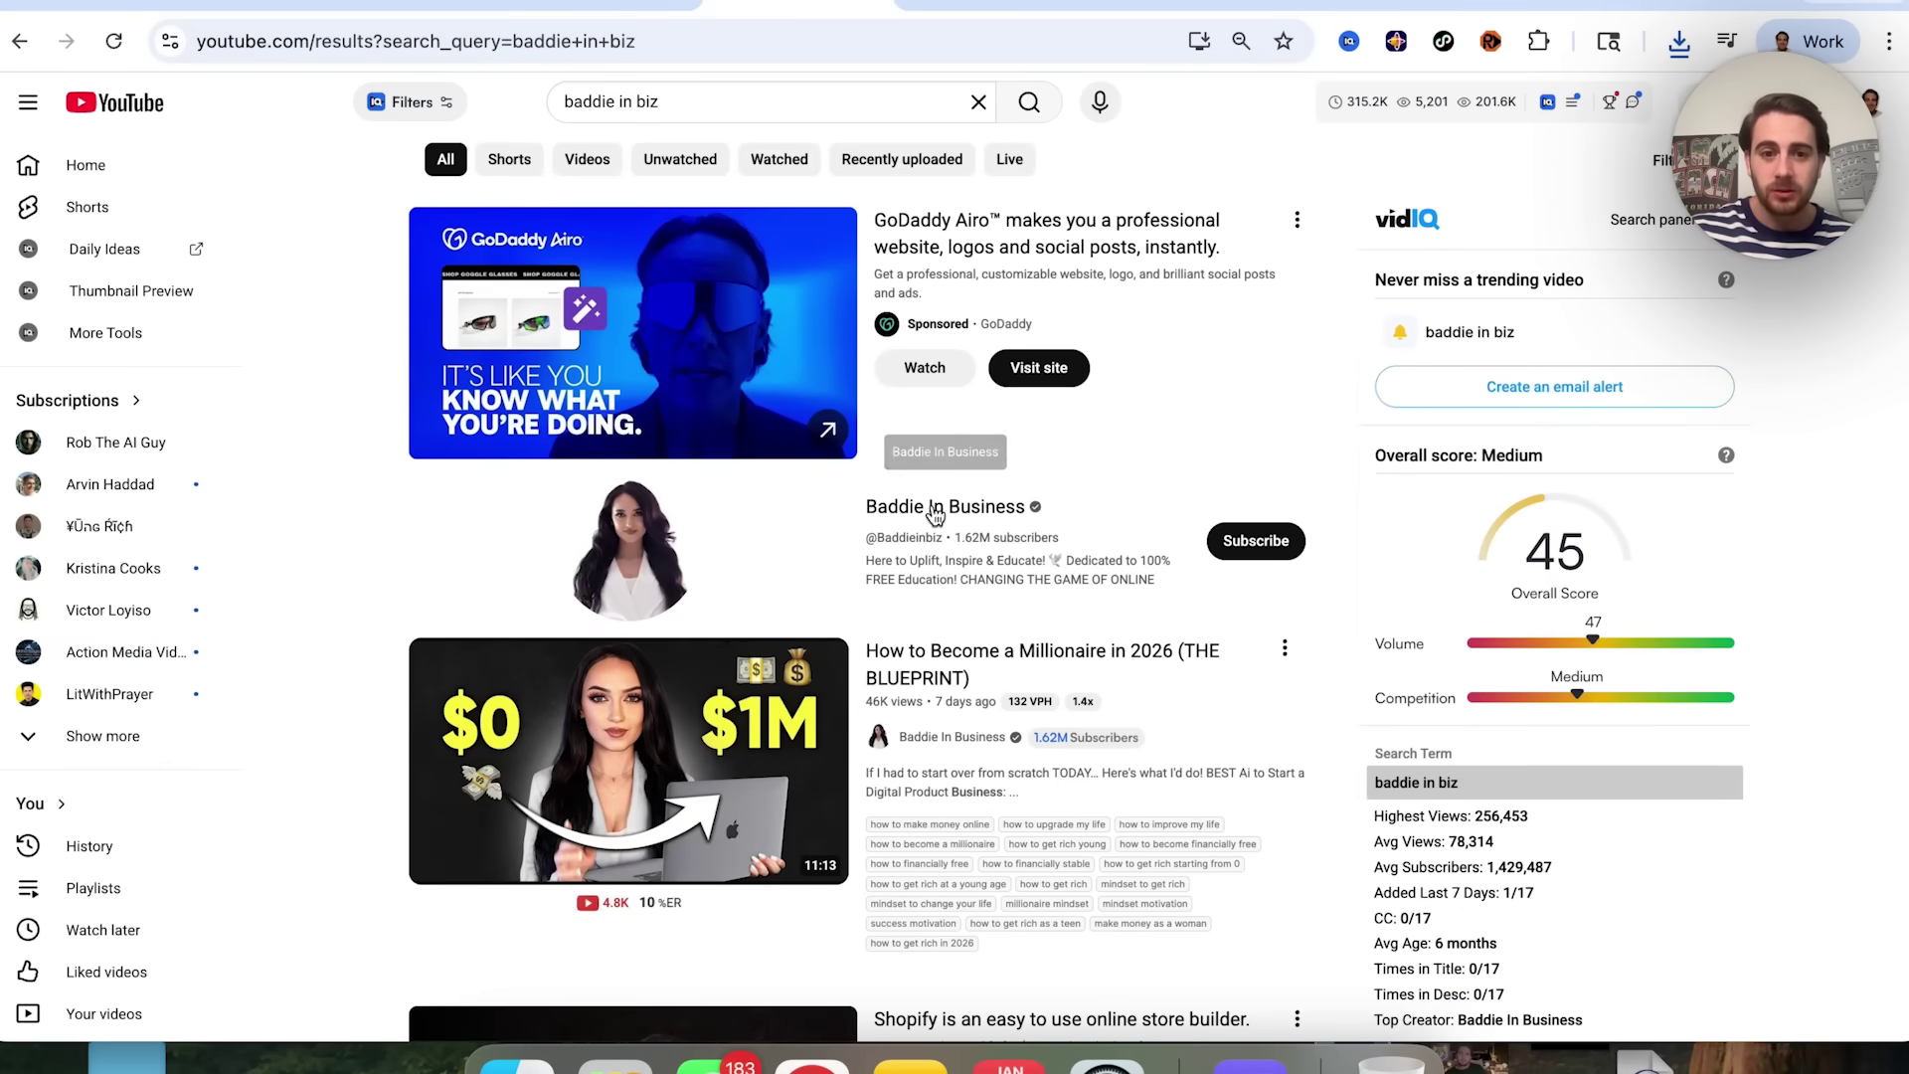
Step: Open the Baddie In Business channel from the YouTube search results and browse its latest videos
left_click(930, 509)
left_click(498, 596)
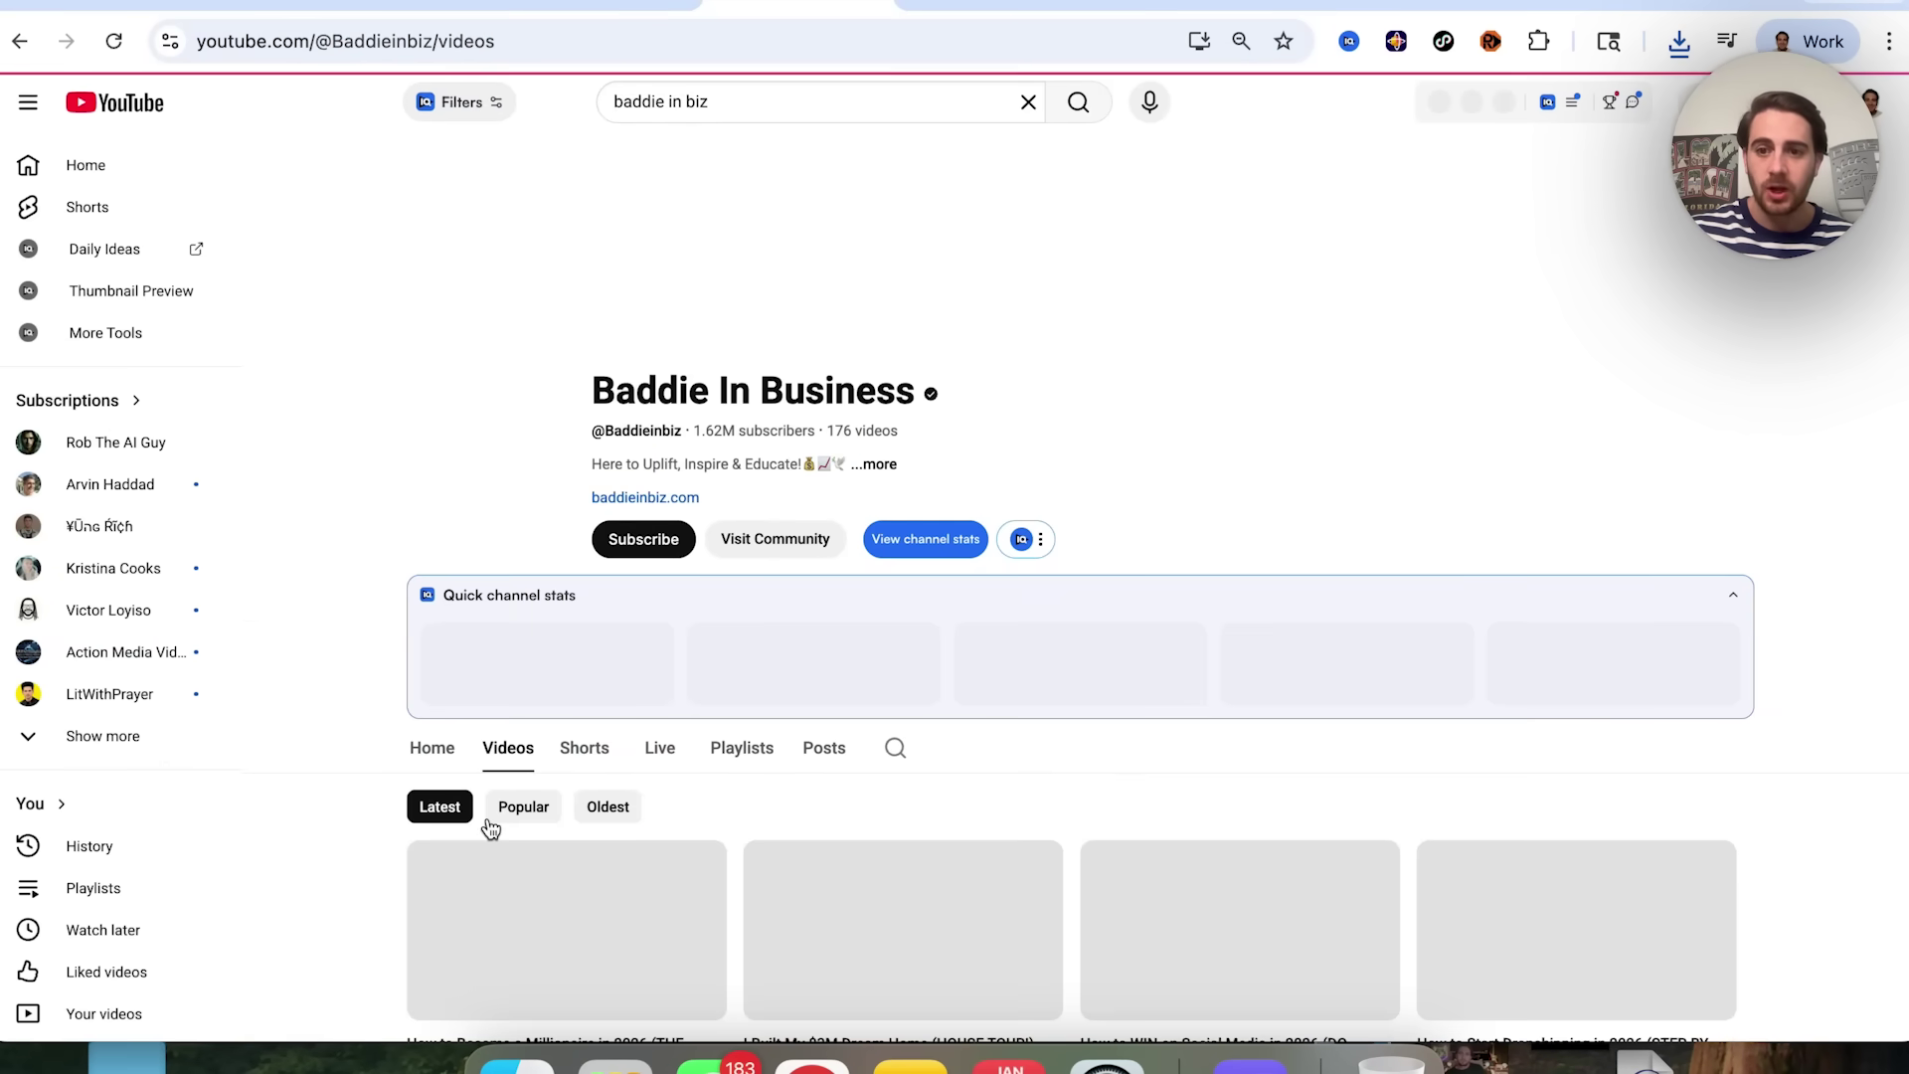
scroll(584, 654, "down", 2)
scroll(586, 666, "down", 2)
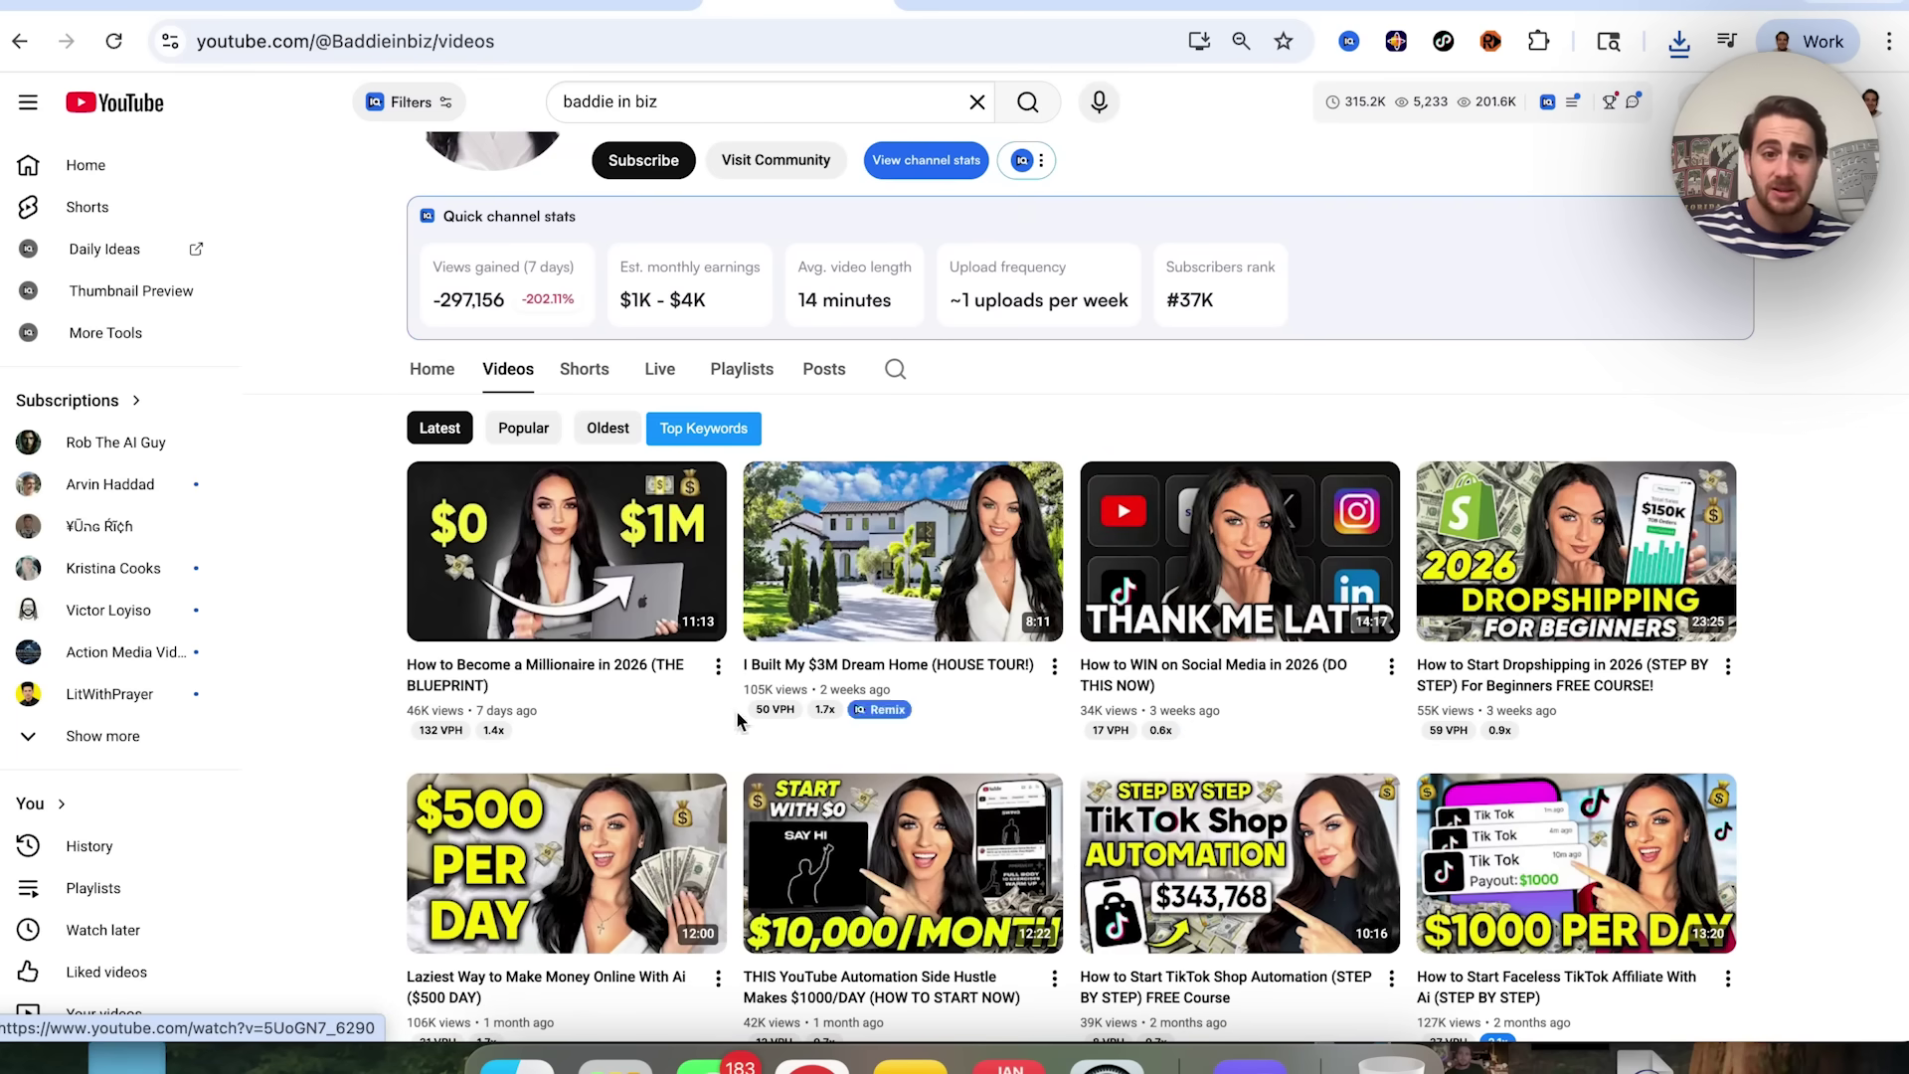
Step: On the baddieinbiz Instagram profile, open the "Nobody Cares How You Became a Millionaire" post, highlight its YouTube channel promotion, and close the post
left_click(988, 10)
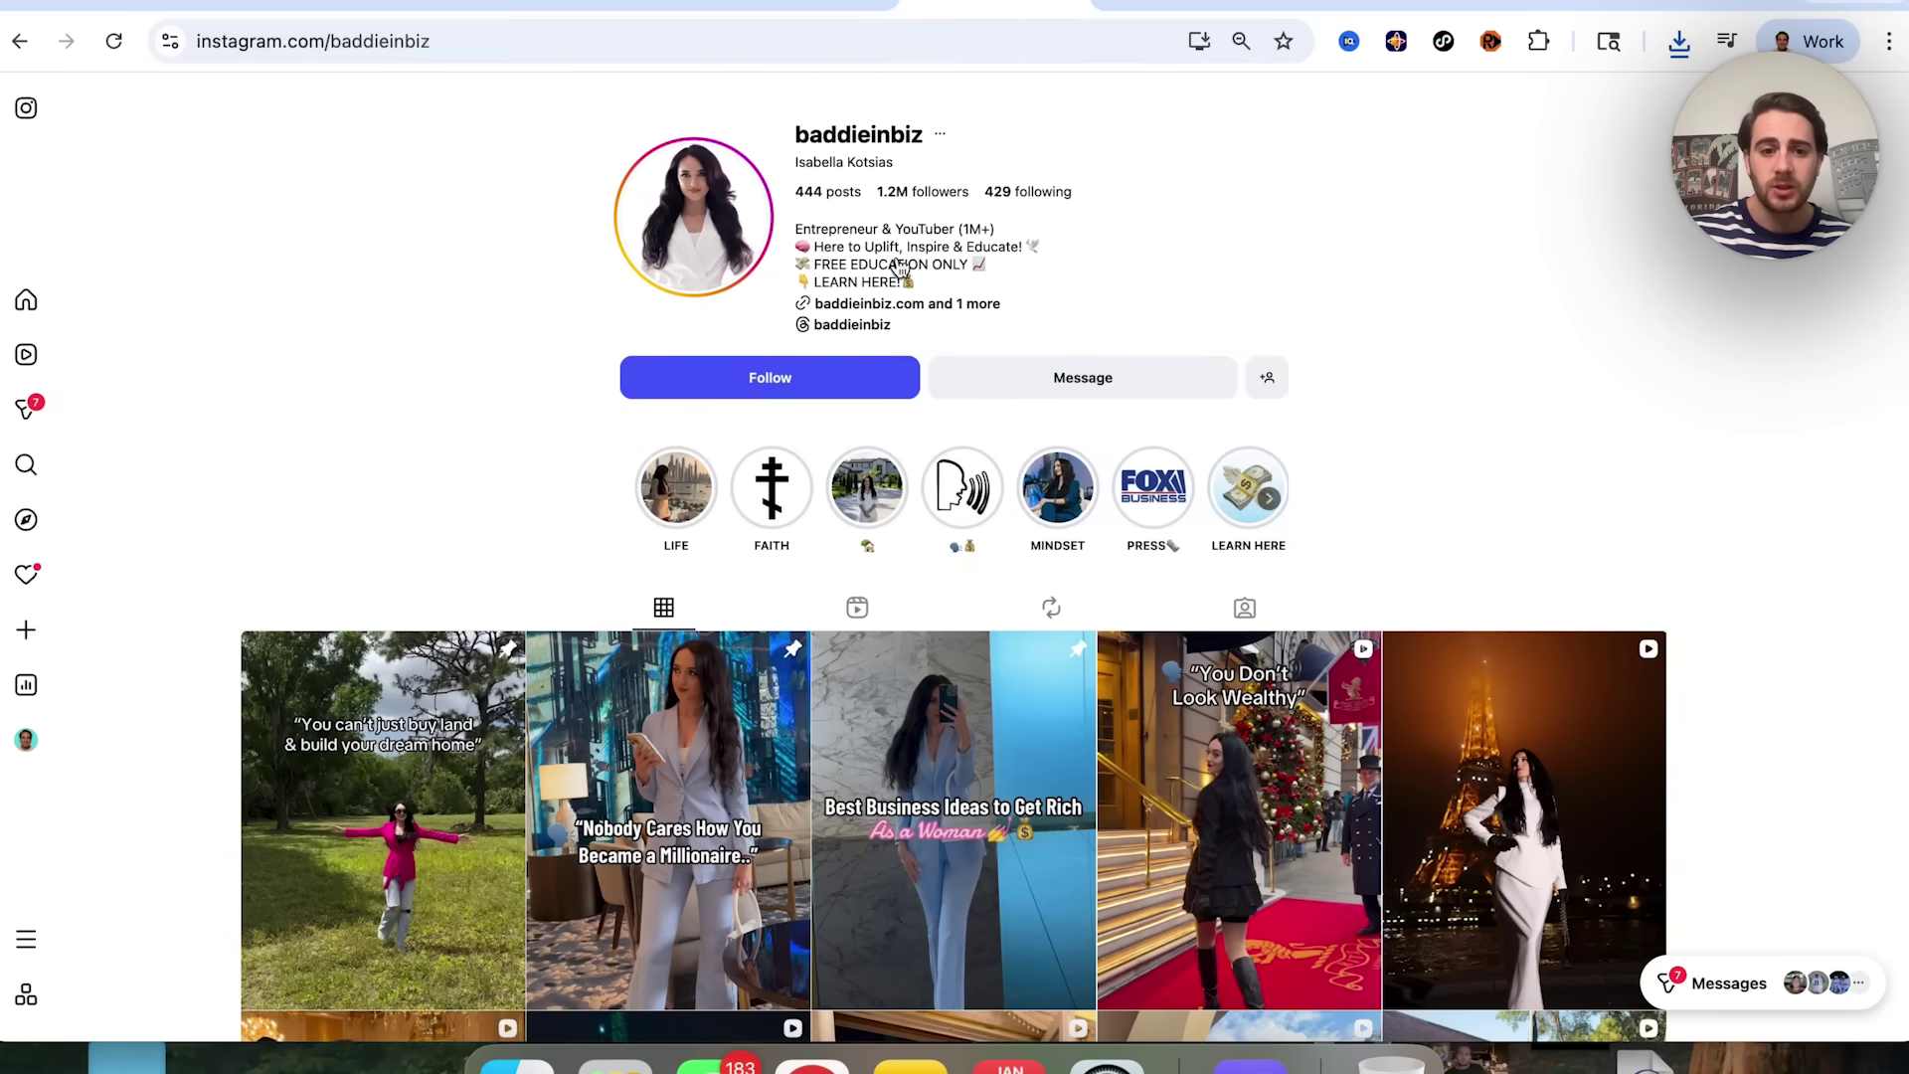
left_click(661, 756)
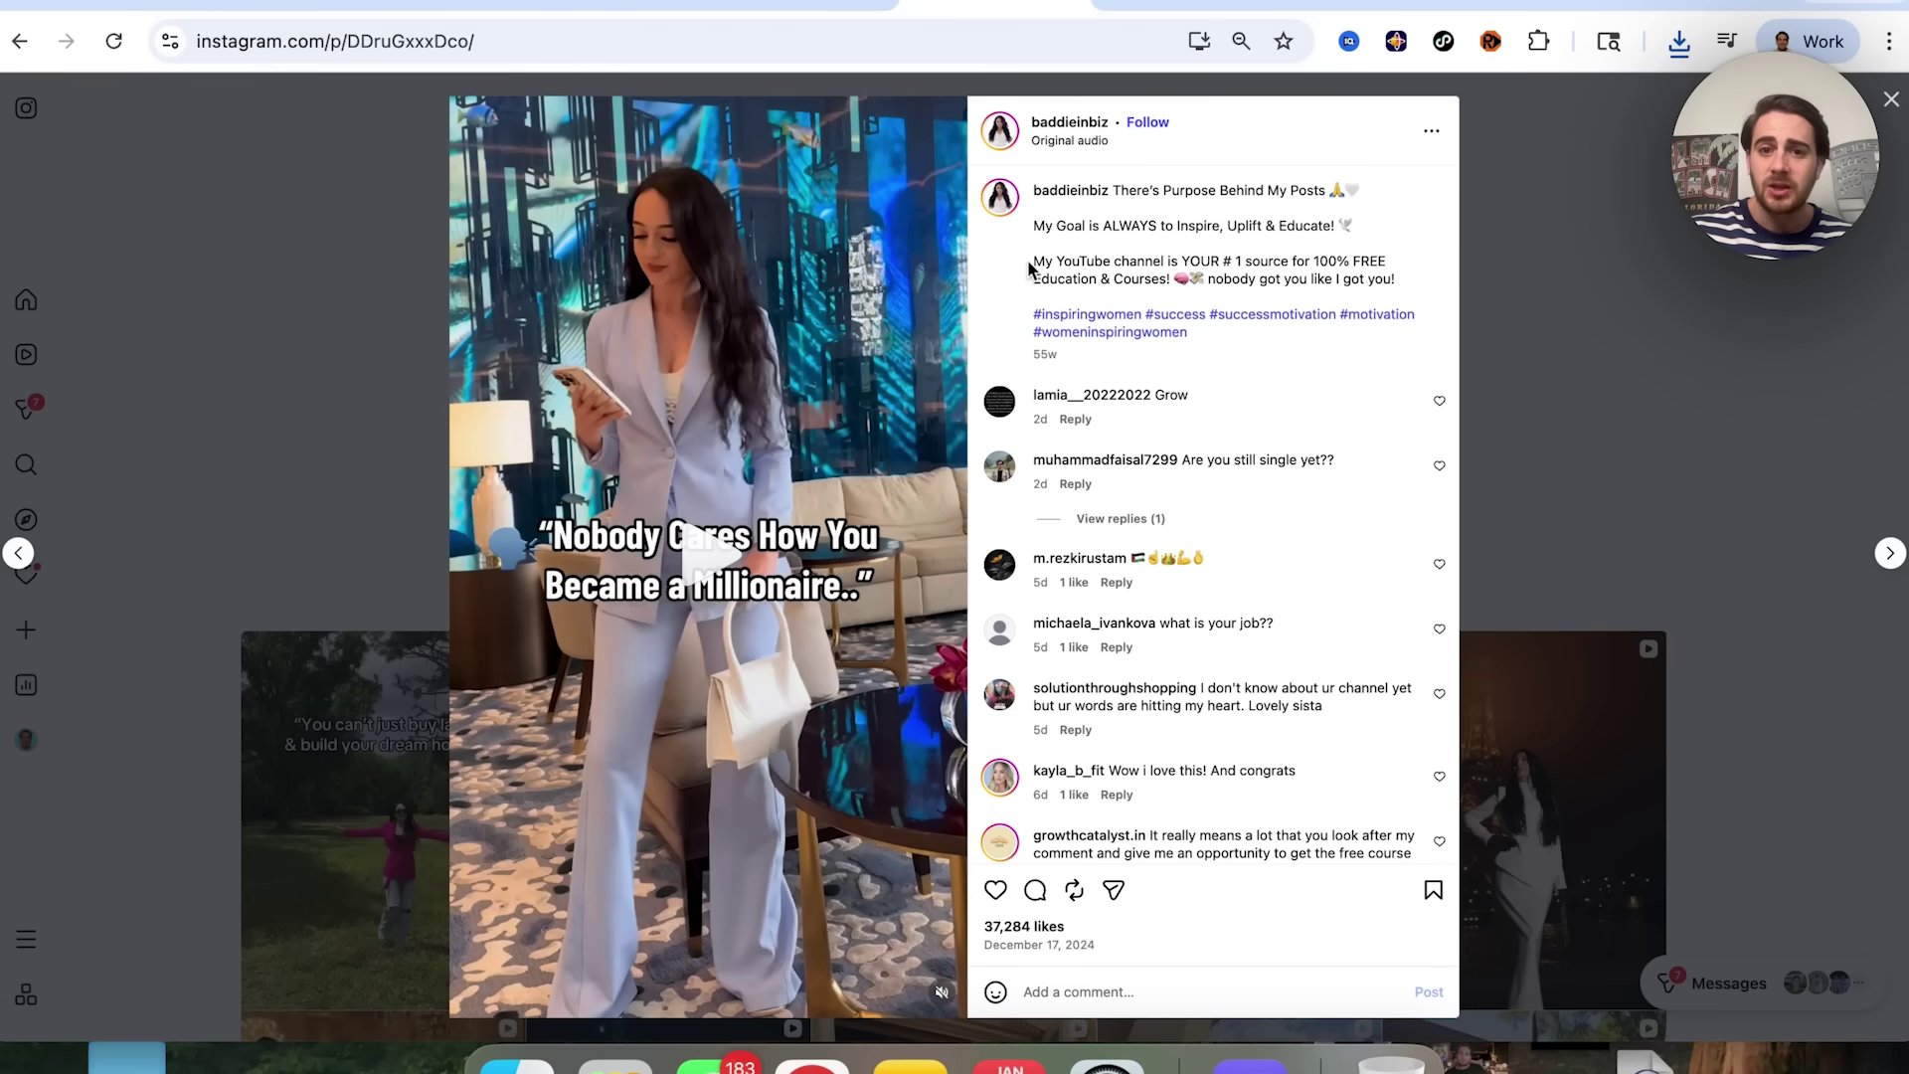
left_click_drag(1030, 266, 1259, 287)
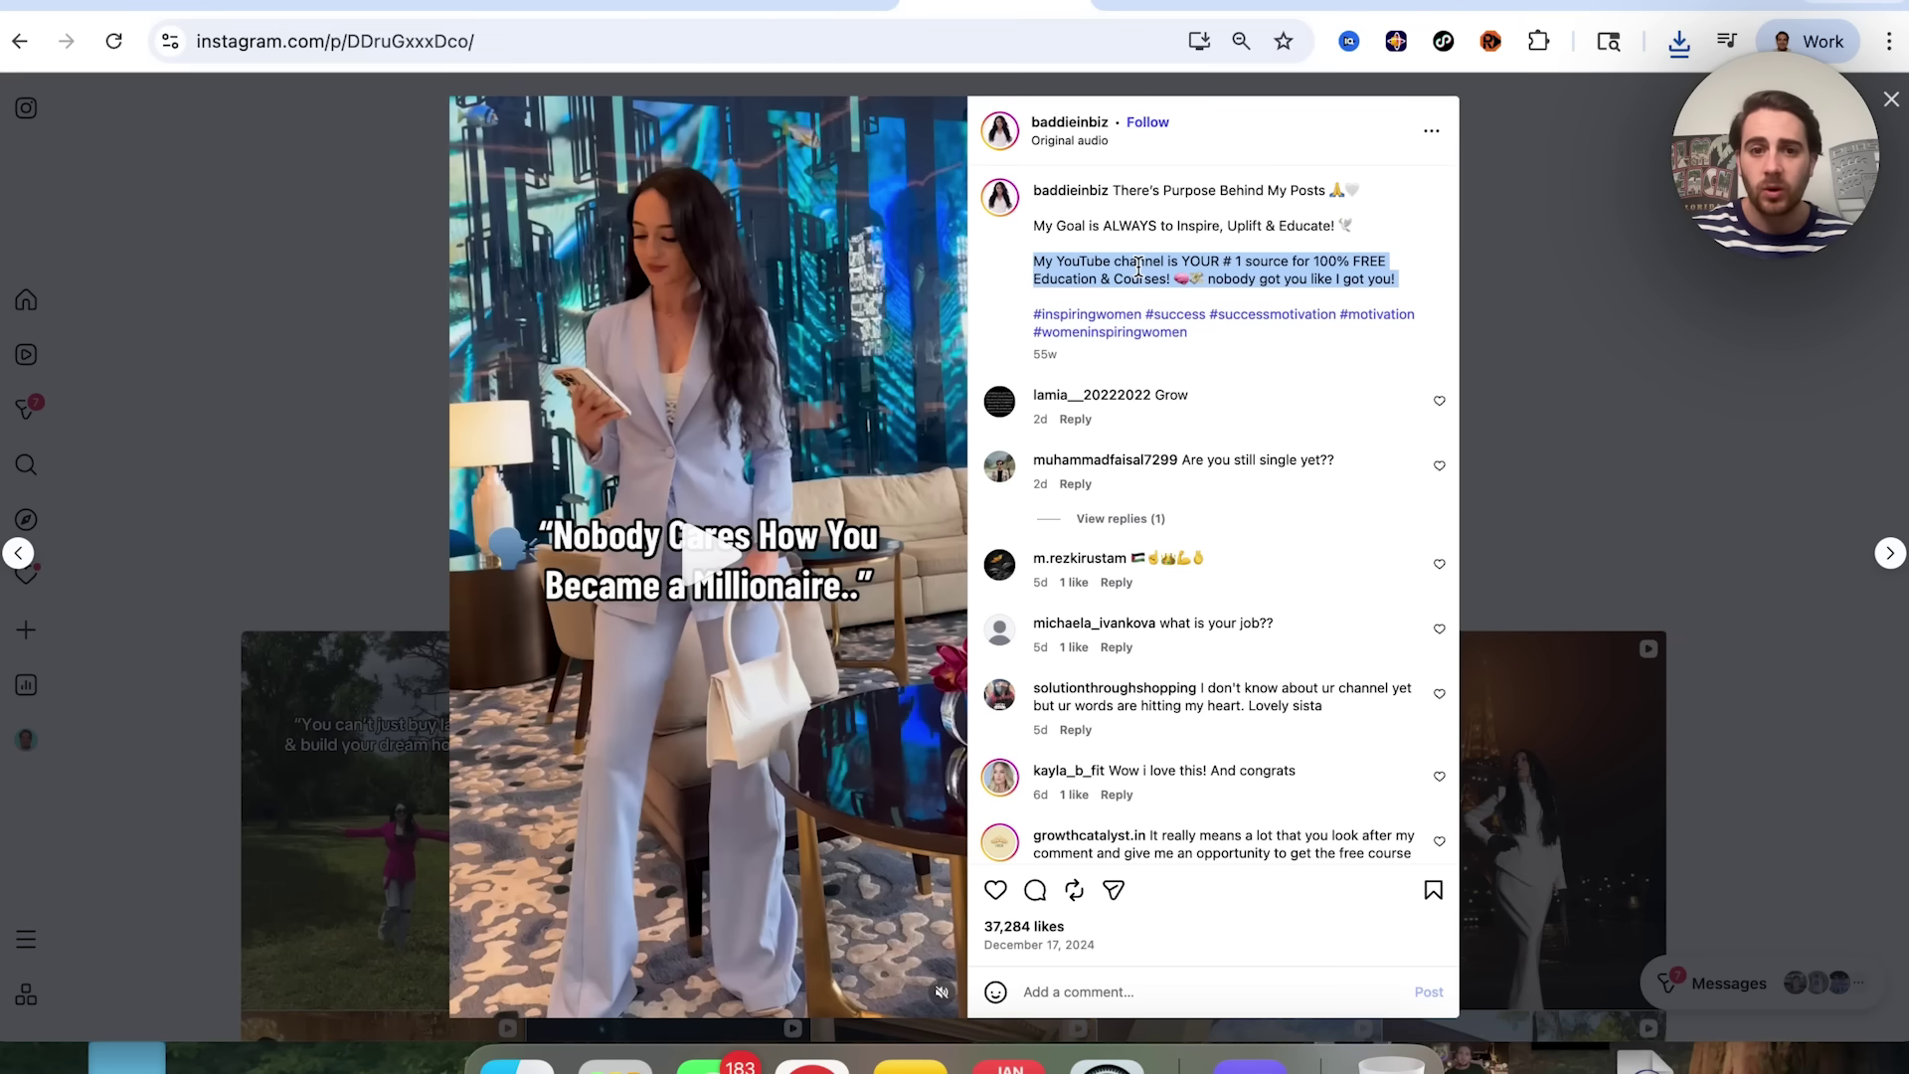
left_click(332, 535)
Step: Open the pinned "Best Business Ideas to Get Rich" post and highlight "Baddie" in the caption's YouTube search instruction
scroll(596, 636, "down", 1)
left_click(935, 644)
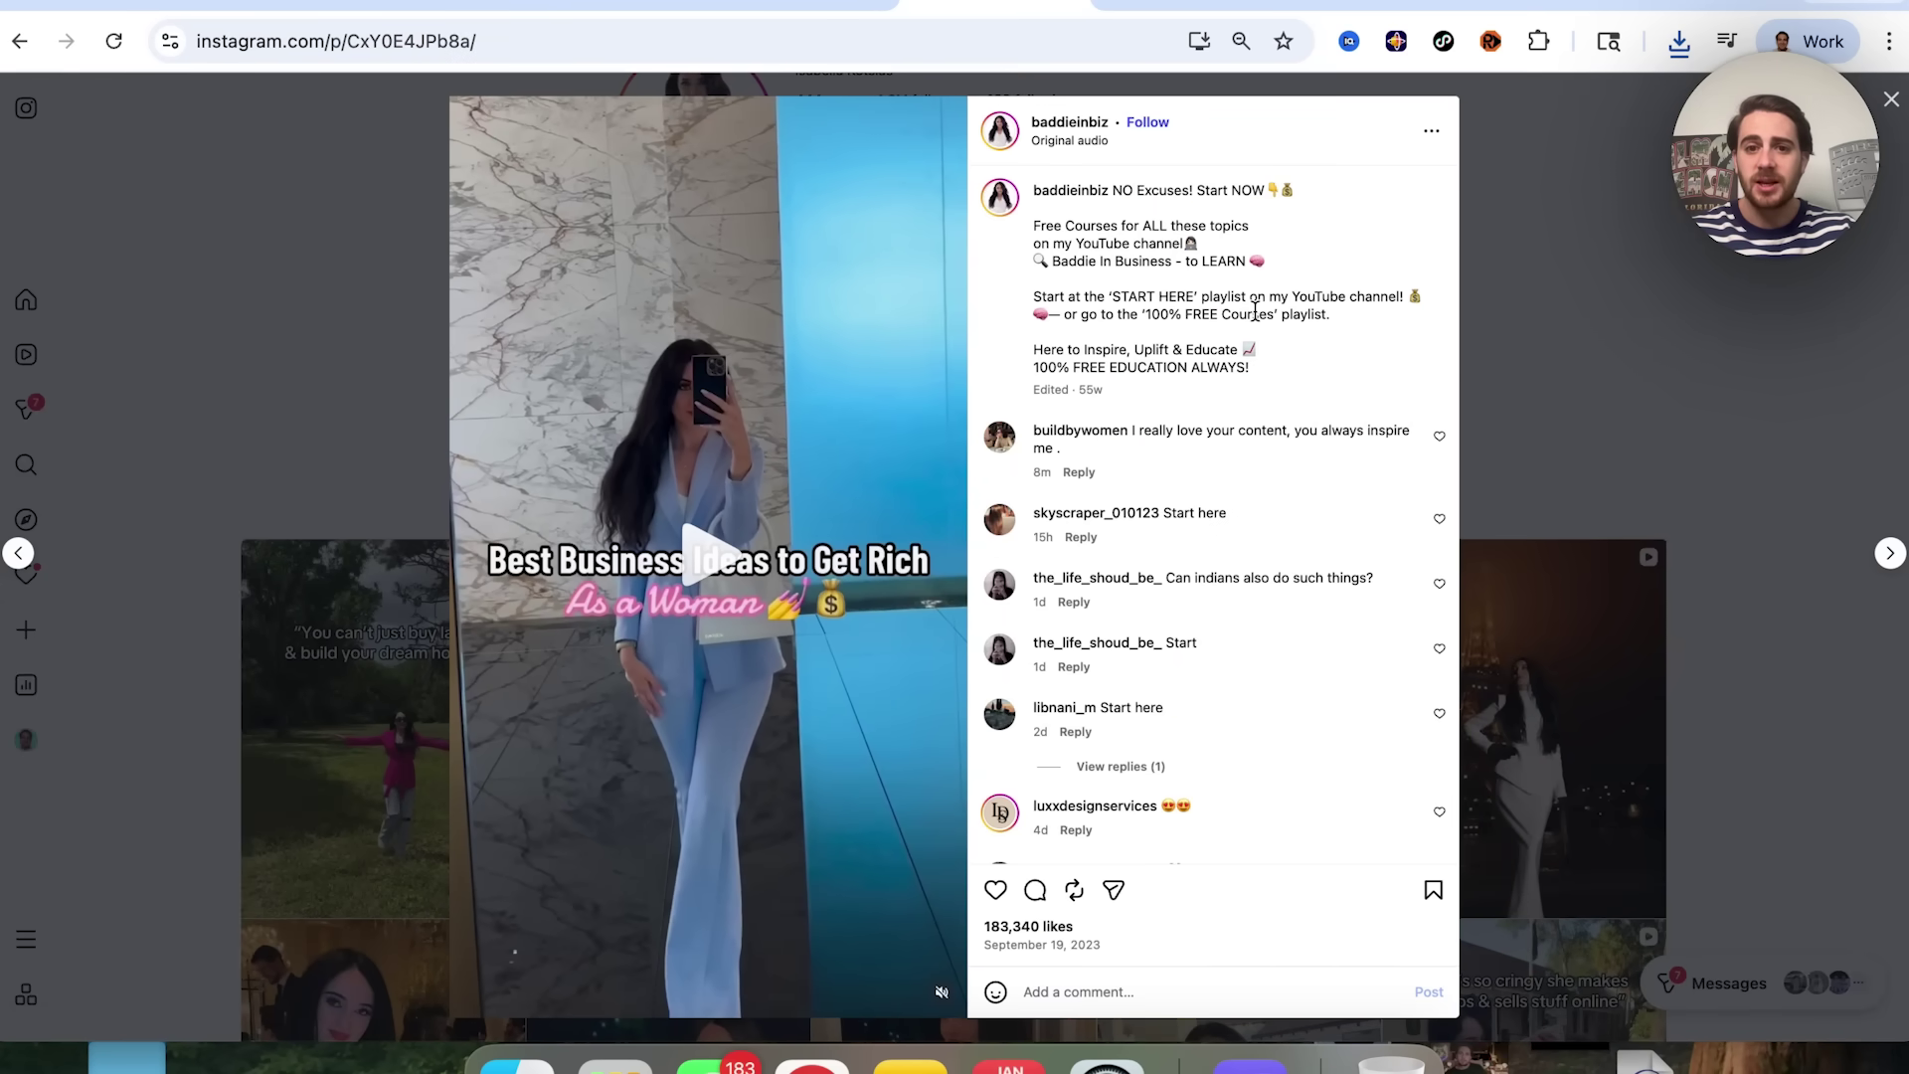
scroll(1255, 313, "up", 5, "ctrl")
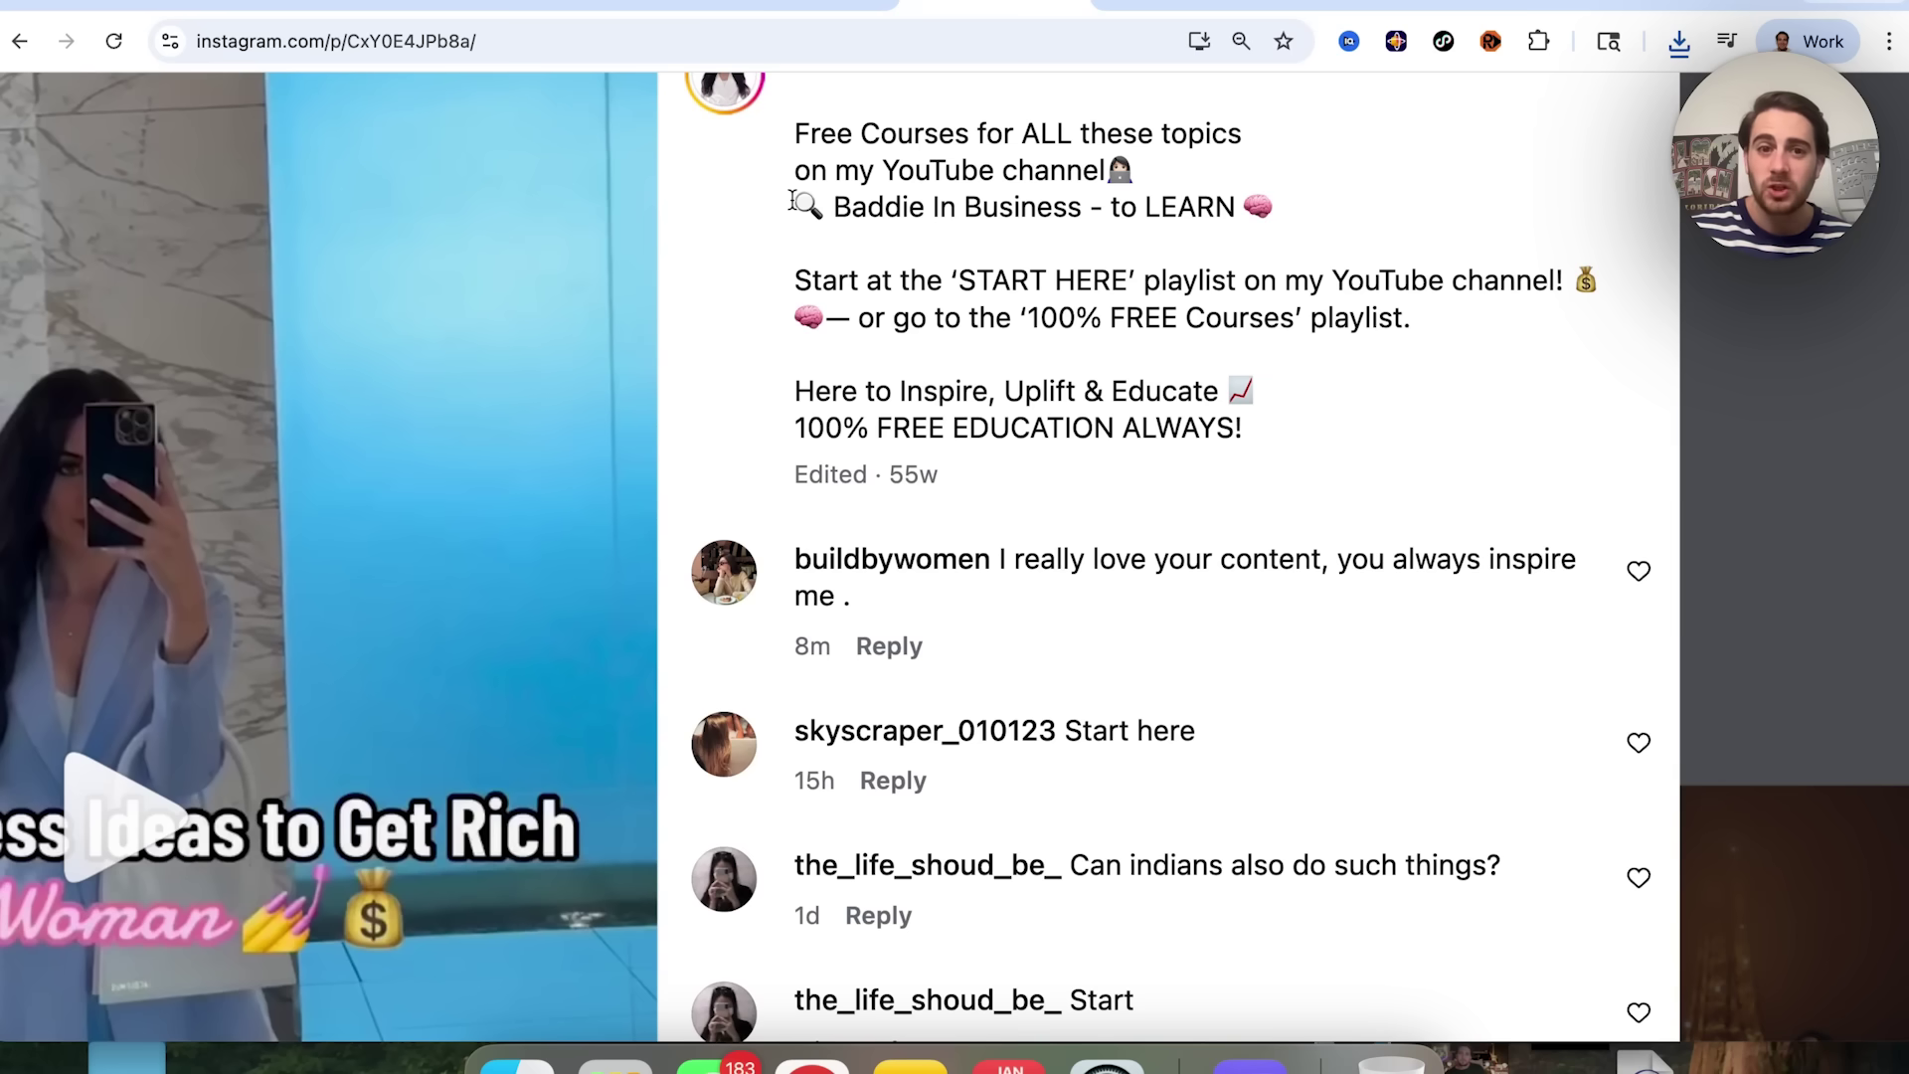
left_click_drag(792, 202, 1115, 219)
double_click(867, 209)
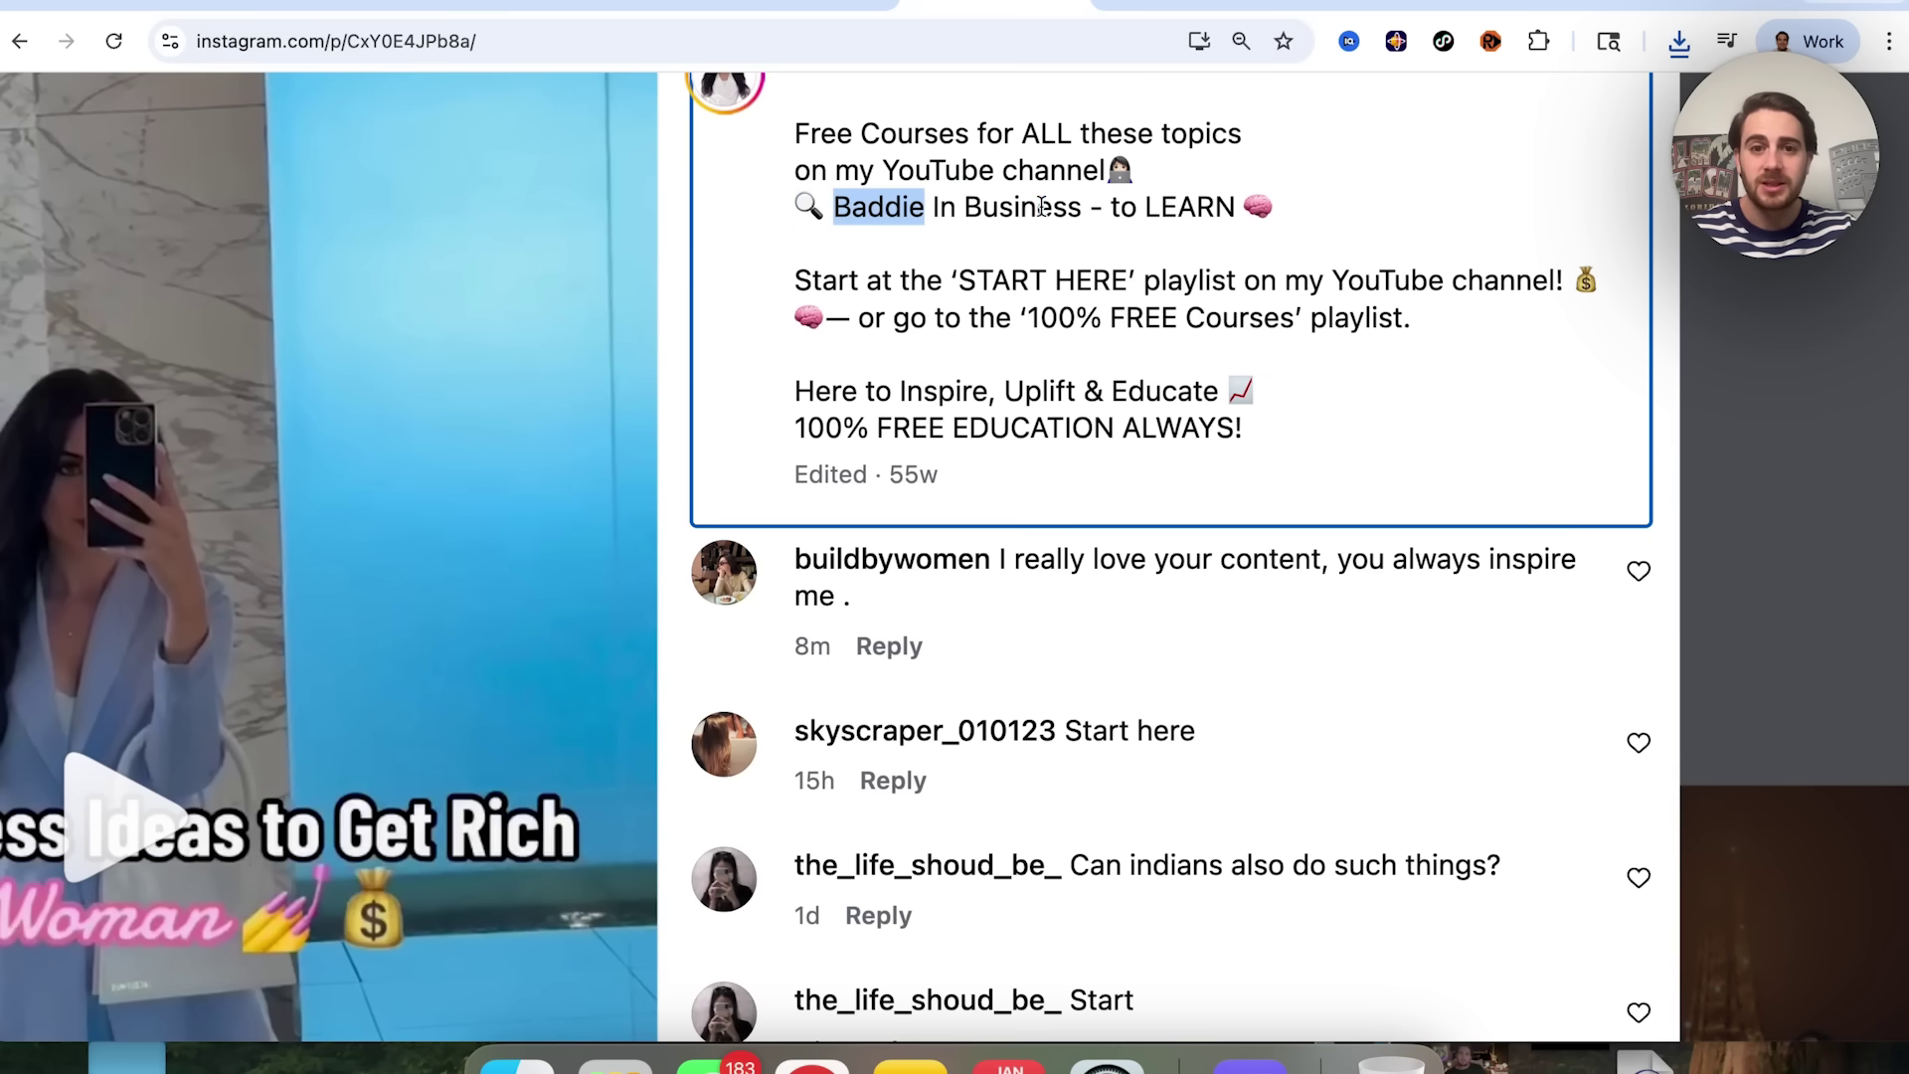
Step: Switch to YouTube, search for "Baddie In Business" from the home page, and review the results and search term scores
left_click(752, 4)
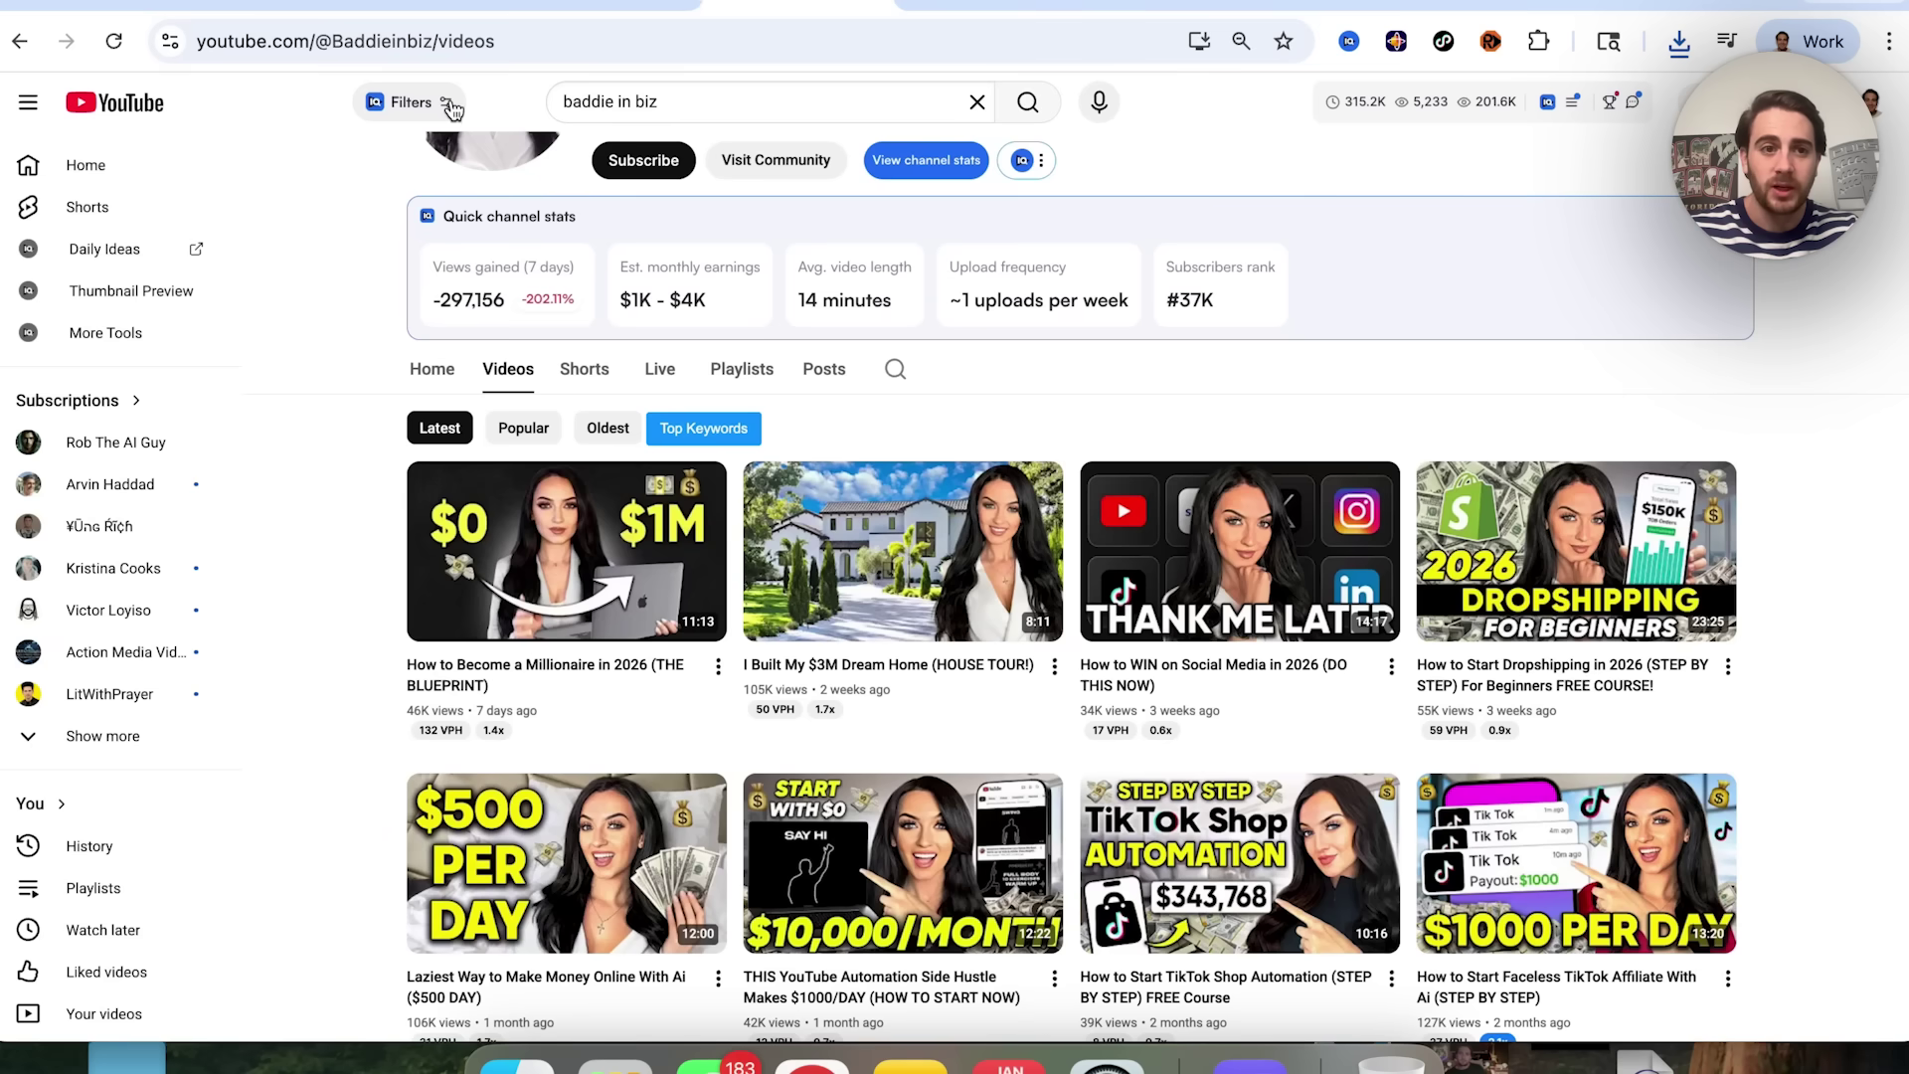
left_click(132, 120)
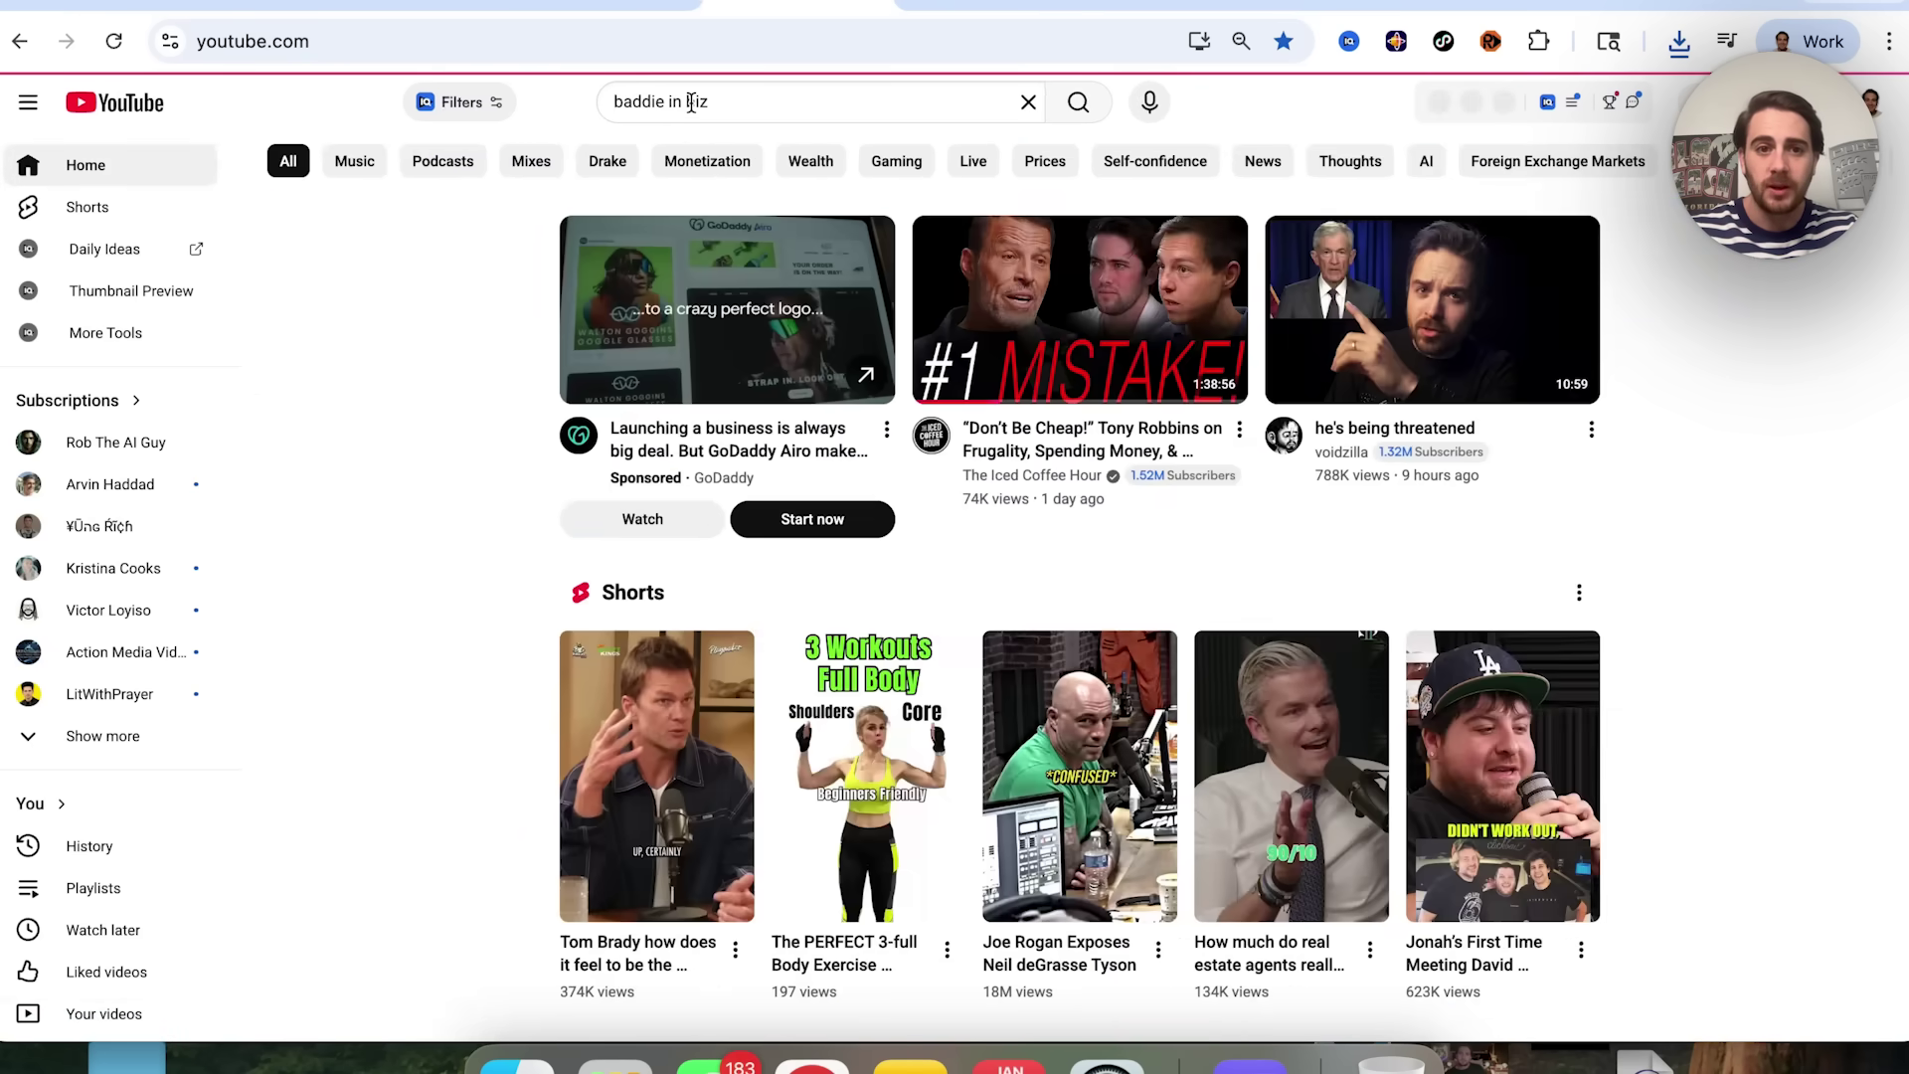
left_click(691, 103)
type("baddie in biz")
key("Return")
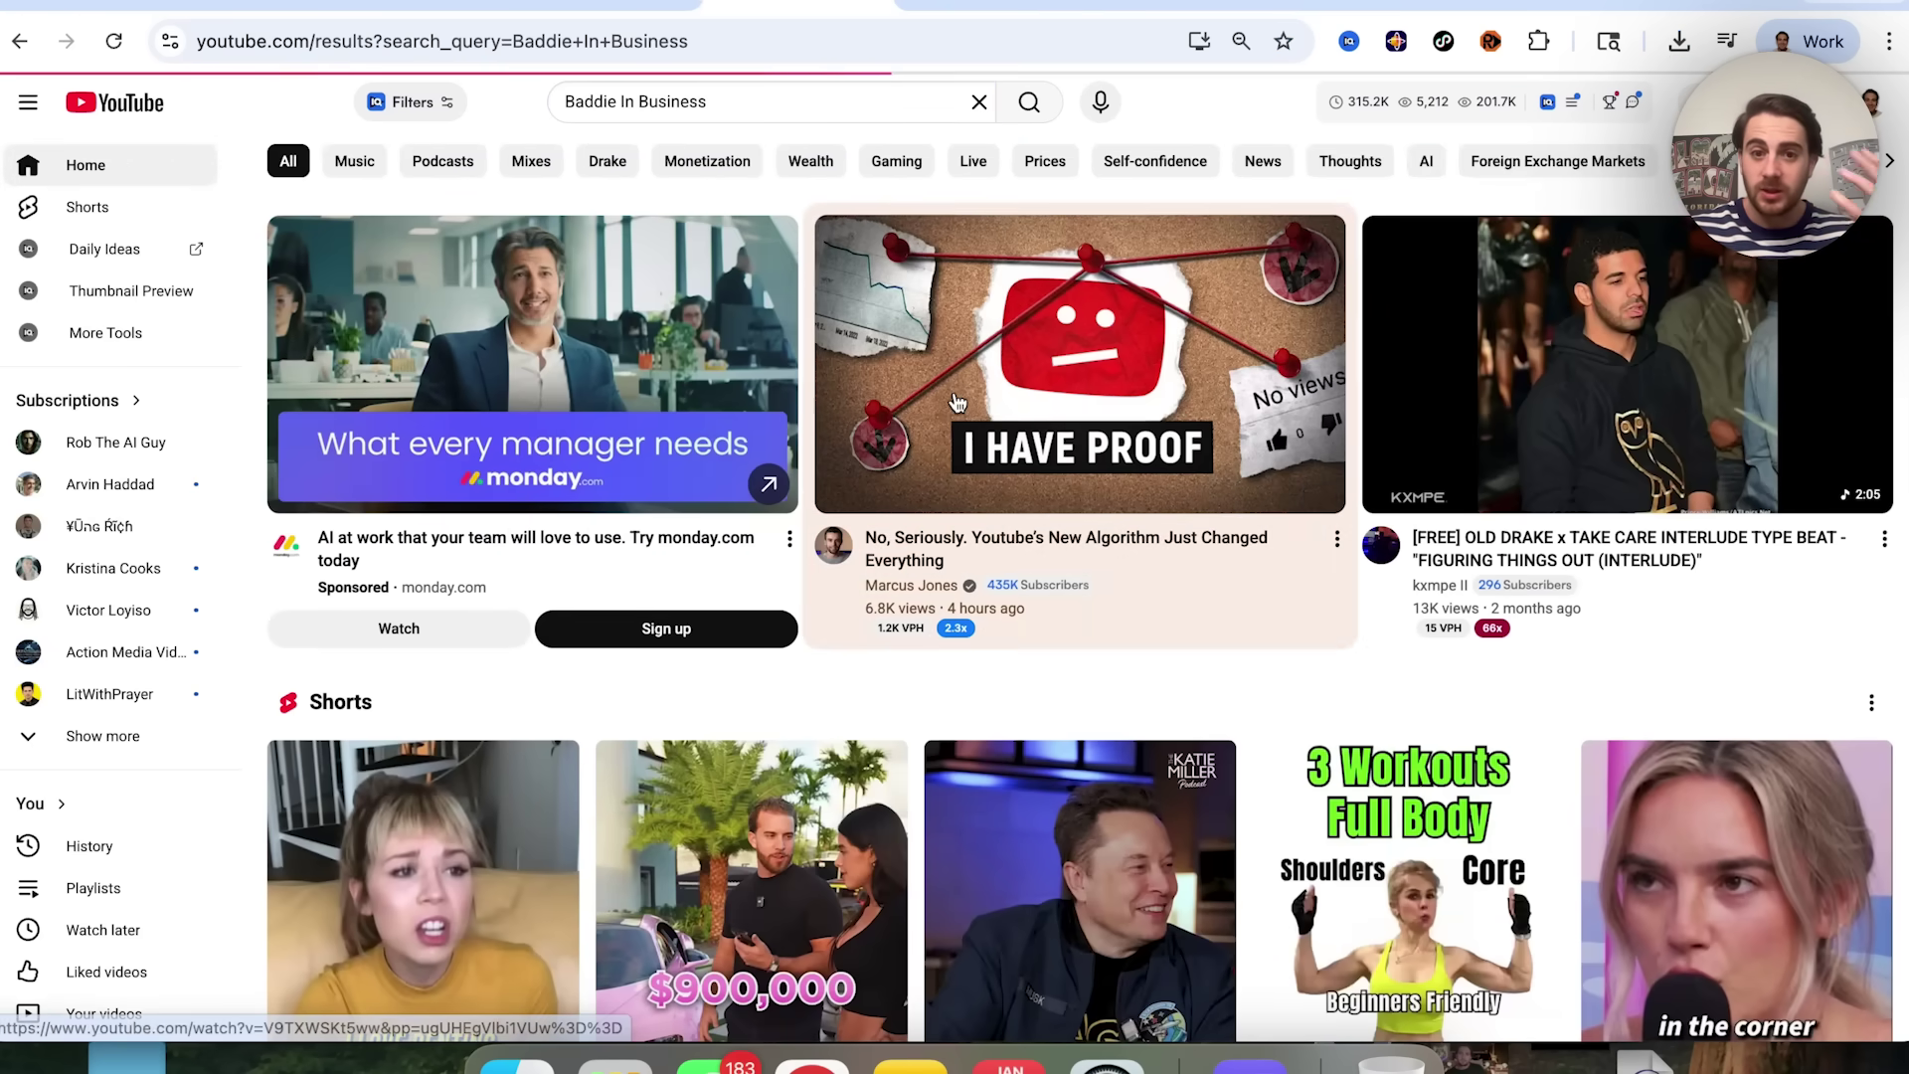
scroll(907, 604, "down", 3)
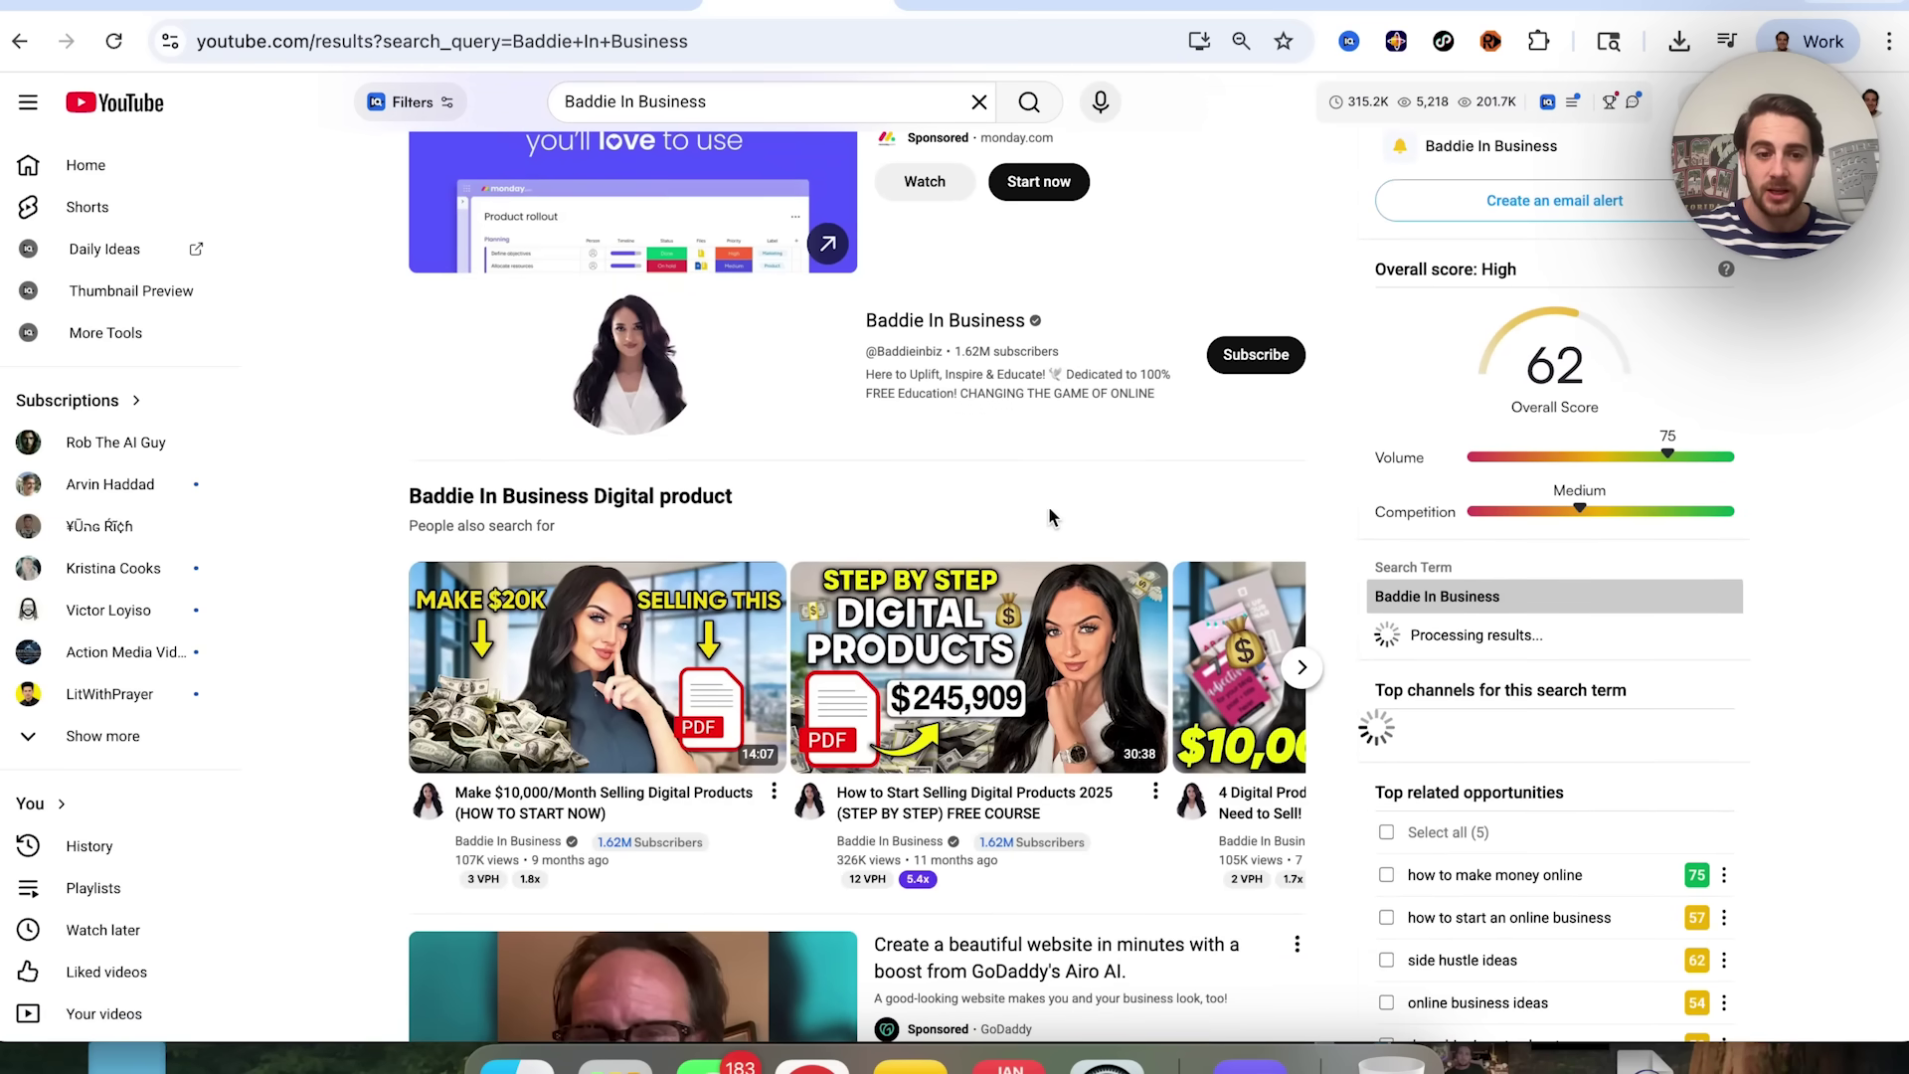
scroll(1048, 505, "up", 2)
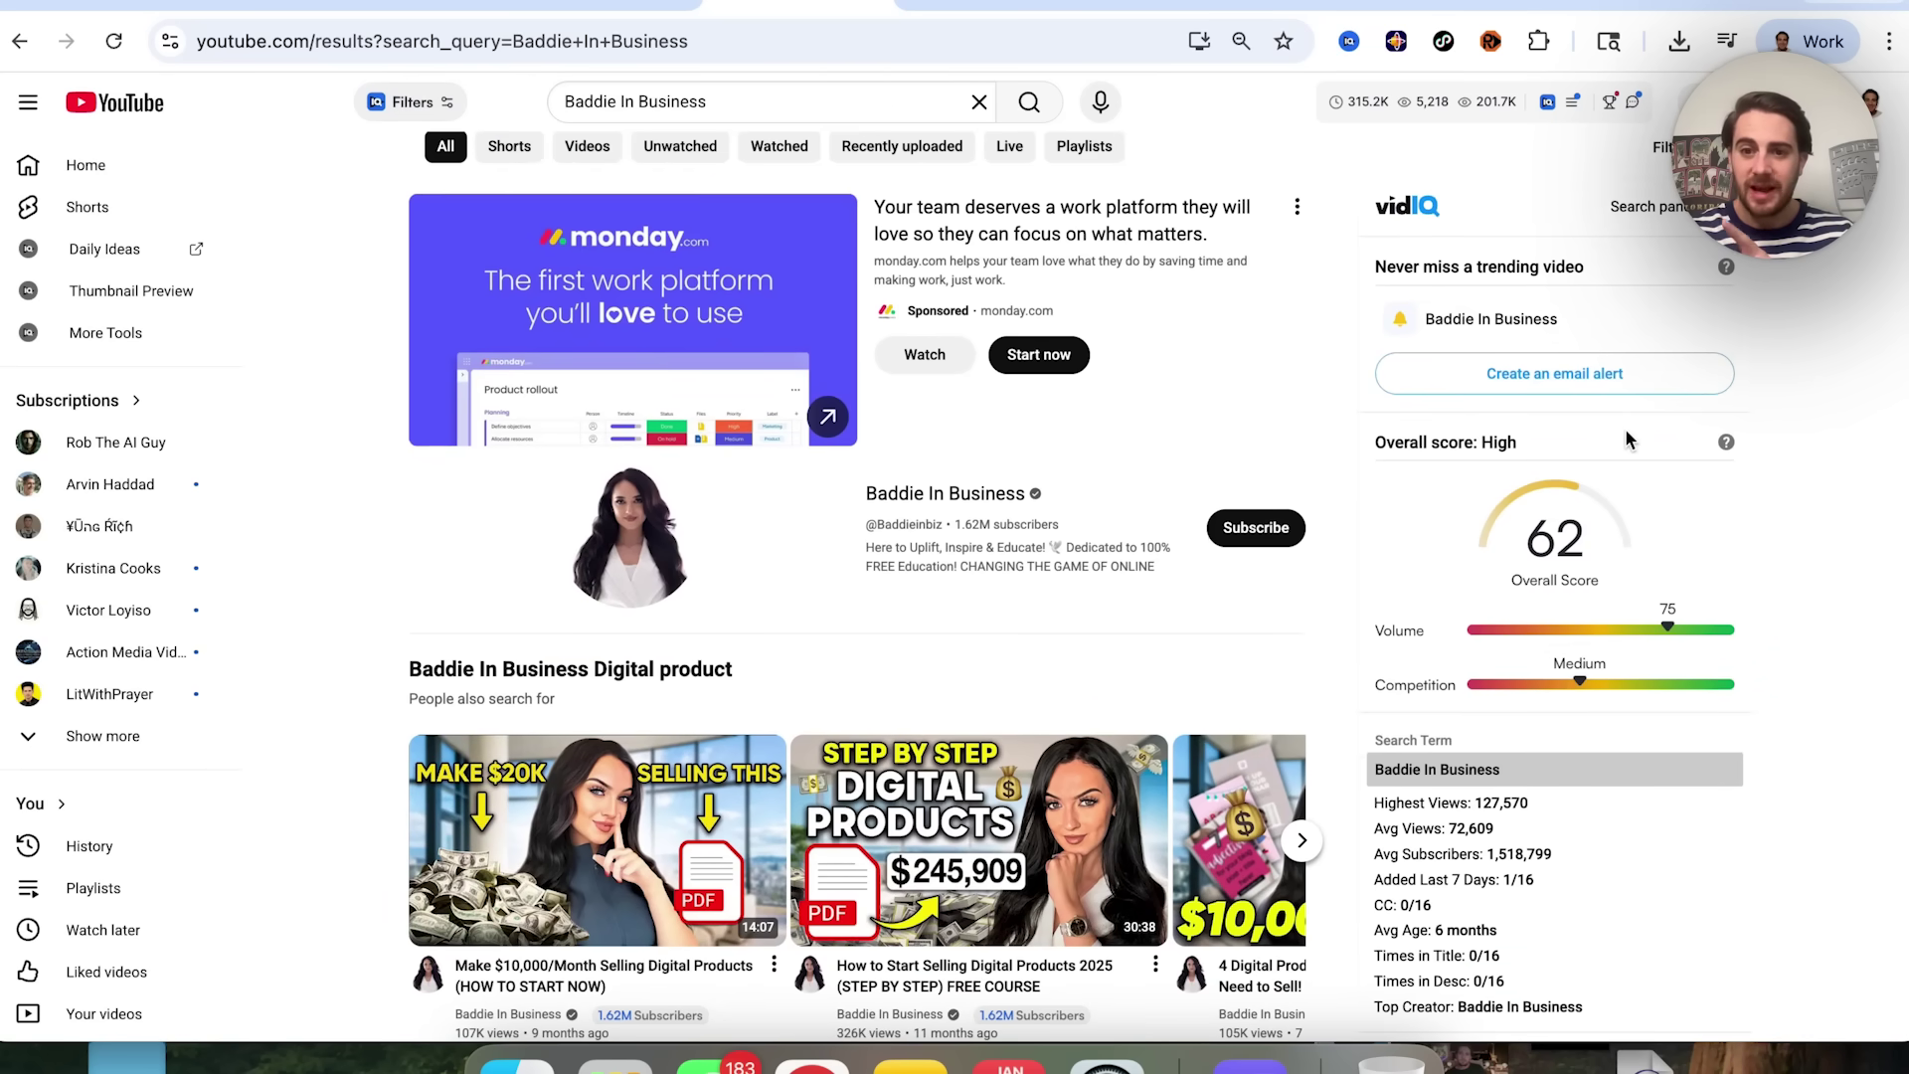